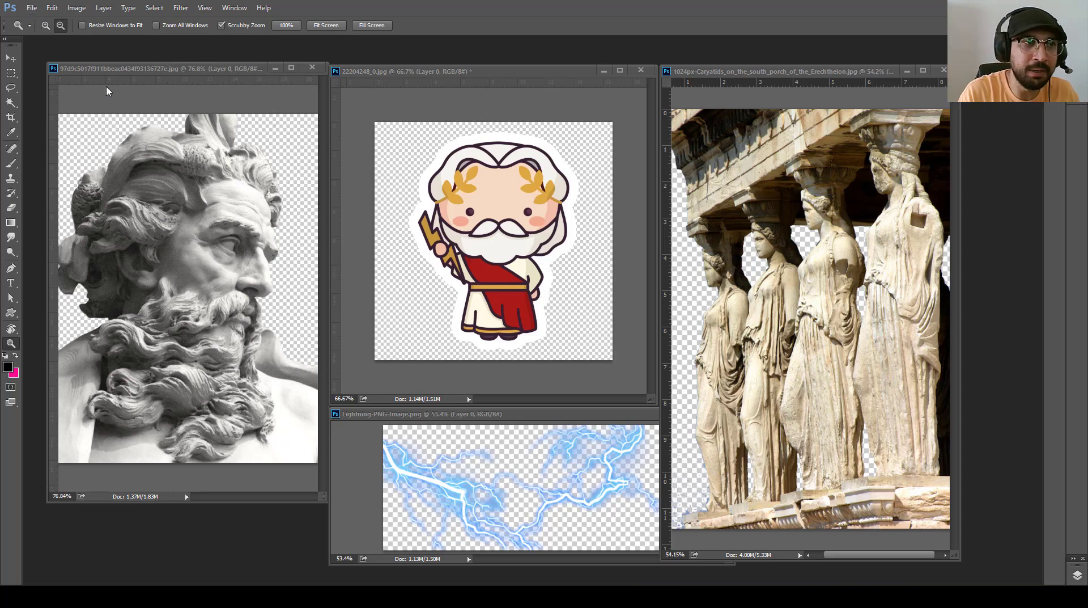
# Create a new white A4 document (210 × 297 mm, 300 ppi) from the International Paper preset
pyautogui.click(31, 7)
pyautogui.click(38, 18)
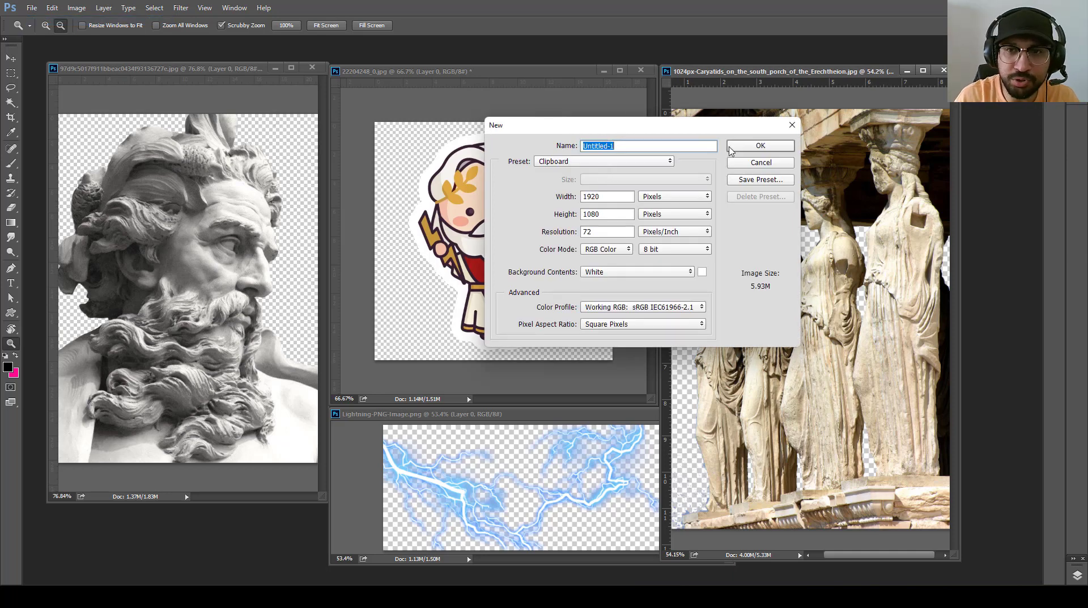
pyautogui.click(652, 162)
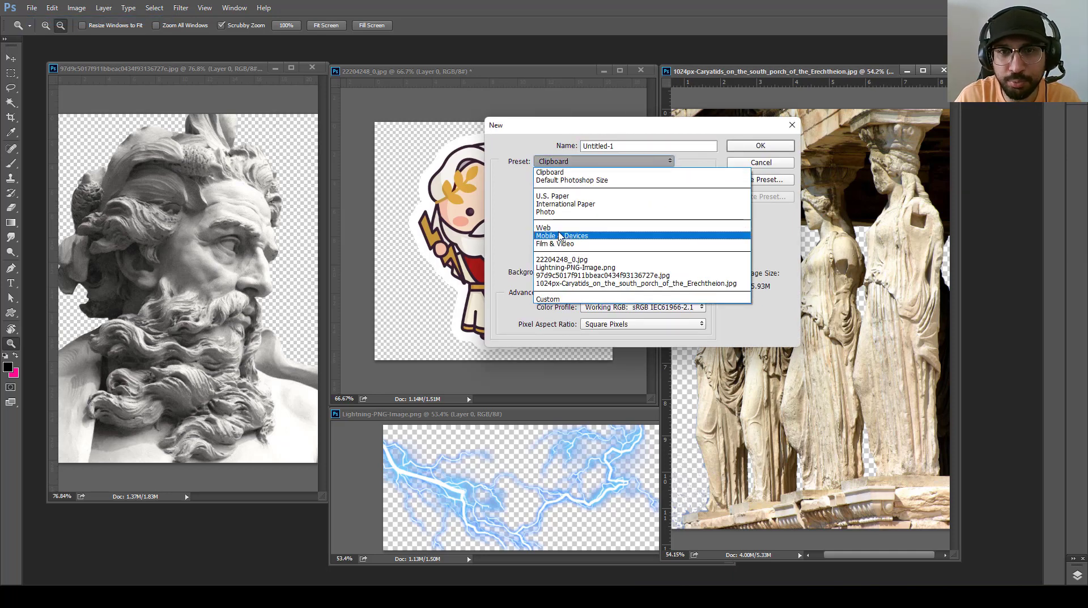
pyautogui.click(561, 212)
pyautogui.click(648, 180)
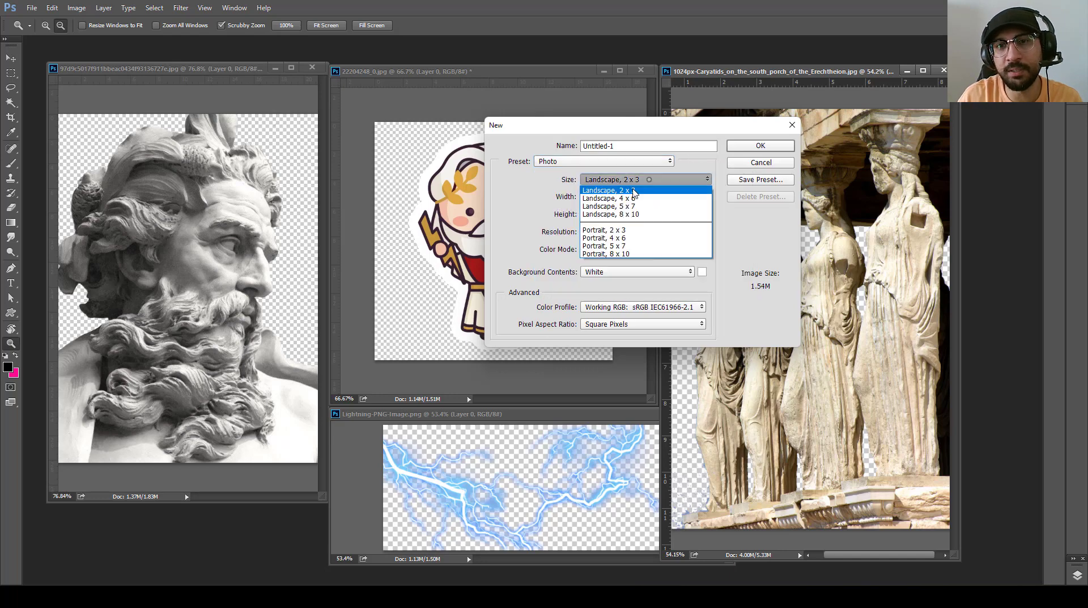
pyautogui.click(574, 161)
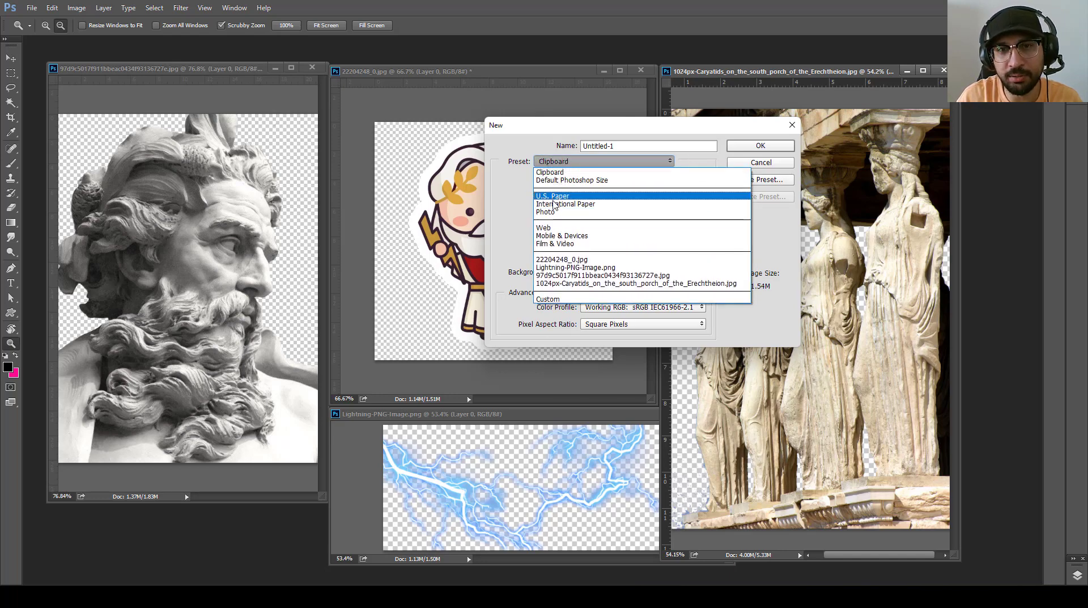
pyautogui.click(554, 204)
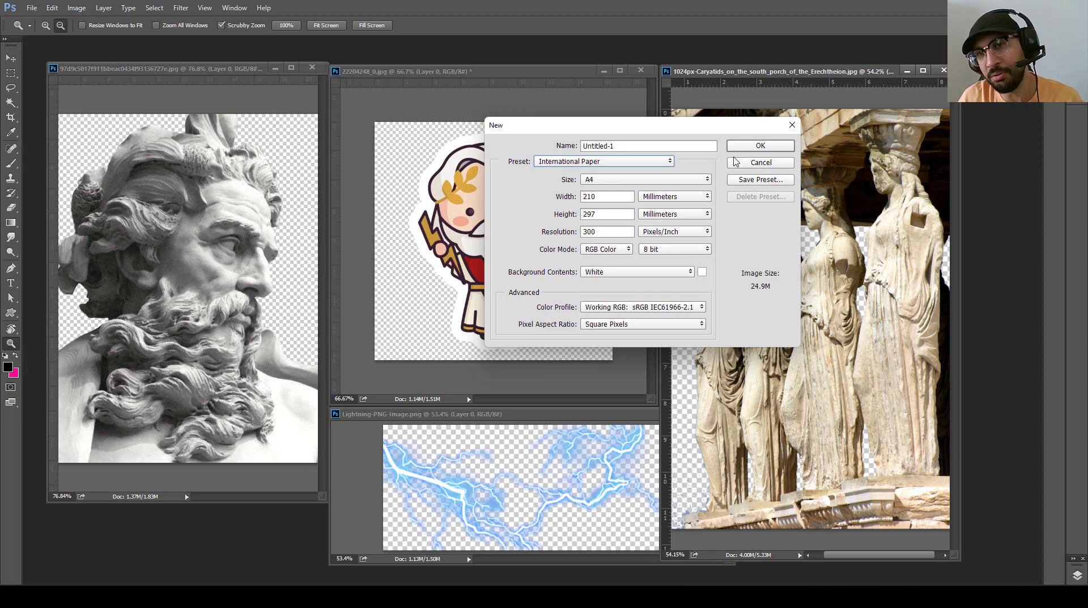
pyautogui.click(747, 146)
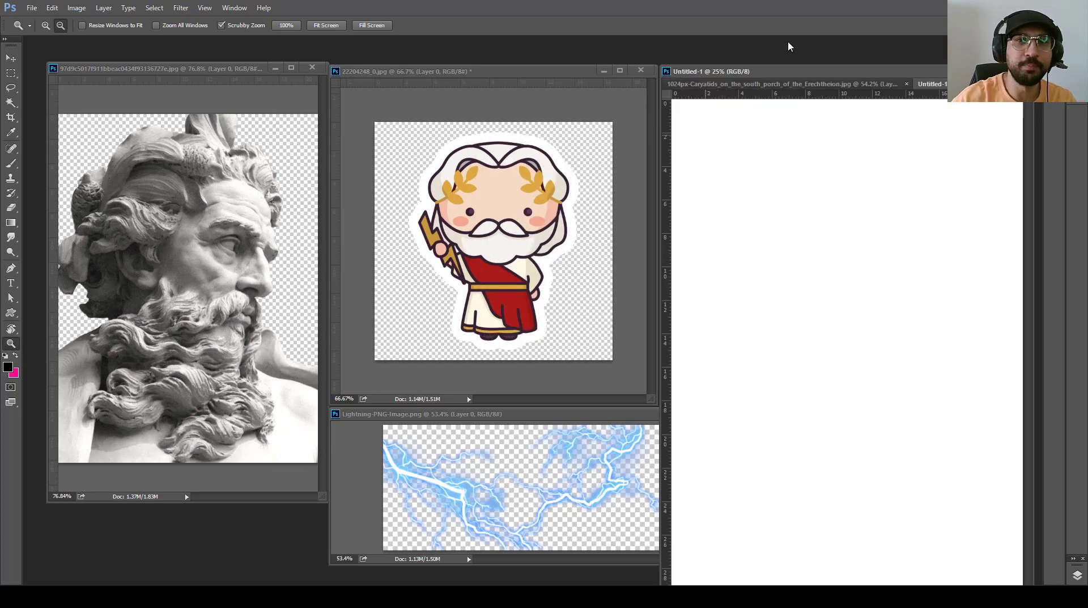
# Dock the Untitled-1, Zeus statue, caryatids and lightning windows as tabs, then show Untitled-1 with Layers expanded
pyautogui.moveTo(932, 84); pyautogui.dragTo(282, 41)
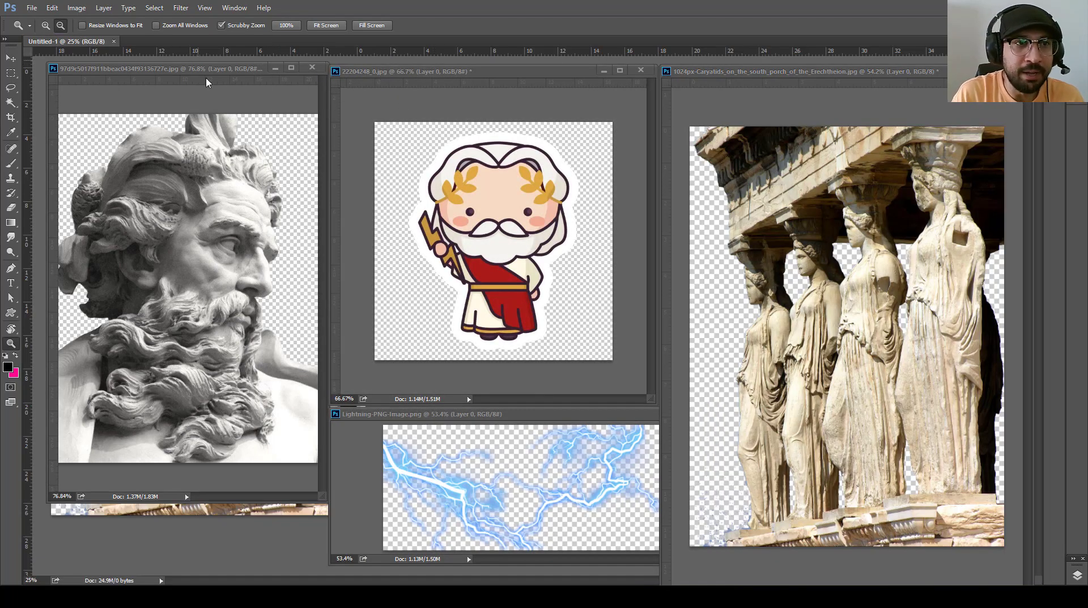
pyautogui.moveTo(206, 69)
pyautogui.mouseDown()
pyautogui.moveTo(212, 39)
pyautogui.moveTo(233, 42)
pyautogui.mouseUp()
pyautogui.moveTo(388, 69)
pyautogui.mouseDown()
pyautogui.moveTo(396, 34)
pyautogui.moveTo(414, 43)
pyautogui.mouseUp()
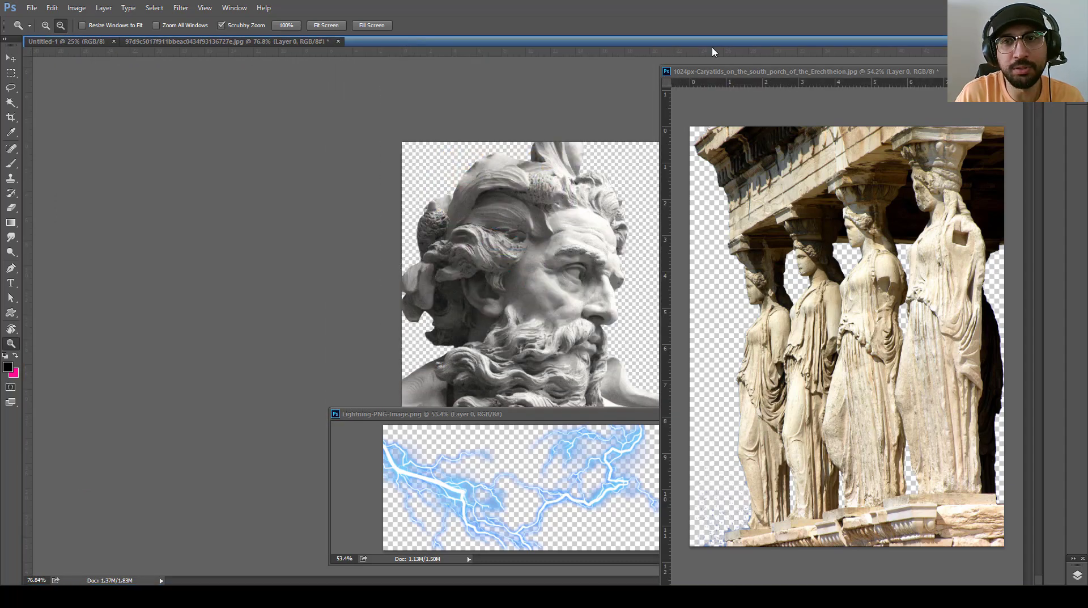
pyautogui.moveTo(748, 85); pyautogui.dragTo(675, 45)
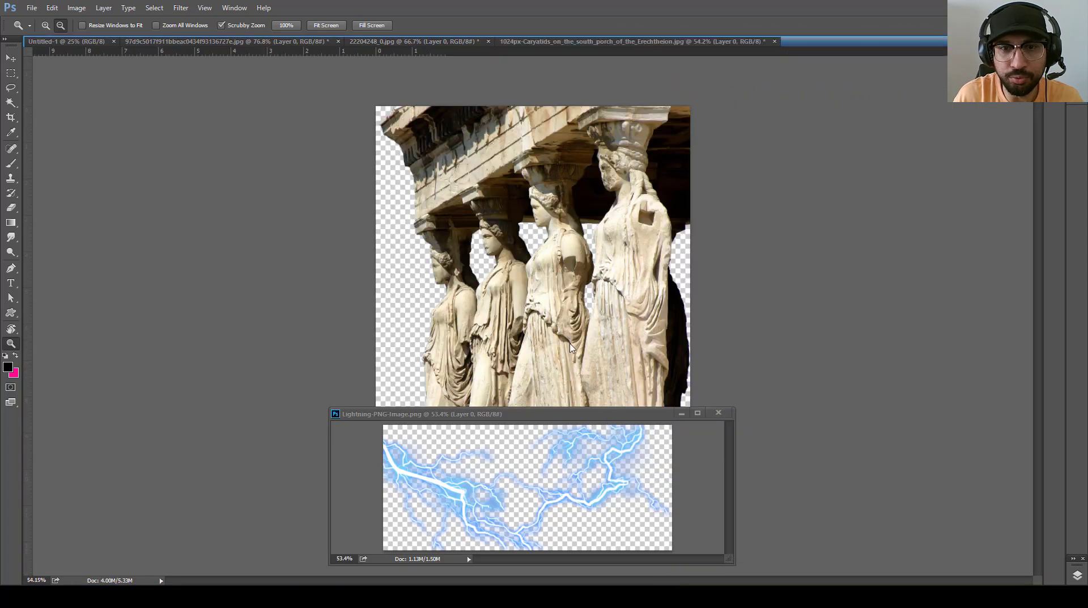
pyautogui.moveTo(553, 414)
pyautogui.mouseDown()
pyautogui.moveTo(833, 44)
pyautogui.moveTo(822, 40)
pyautogui.mouseUp()
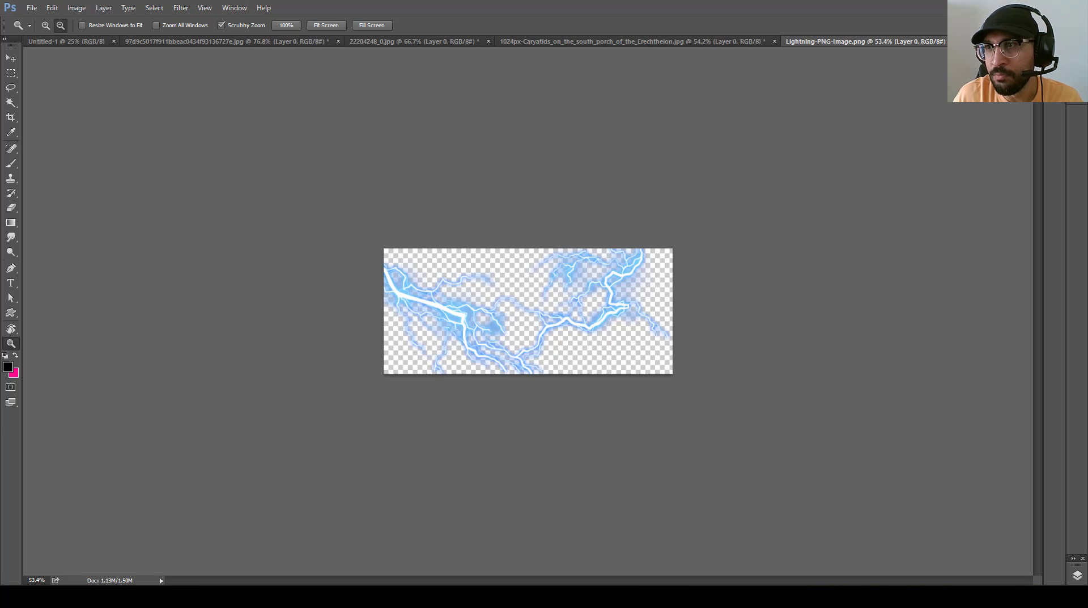
pyautogui.click(1077, 576)
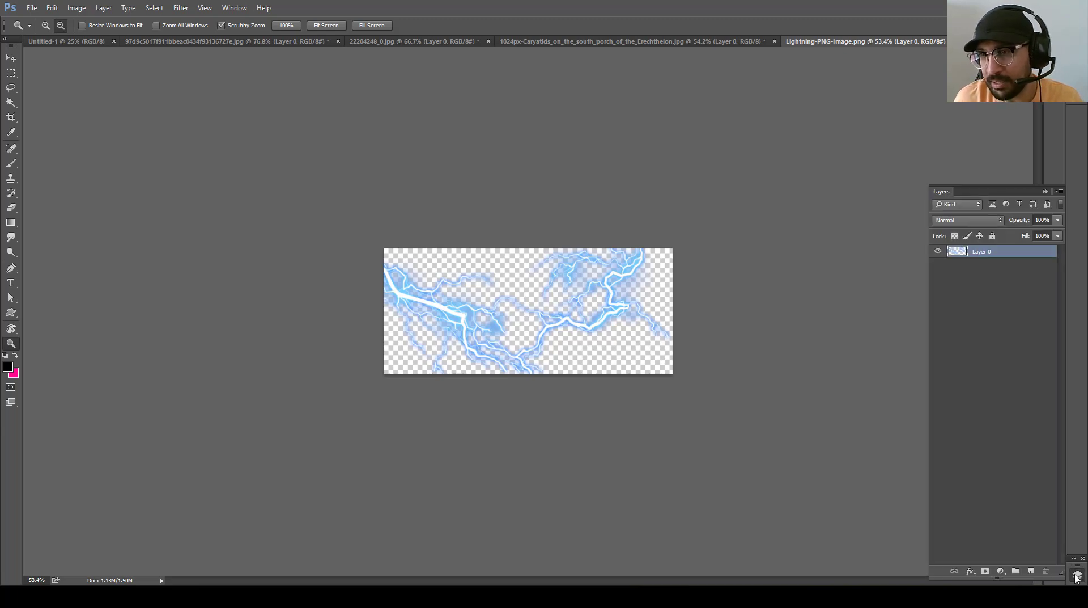
pyautogui.click(66, 43)
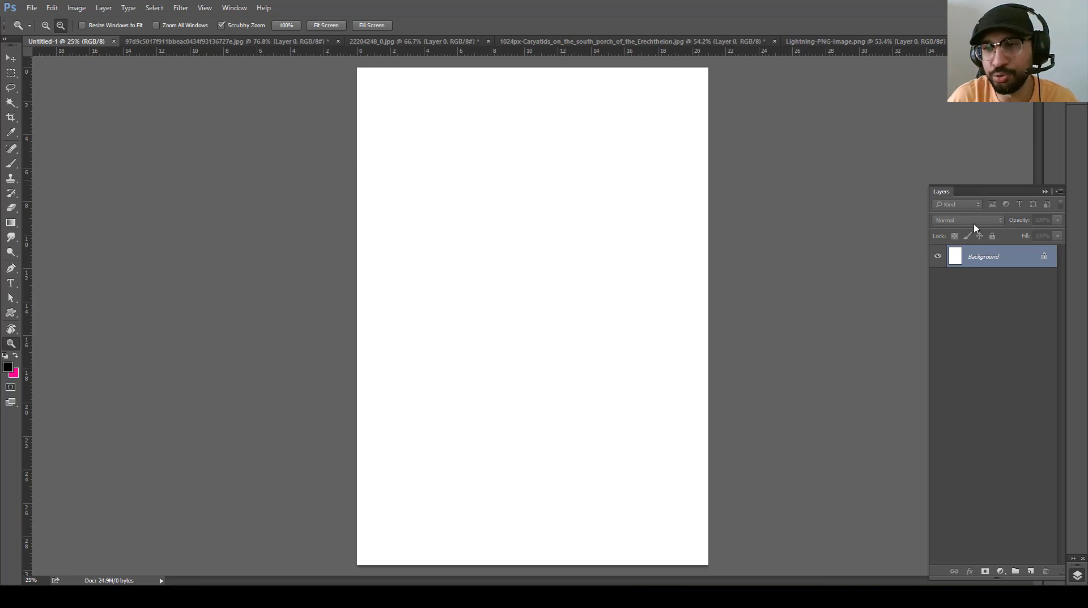
# Convert the Background to Layer 0 and add a new empty layer named 'sketch' above it
pyautogui.doubleClick(1021, 260)
pyautogui.press('Return')
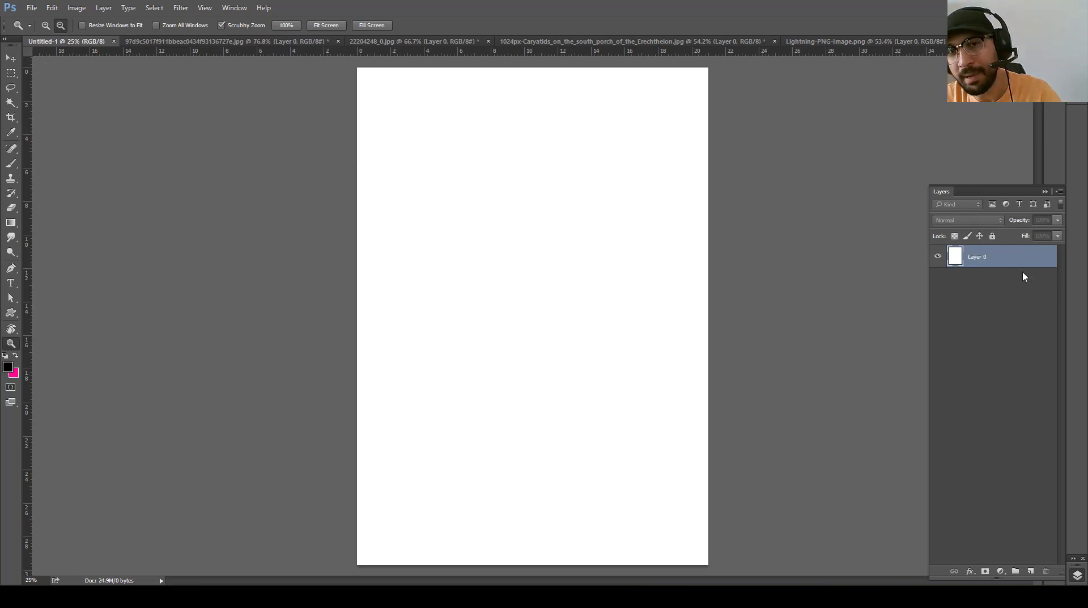
pyautogui.click(1032, 574)
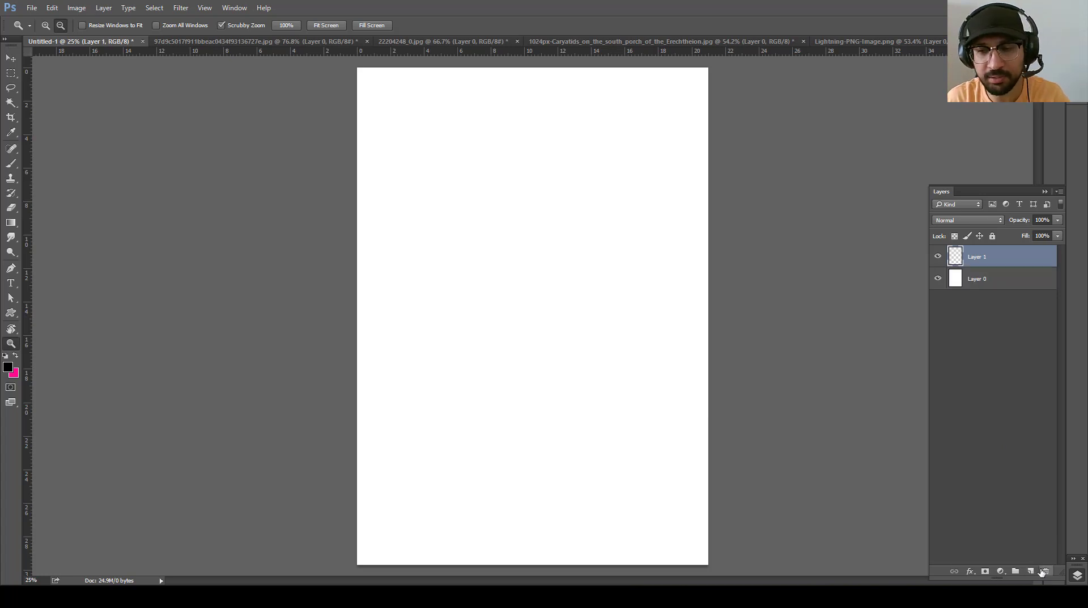
pyautogui.moveTo(958, 259); pyautogui.dragTo(955, 291)
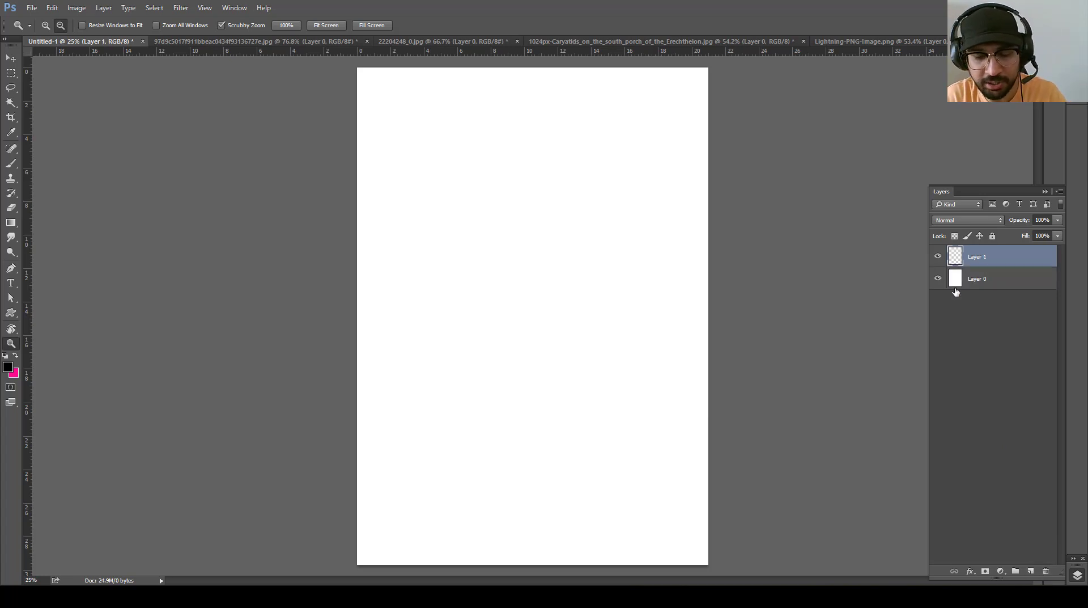
pyautogui.doubleClick(977, 258)
pyautogui.write('ske')
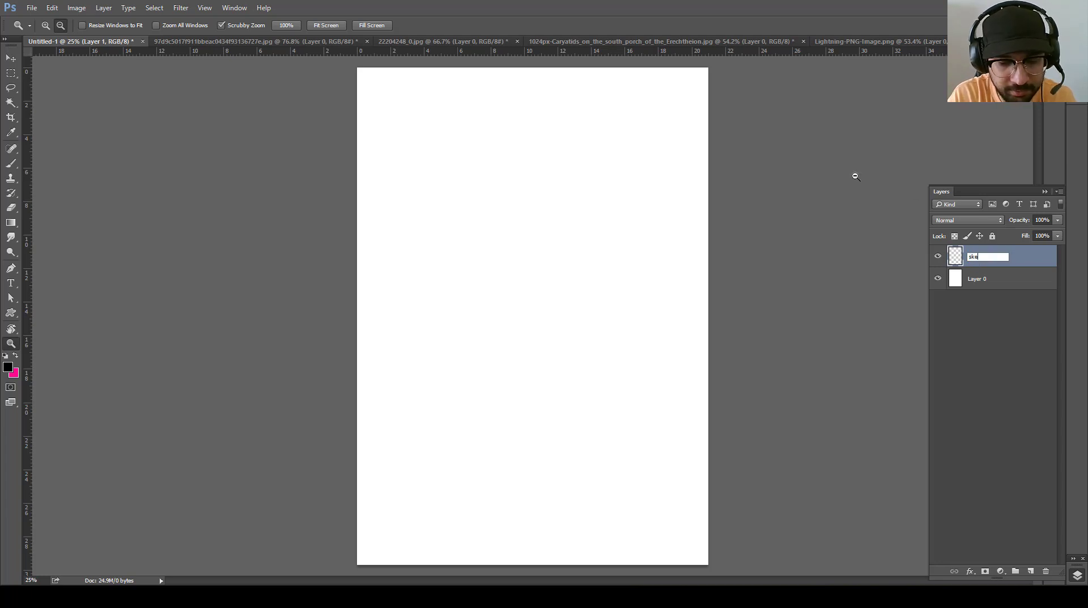
pyautogui.write('tch')
pyautogui.press('Return')
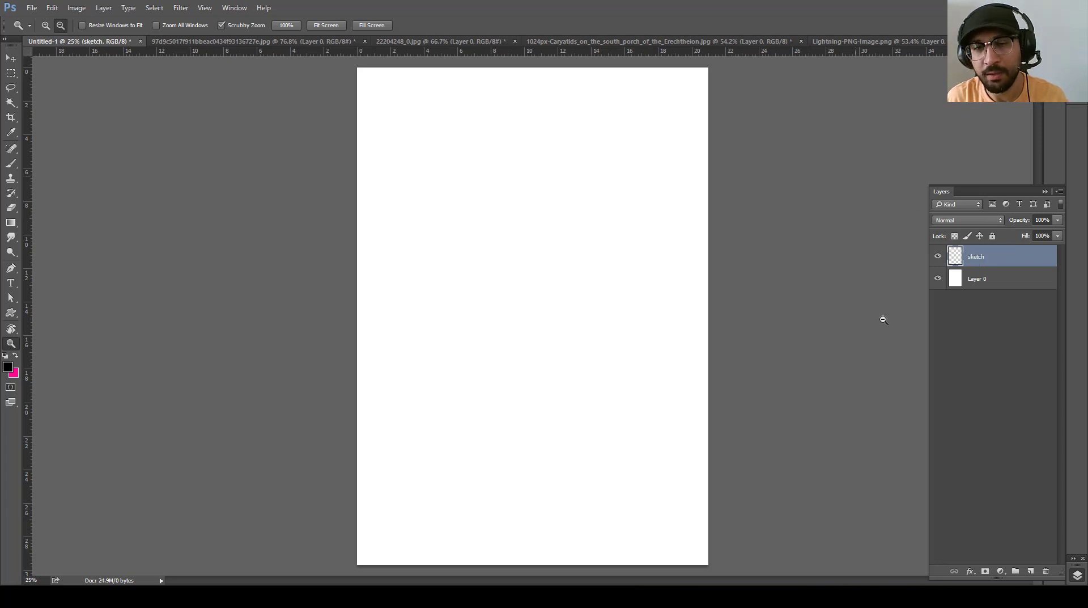
# Brush a large tall oval guide across the page on the sketch layer
pyautogui.press('b')
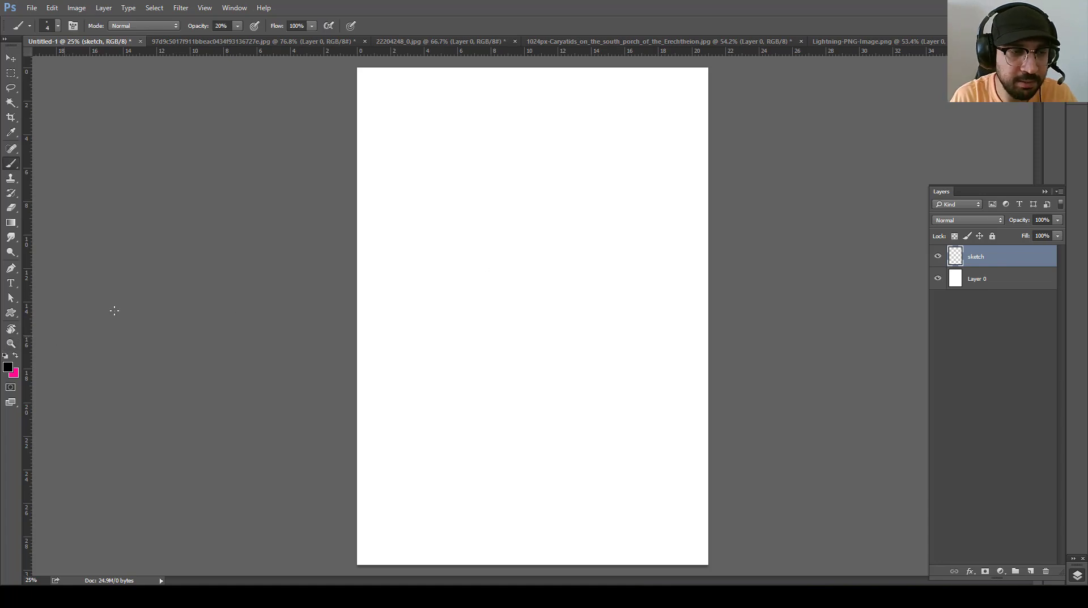
pyautogui.moveTo(510, 356); pyautogui.dragTo(525, 331)
pyautogui.hotkey('ctrl', 'z')
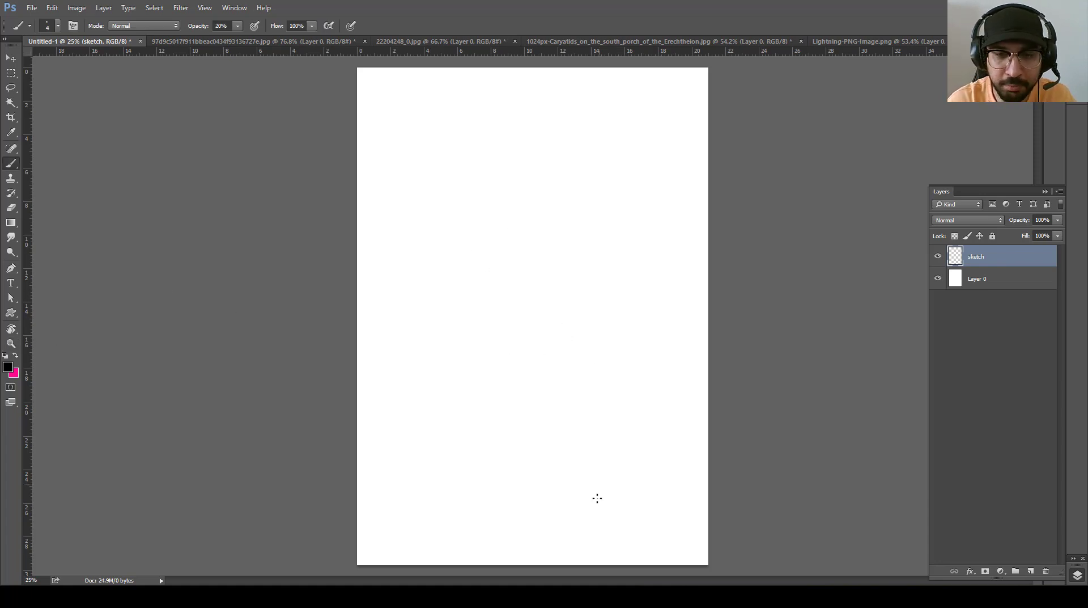
pyautogui.moveTo(597, 505)
pyautogui.mouseDown()
pyautogui.moveTo(534, 518)
pyautogui.moveTo(435, 439)
pyautogui.moveTo(661, 442)
pyautogui.mouseUp()
pyautogui.hotkey('ctrl', 'z')
pyautogui.moveTo(590, 535); pyautogui.dragTo(583, 549)
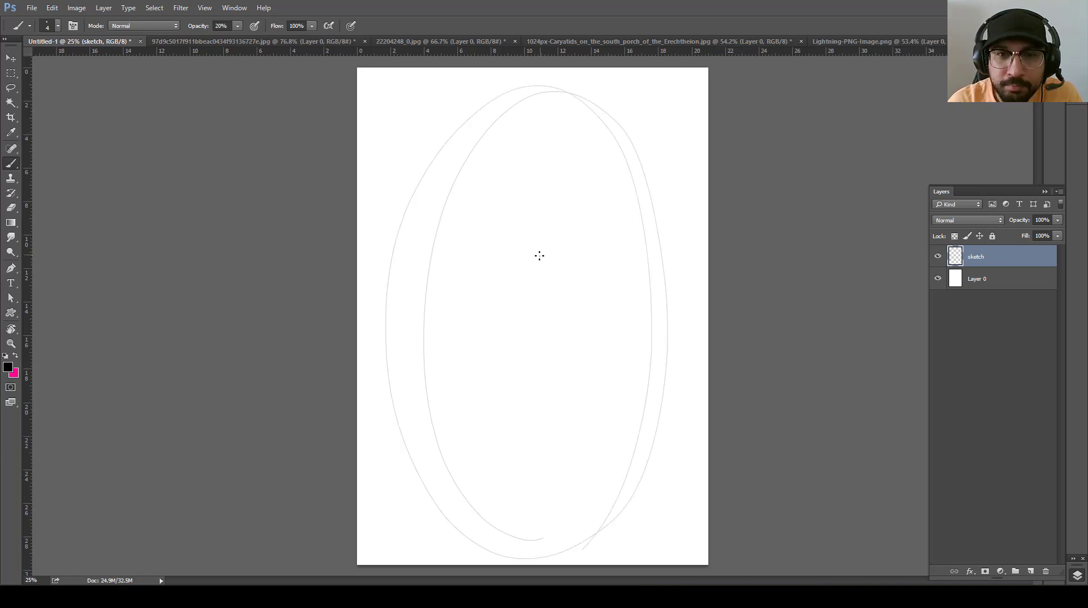
# Sketch guide circles in the upper, middle and lower page, checking the reference images
pyautogui.click(753, 39)
pyautogui.click(79, 41)
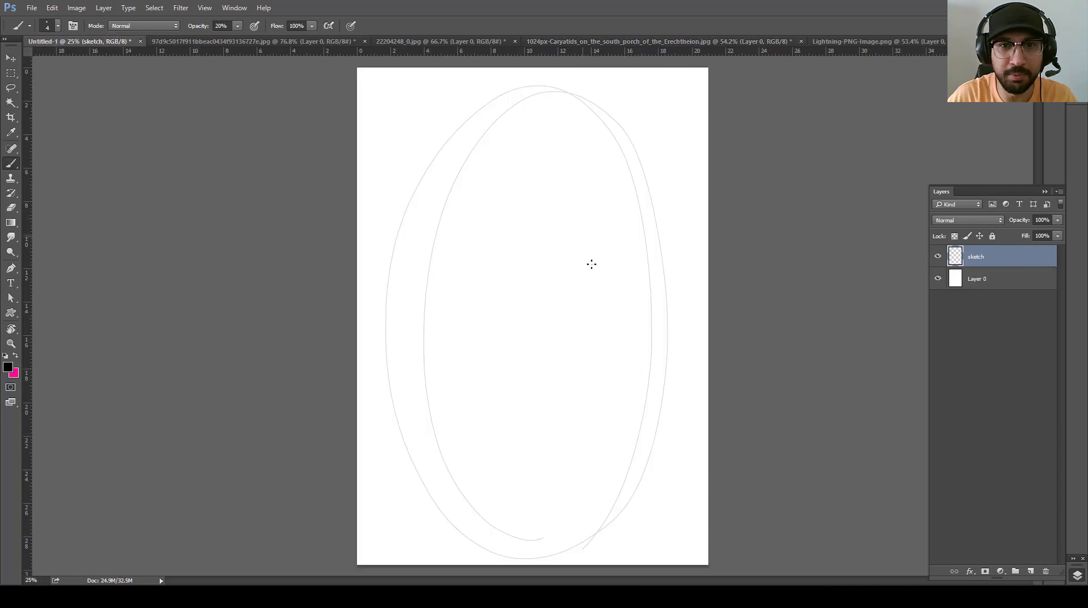
pyautogui.moveTo(454, 265)
pyautogui.mouseDown()
pyautogui.moveTo(430, 257)
pyautogui.moveTo(406, 170)
pyautogui.mouseUp()
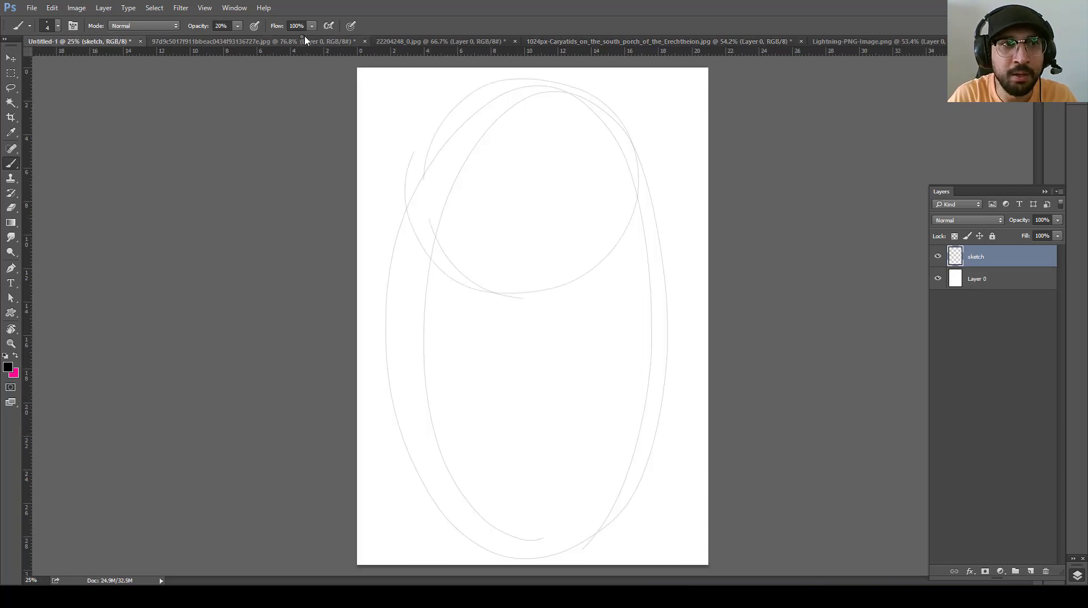
pyautogui.click(253, 41)
pyautogui.click(107, 42)
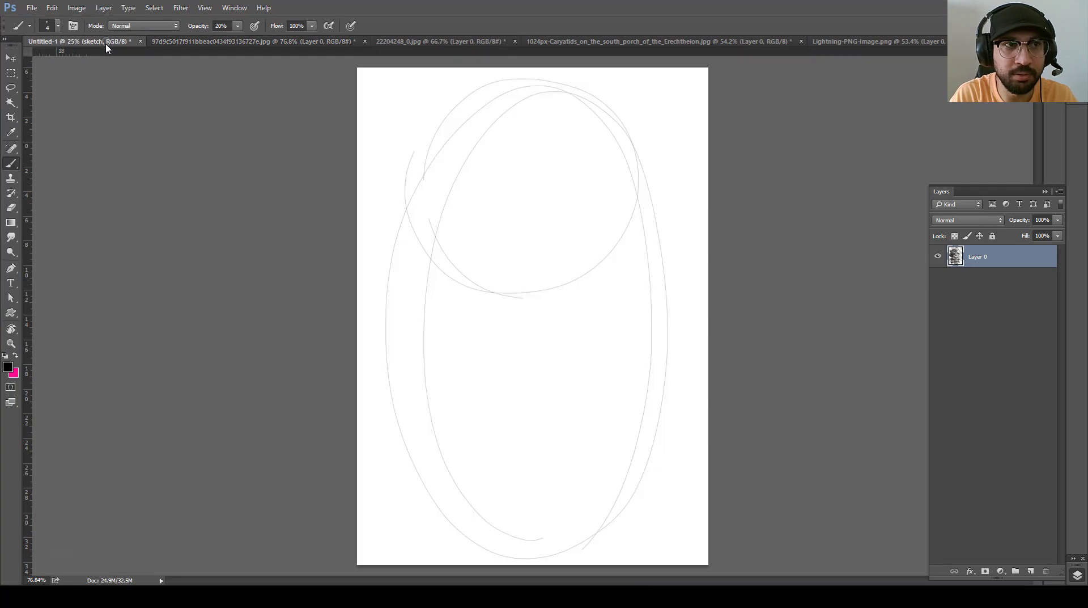
pyautogui.moveTo(571, 412)
pyautogui.mouseDown()
pyautogui.moveTo(420, 340)
pyautogui.moveTo(410, 291)
pyautogui.mouseUp()
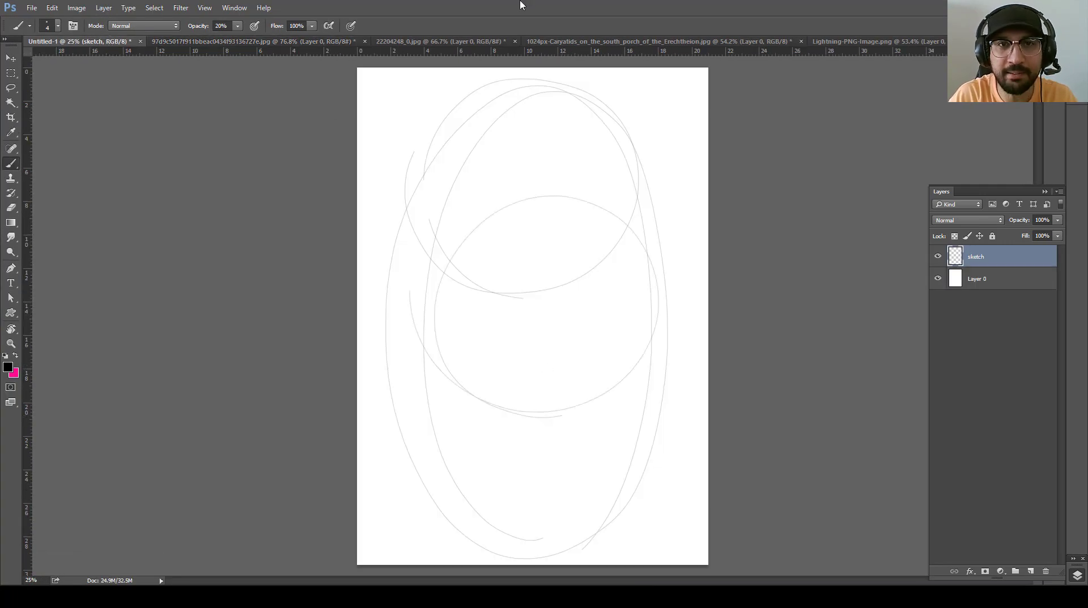
pyautogui.click(702, 42)
pyautogui.click(437, 42)
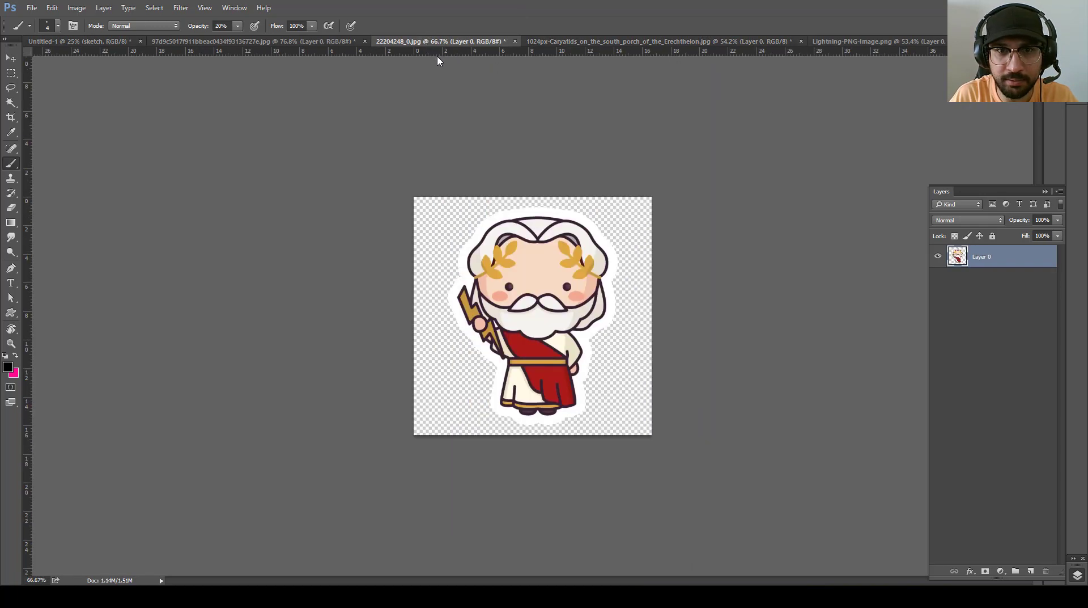
pyautogui.click(107, 41)
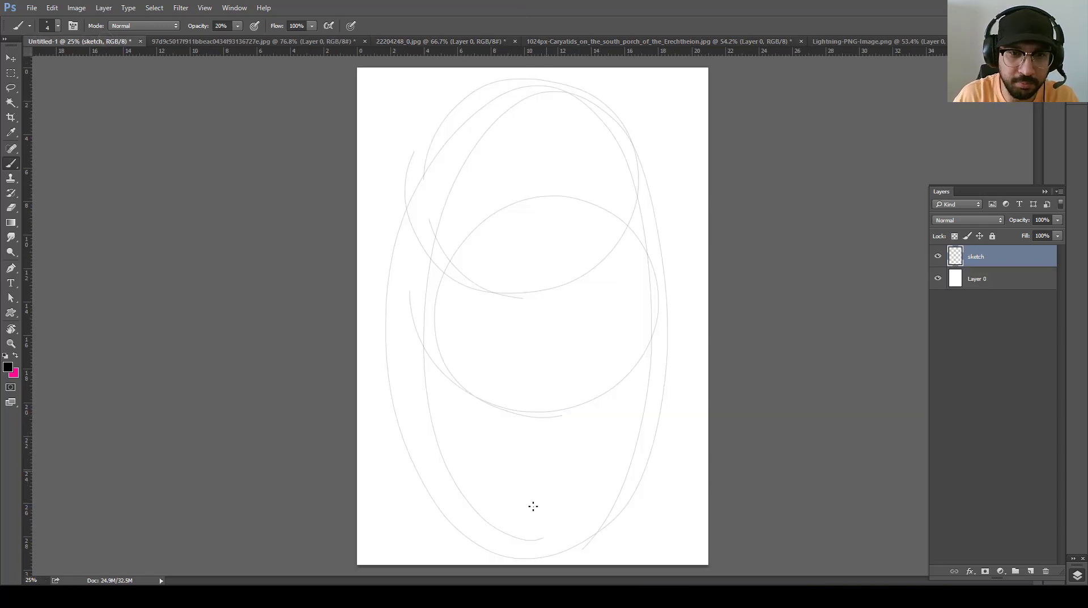
pyautogui.moveTo(533, 505)
pyautogui.mouseDown()
pyautogui.moveTo(525, 386)
pyautogui.moveTo(557, 431)
pyautogui.mouseUp()
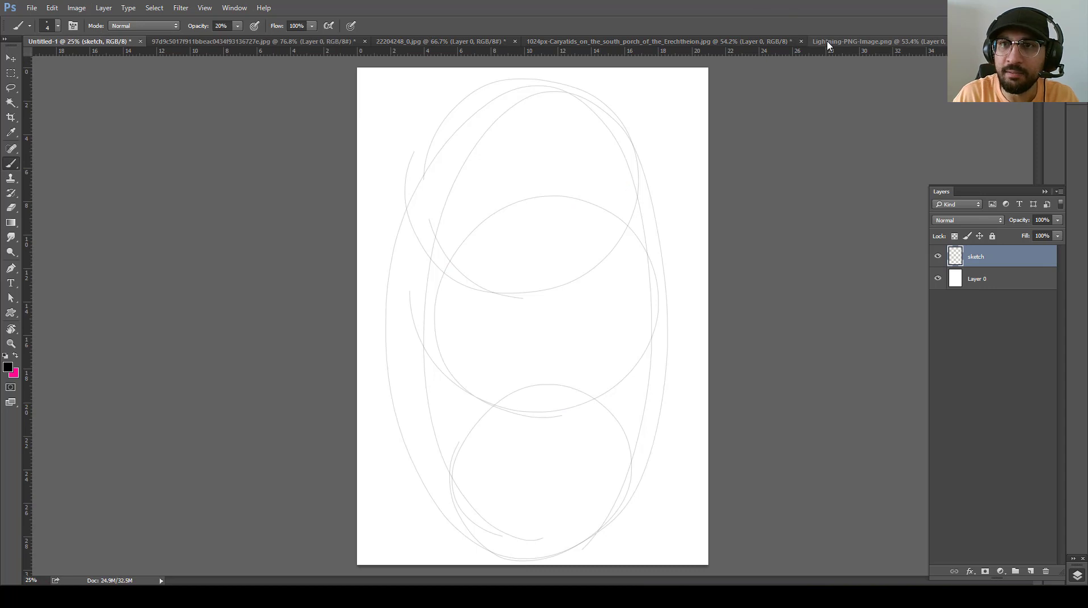
# Add curving guide lines down both sides and lower the sketch layer to 28% opacity
pyautogui.moveTo(407, 120); pyautogui.dragTo(470, 272)
pyautogui.moveTo(454, 367); pyautogui.dragTo(500, 466)
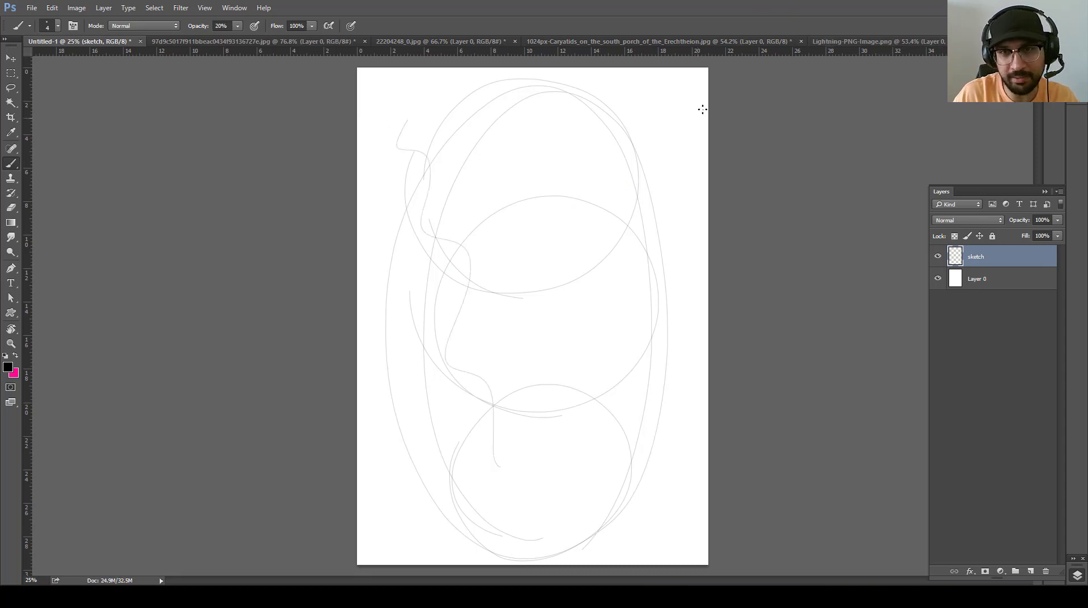
pyautogui.moveTo(676, 123)
pyautogui.mouseDown()
pyautogui.moveTo(595, 272)
pyautogui.moveTo(550, 425)
pyautogui.mouseUp()
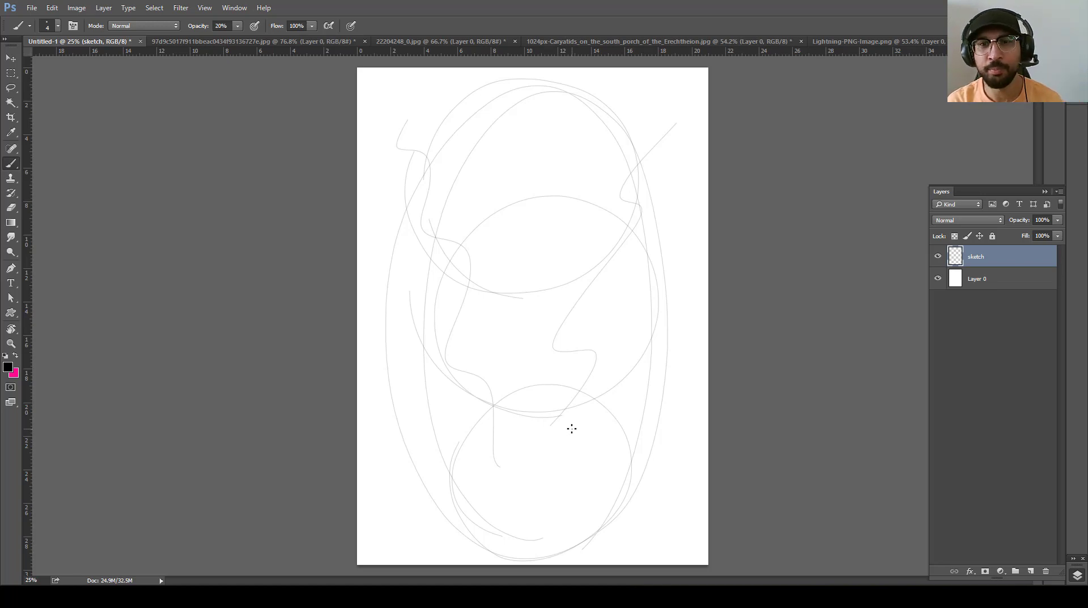
pyautogui.moveTo(1013, 225); pyautogui.dragTo(970, 227)
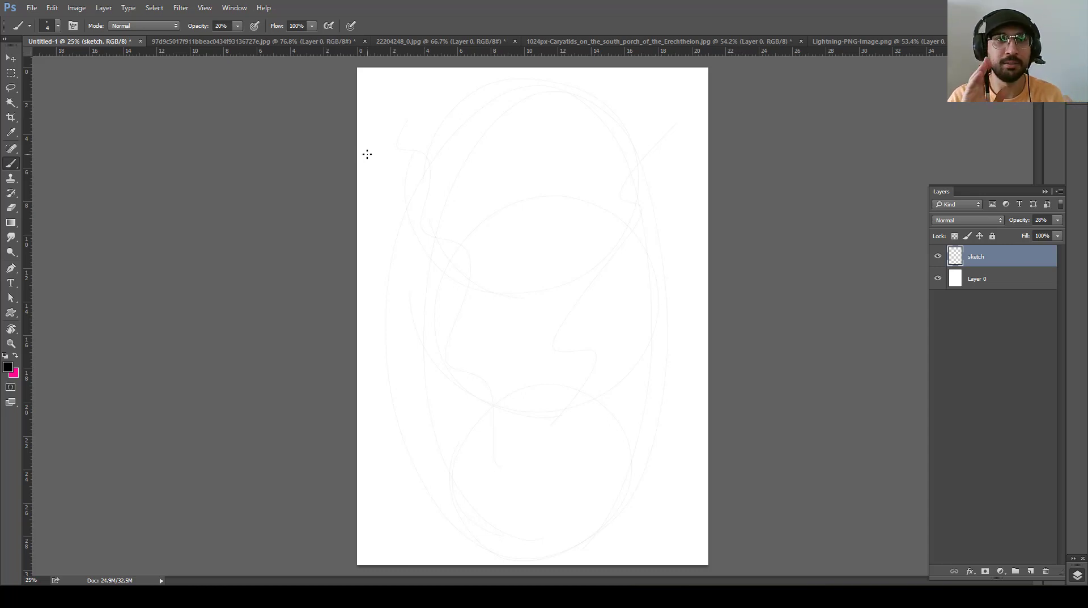
# Drag the Zeus statue photo into the A4 collage document as Layer 1
pyautogui.click(308, 42)
pyautogui.press('v')
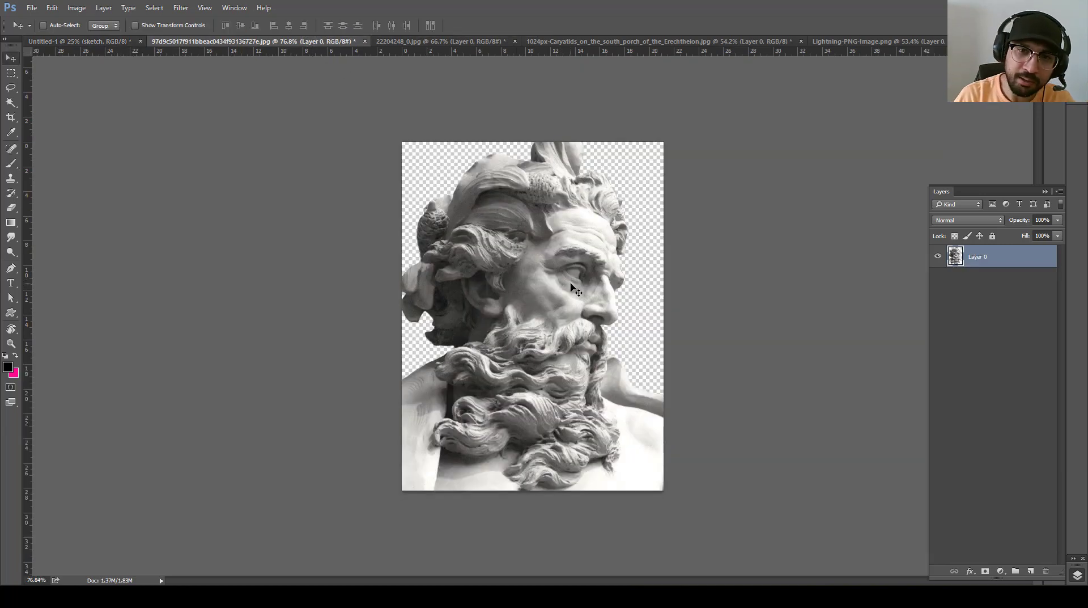
pyautogui.moveTo(573, 287)
pyautogui.mouseDown()
pyautogui.moveTo(66, 9)
pyautogui.moveTo(515, 293)
pyautogui.mouseUp()
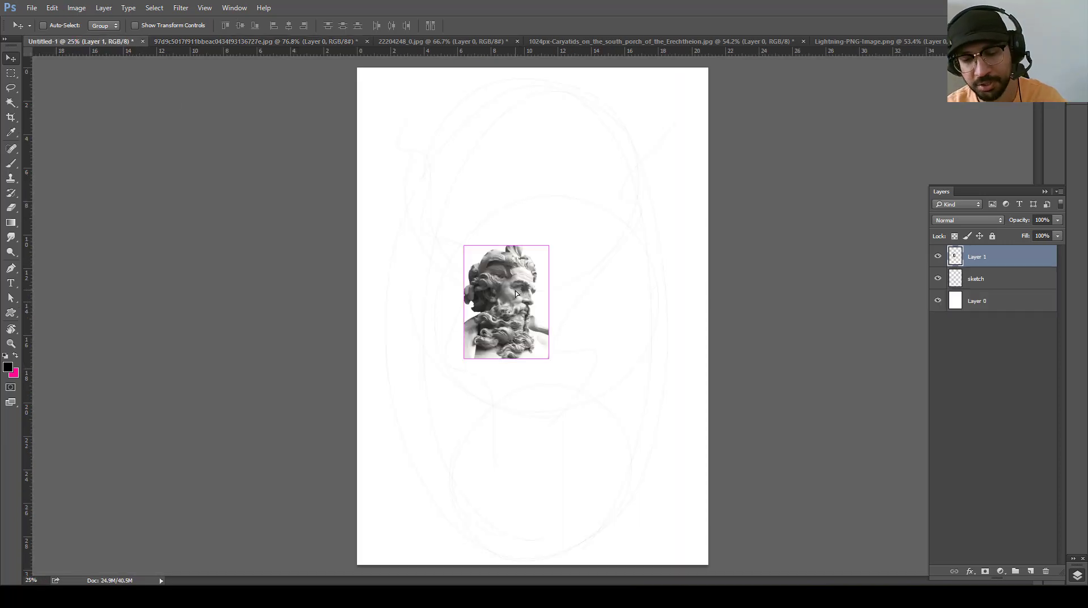
pyautogui.hotkey('ctrl', 't')
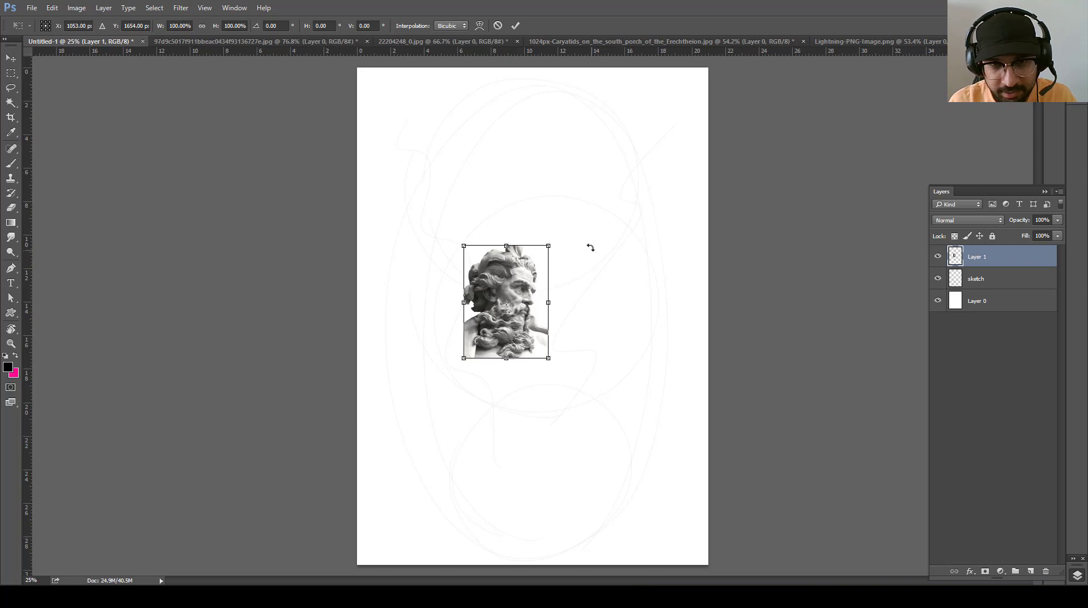
pyautogui.moveTo(548, 245); pyautogui.dragTo(605, 168)
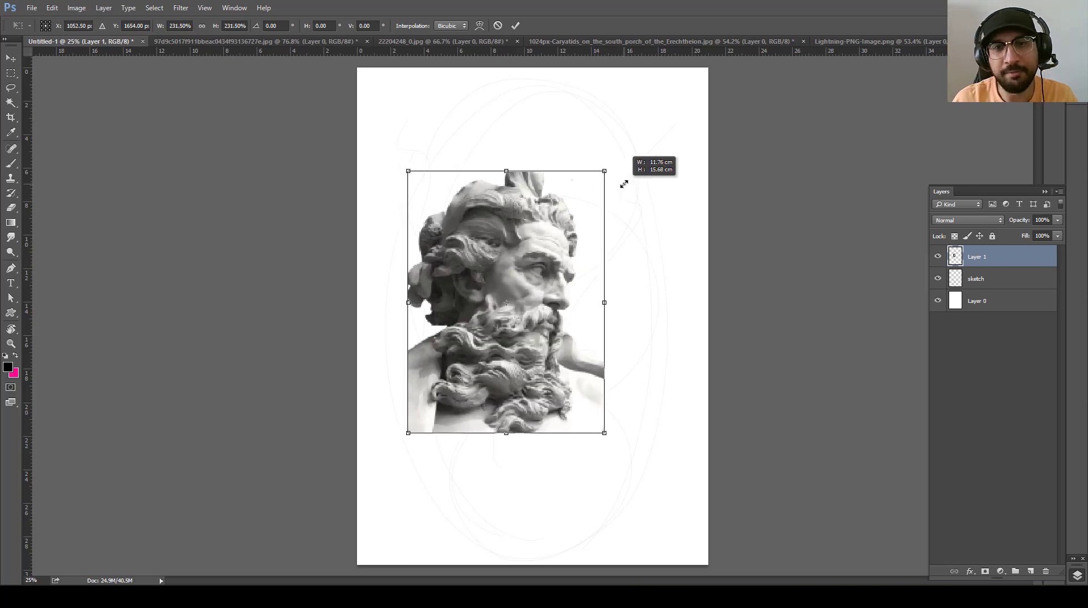
pyautogui.rightClick(579, 218)
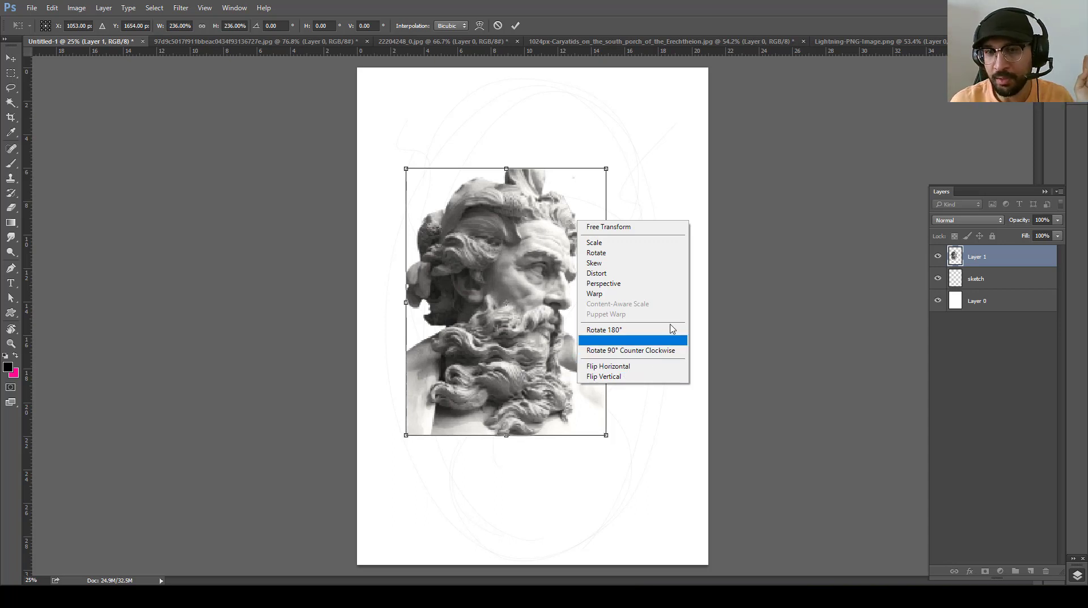
pyautogui.click(678, 186)
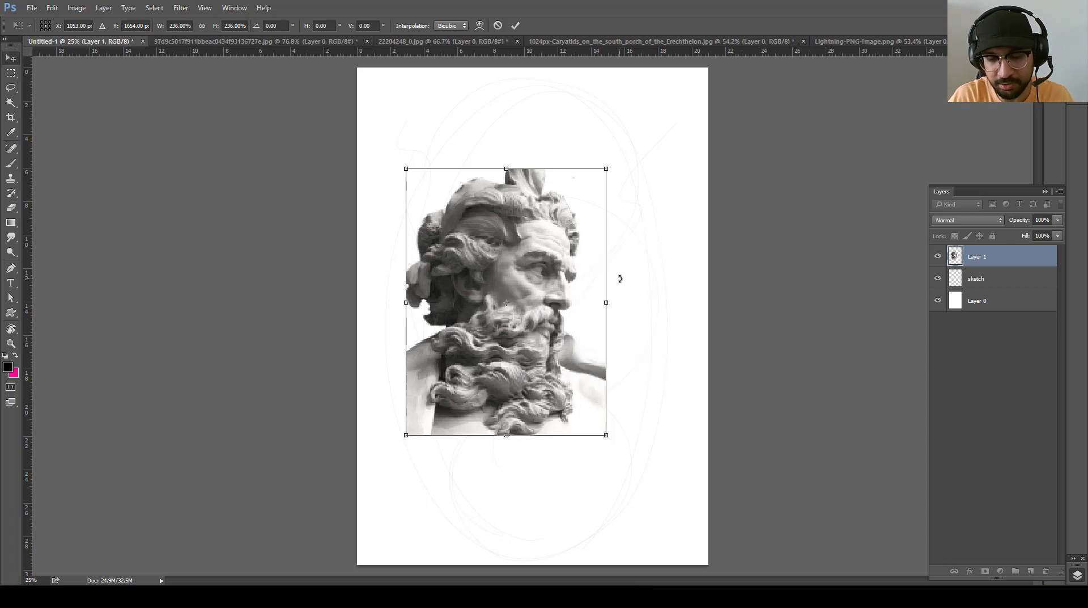
pyautogui.press('Escape')
# Flip the statue horizontally to face left and enlarge it to about 310% within the guides
pyautogui.hotkey('ctrl', 't')
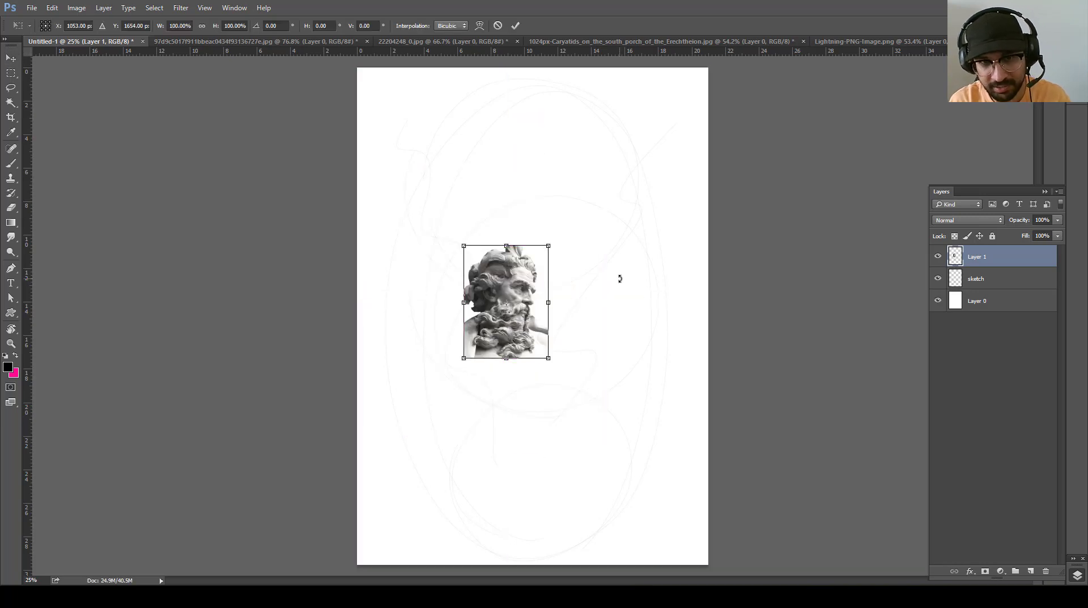
pyautogui.rightClick(507, 271)
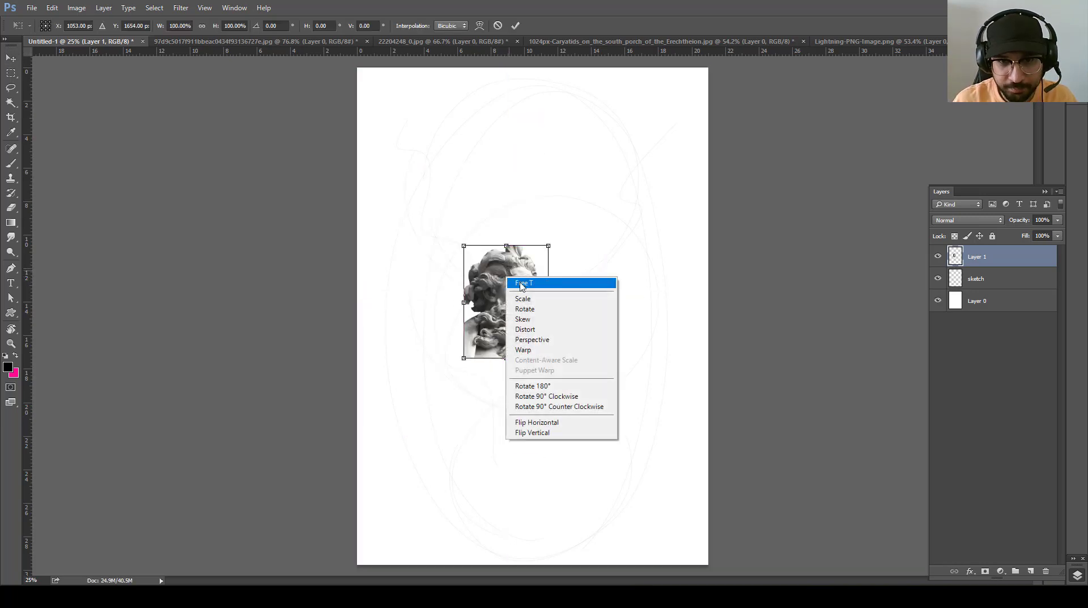
pyautogui.click(541, 425)
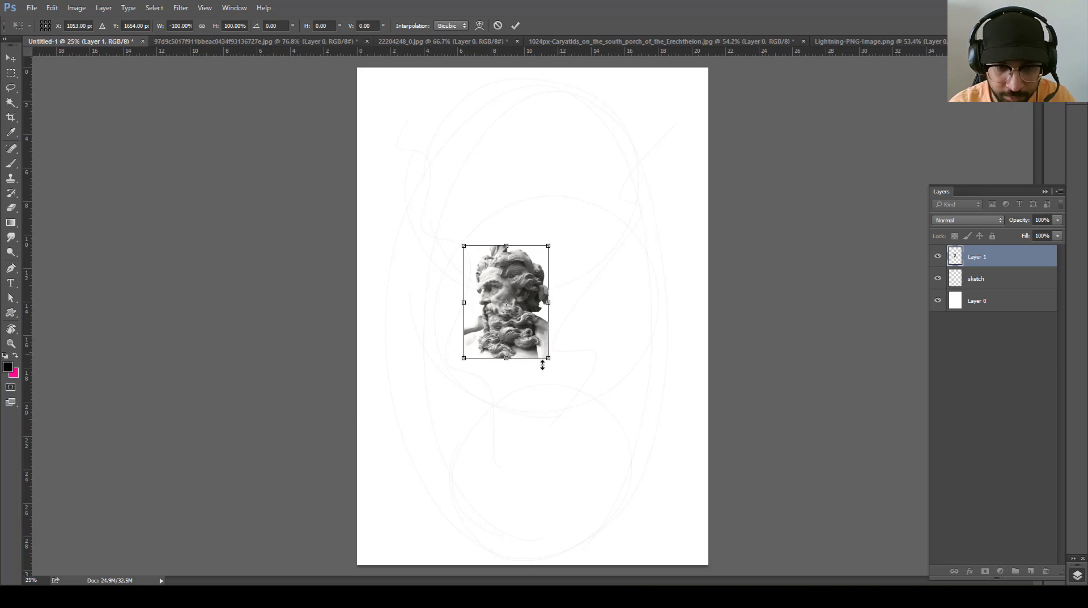
pyautogui.moveTo(591, 439)
pyautogui.mouseDown()
pyautogui.moveTo(668, 515)
pyautogui.moveTo(562, 374)
pyautogui.mouseUp()
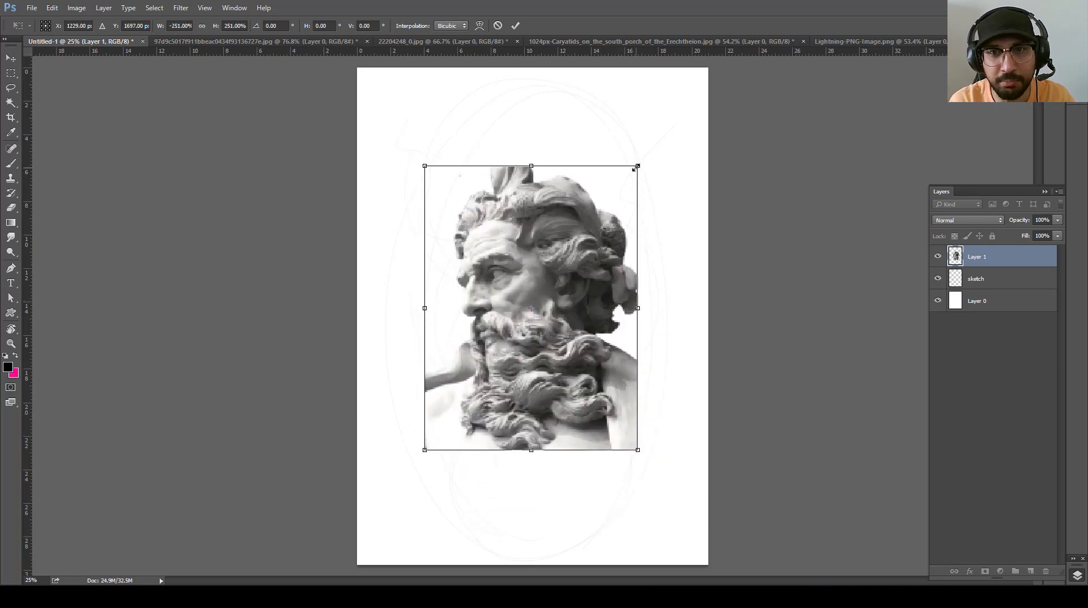
pyautogui.moveTo(635, 167); pyautogui.dragTo(640, 163)
pyautogui.moveTo(593, 257); pyautogui.dragTo(575, 284)
pyautogui.moveTo(627, 165); pyautogui.dragTo(650, 151)
pyautogui.moveTo(612, 249)
pyautogui.mouseDown()
pyautogui.moveTo(610, 292)
pyautogui.moveTo(623, 284)
pyautogui.mouseUp()
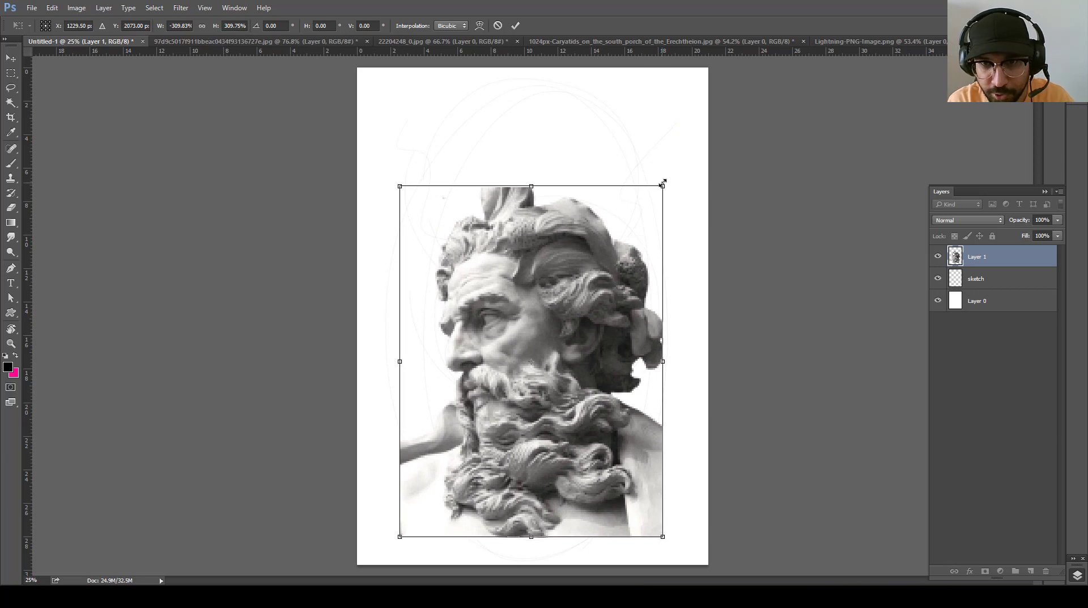
pyautogui.moveTo(663, 182); pyautogui.dragTo(656, 194)
# Commit and nudge up the statue, then mask its top, lower-left shoulder and bottom edges softly
pyautogui.press('Return')
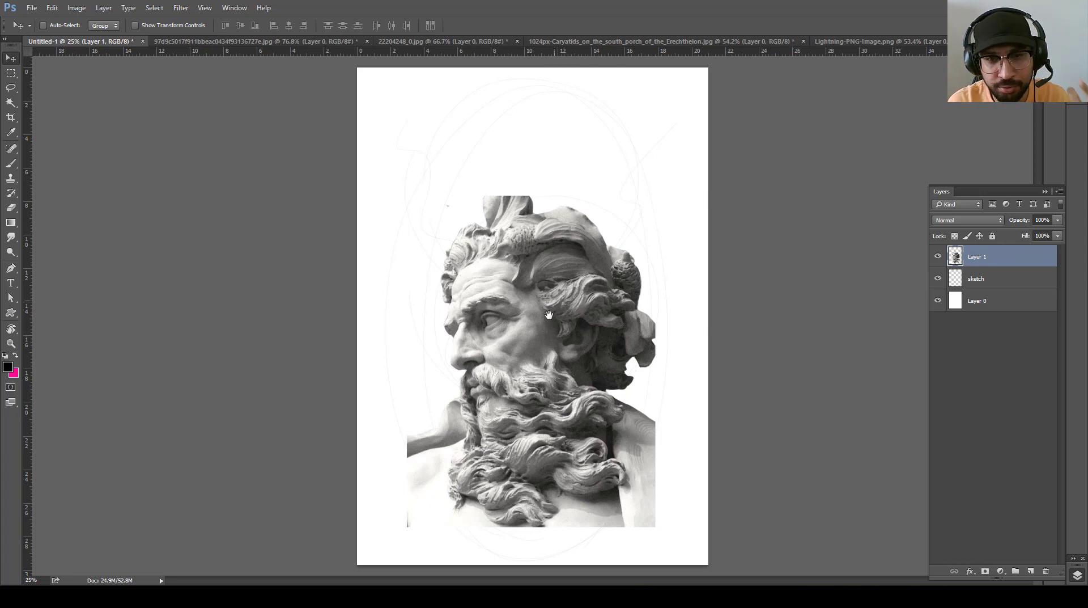
pyautogui.moveTo(568, 329); pyautogui.dragTo(571, 315)
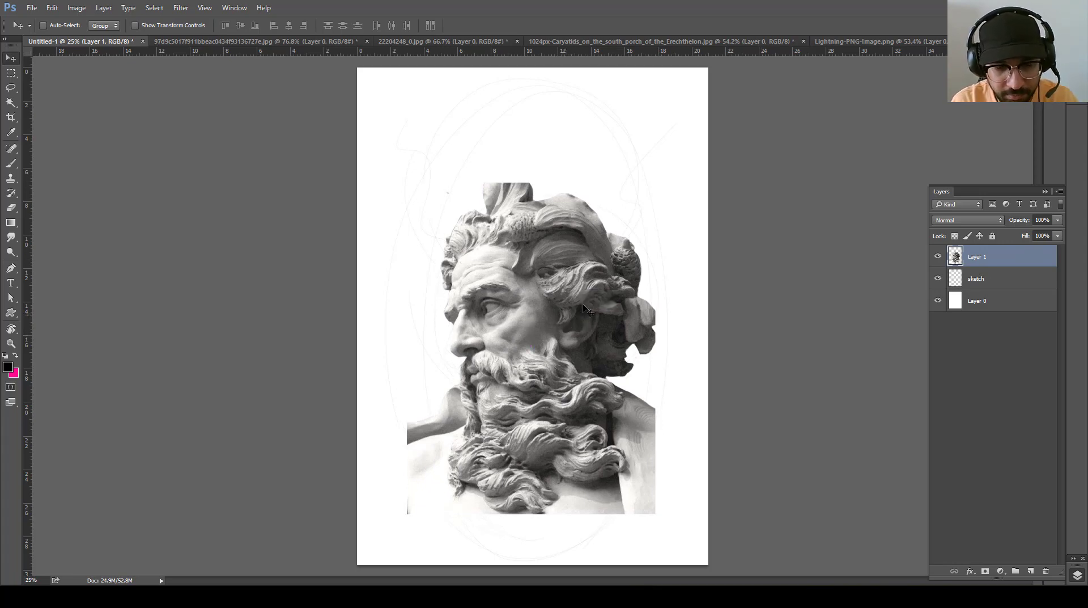
pyautogui.press('e')
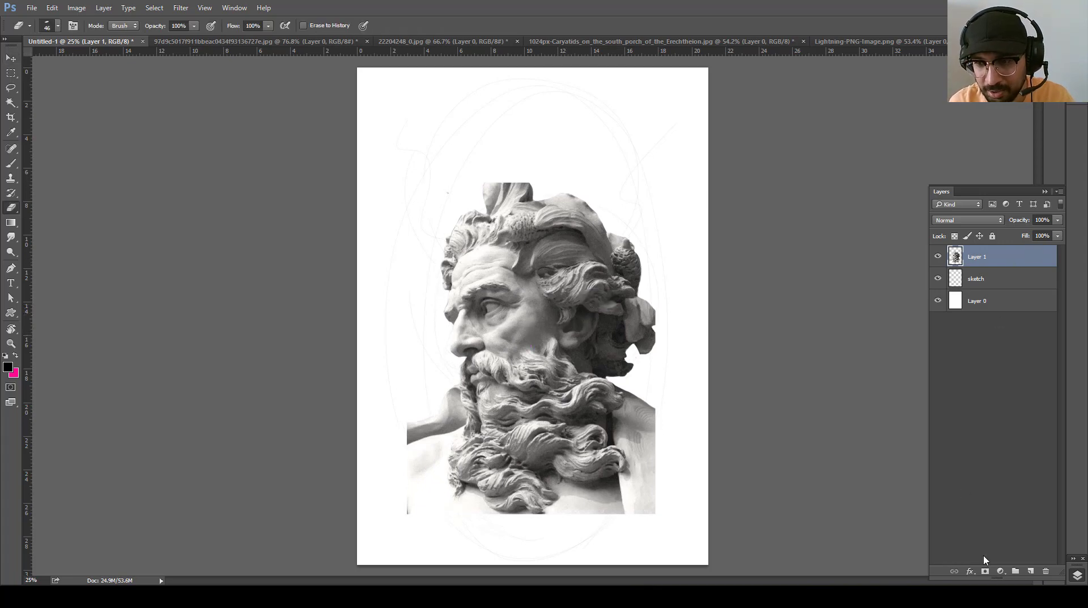
pyautogui.click(985, 570)
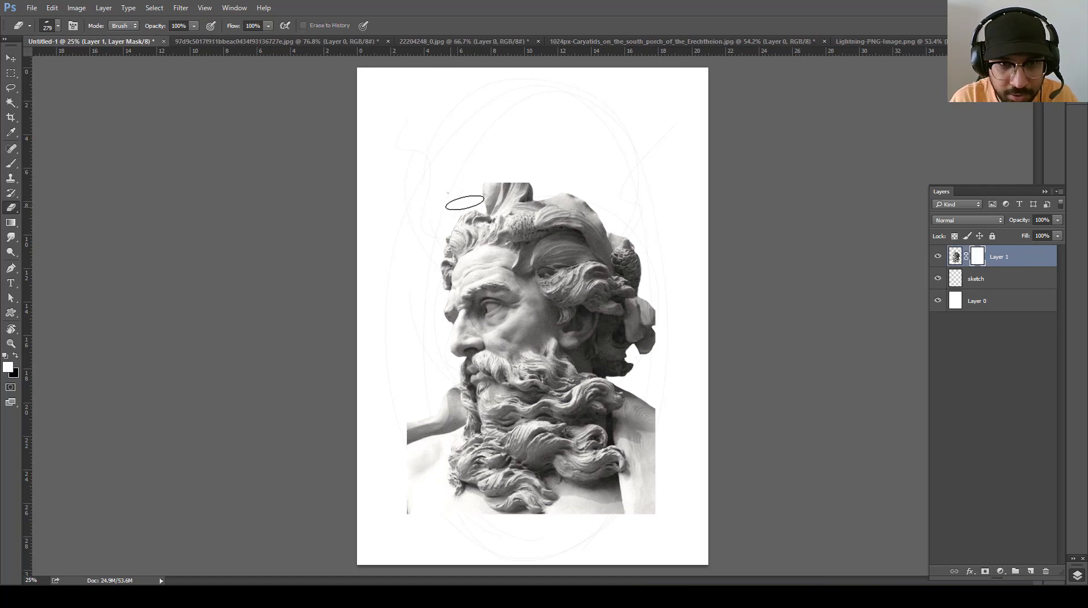
pyautogui.rightClick(465, 202)
pyautogui.press('Return')
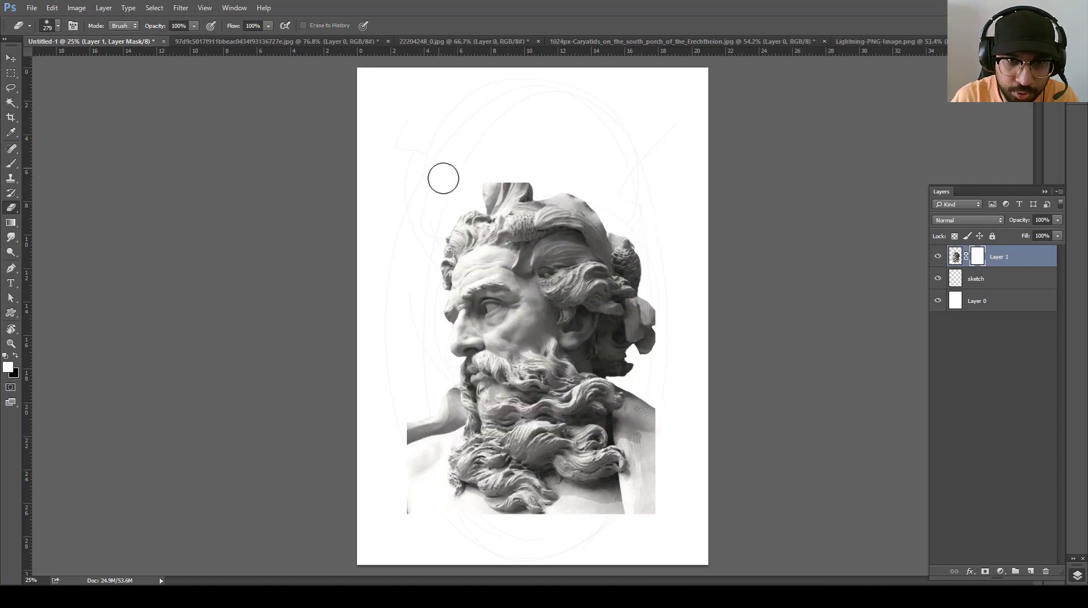
pyautogui.moveTo(468, 177)
pyautogui.mouseDown()
pyautogui.moveTo(520, 162)
pyautogui.moveTo(619, 183)
pyautogui.mouseUp()
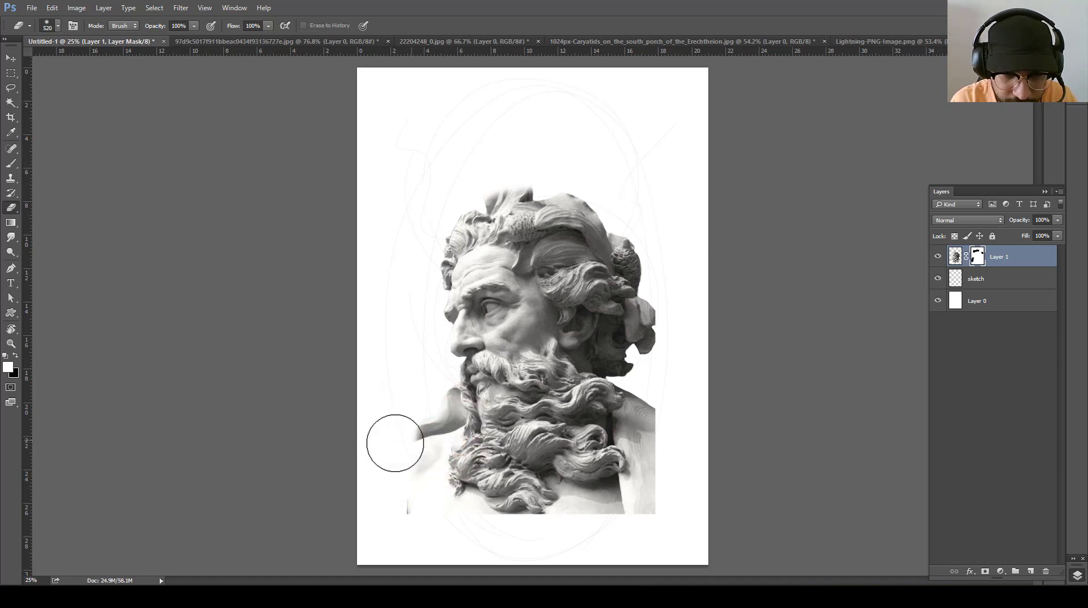
pyautogui.moveTo(391, 442)
pyautogui.mouseDown()
pyautogui.moveTo(382, 462)
pyautogui.moveTo(397, 510)
pyautogui.mouseUp()
pyautogui.moveTo(440, 557)
pyautogui.mouseDown()
pyautogui.moveTo(454, 544)
pyautogui.moveTo(644, 540)
pyautogui.moveTo(686, 419)
pyautogui.moveTo(561, 540)
pyautogui.moveTo(488, 552)
pyautogui.mouseUp()
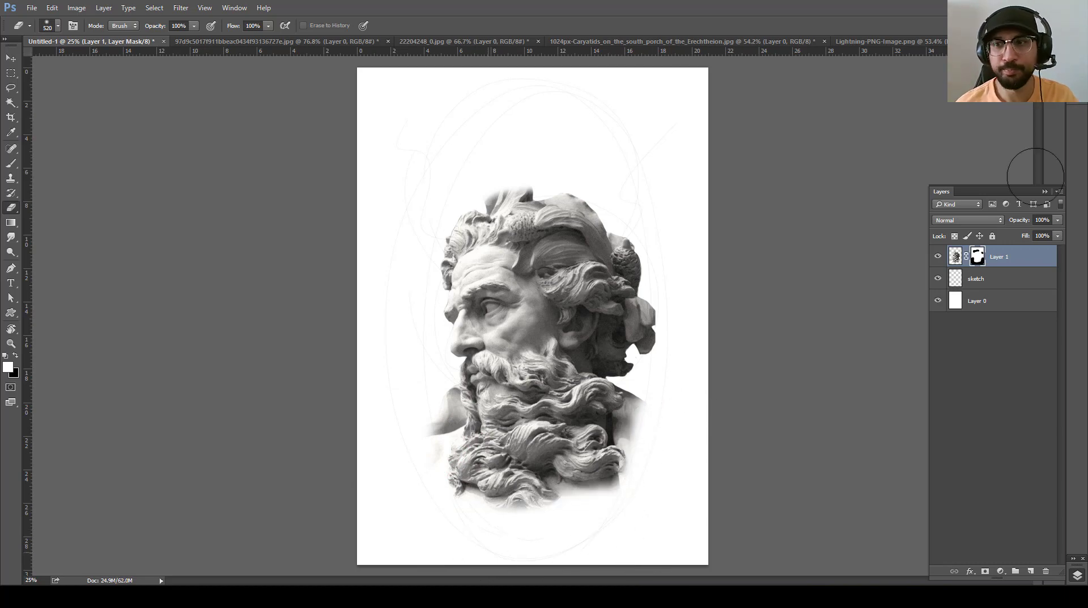
# Bring the Caryatids photo into the collage as Layer 2, scaled about 205% to cover most of the page
pyautogui.click(731, 42)
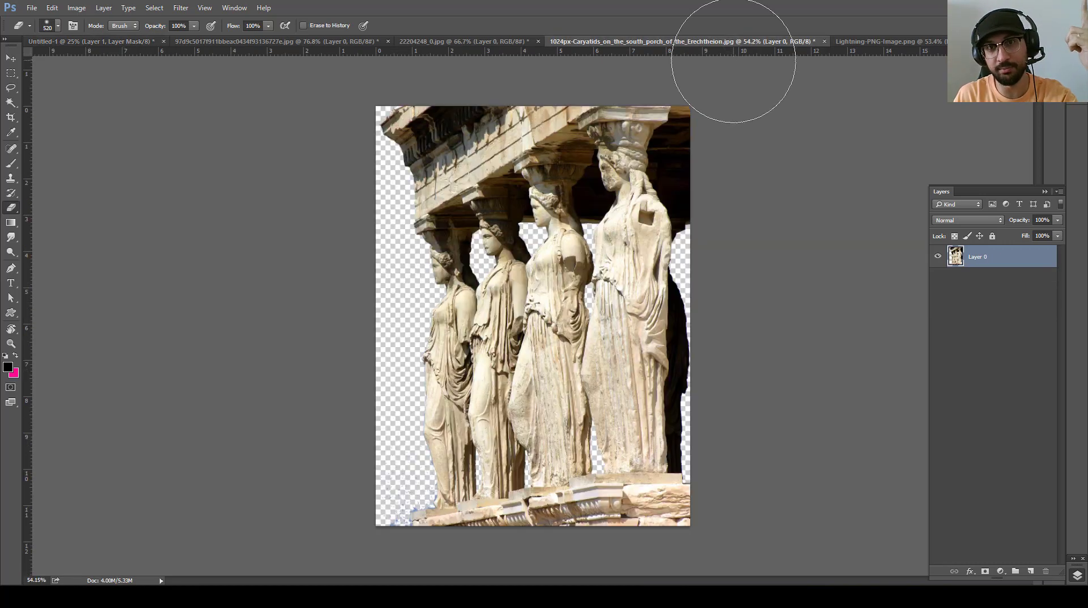
pyautogui.press('v')
pyautogui.moveTo(618, 196)
pyautogui.mouseDown()
pyautogui.moveTo(471, 212)
pyautogui.moveTo(542, 285)
pyautogui.mouseUp()
pyautogui.hotkey('ctrl', 't')
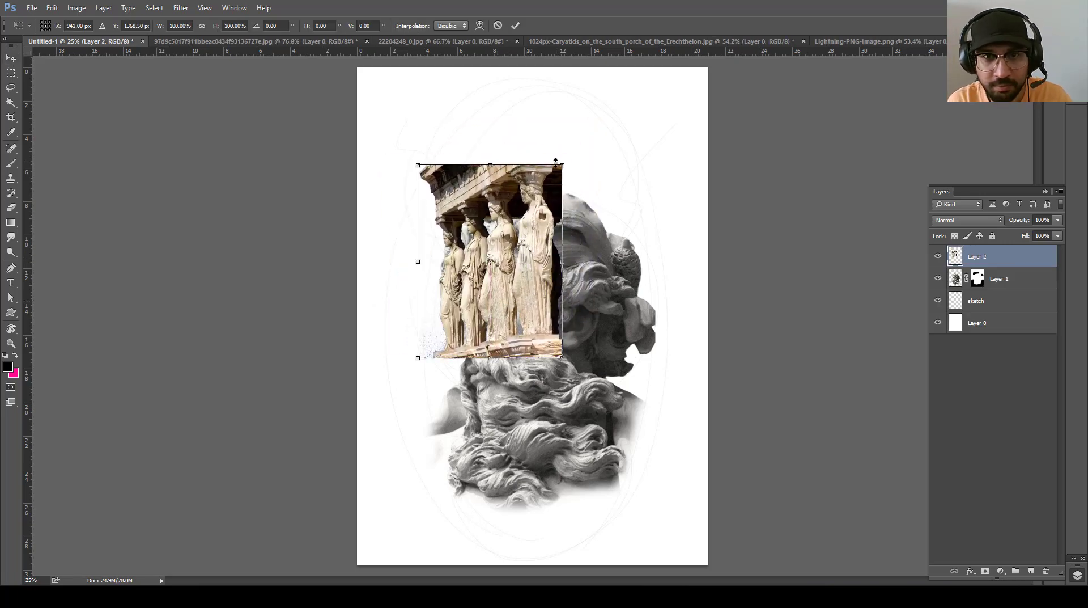
pyautogui.moveTo(563, 165); pyautogui.dragTo(703, 93)
pyautogui.moveTo(541, 223); pyautogui.dragTo(574, 254)
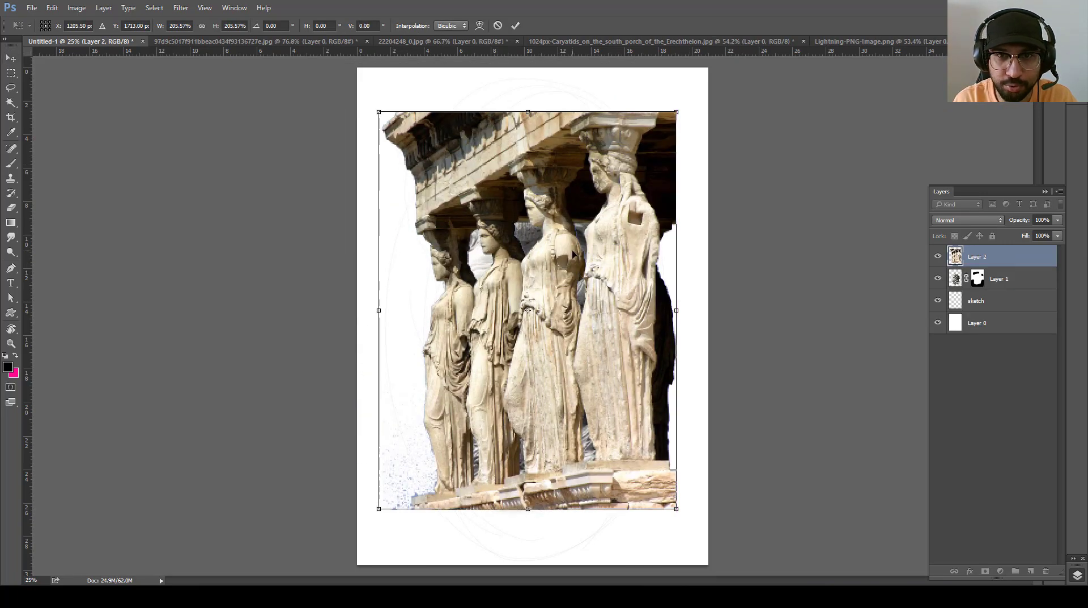
pyautogui.moveTo(677, 112); pyautogui.dragTo(688, 97)
pyautogui.moveTo(629, 221); pyautogui.dragTo(646, 170)
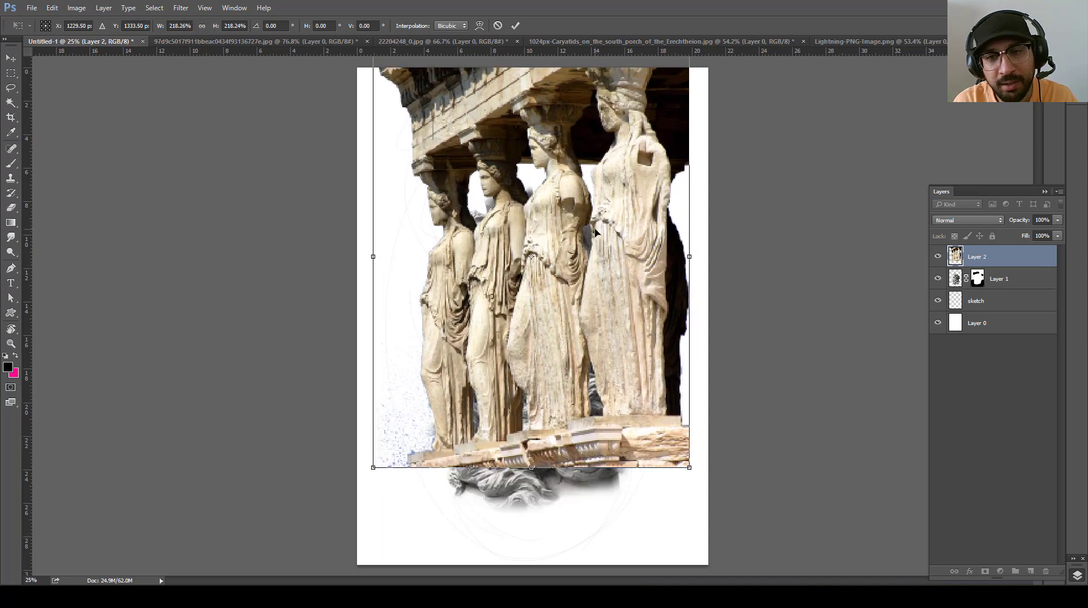
pyautogui.press('Return')
pyautogui.scroll(-2, 617, 350)
pyautogui.scroll(1, 607, 346)
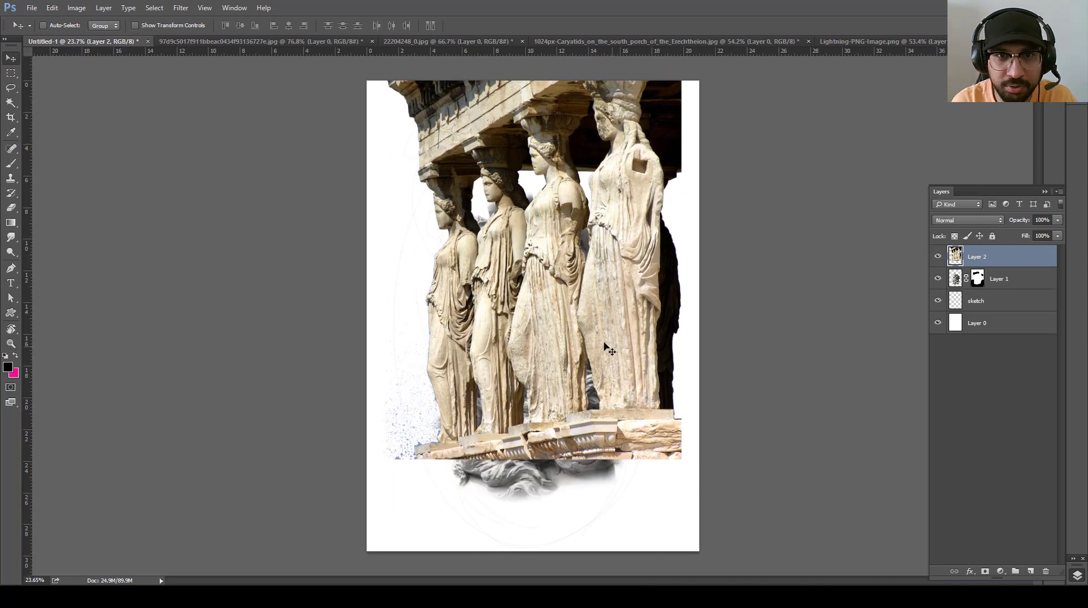
# Move the Zeus statue lower and shift the Caryatids image down about 69 px
pyautogui.click(994, 286)
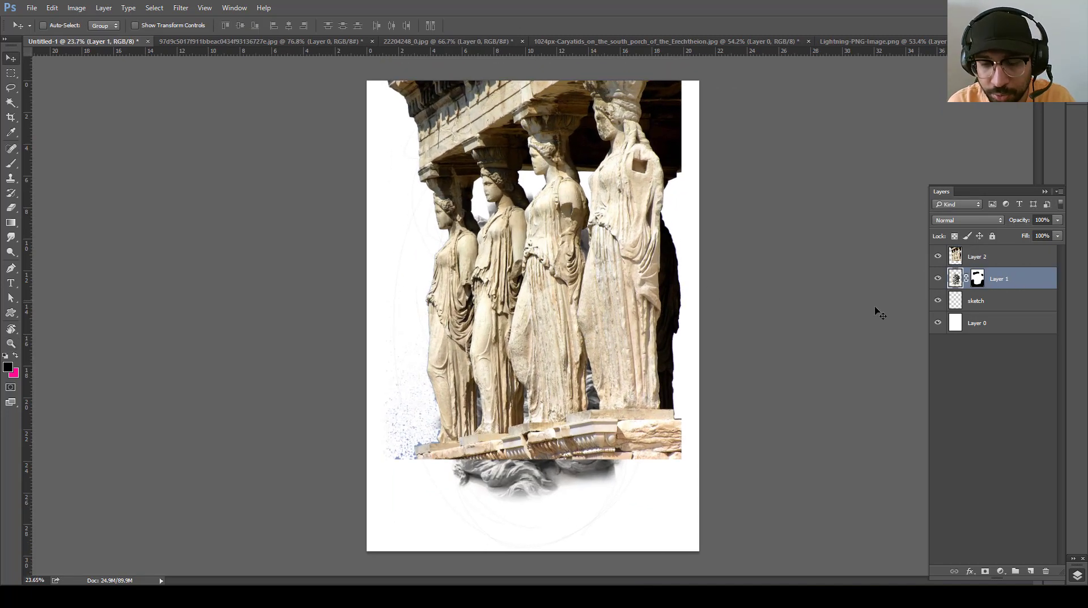
pyautogui.moveTo(607, 356); pyautogui.dragTo(603, 383)
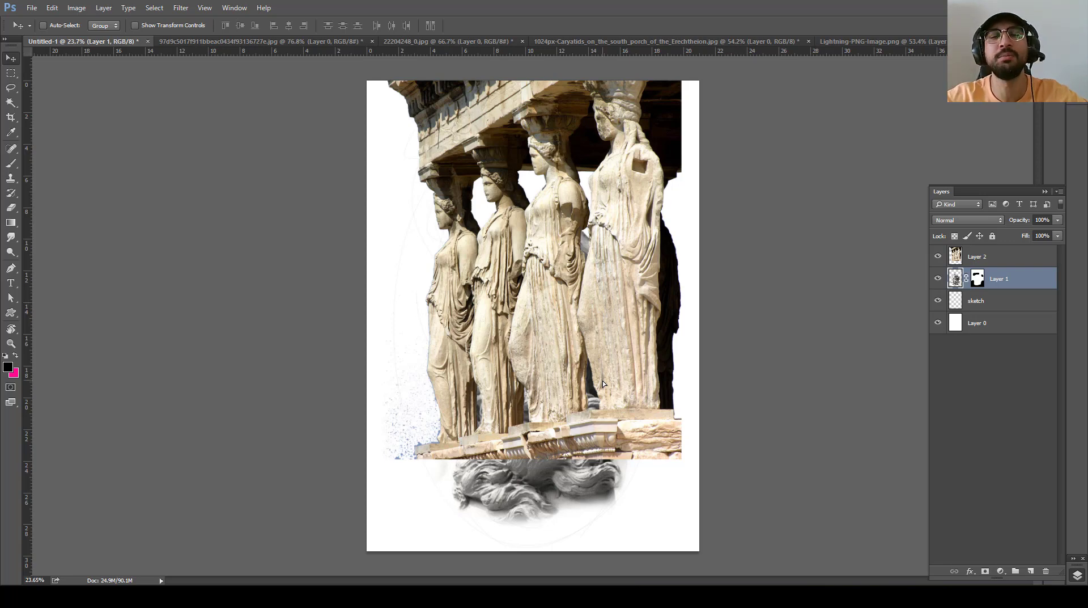
pyautogui.click(1005, 256)
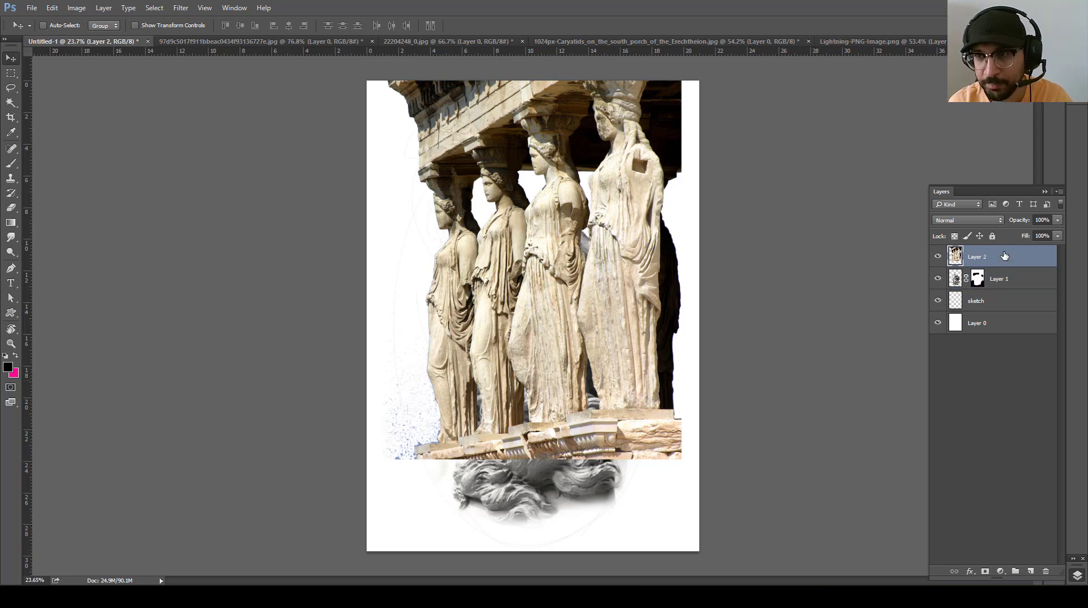
pyautogui.moveTo(639, 373); pyautogui.dragTo(639, 412)
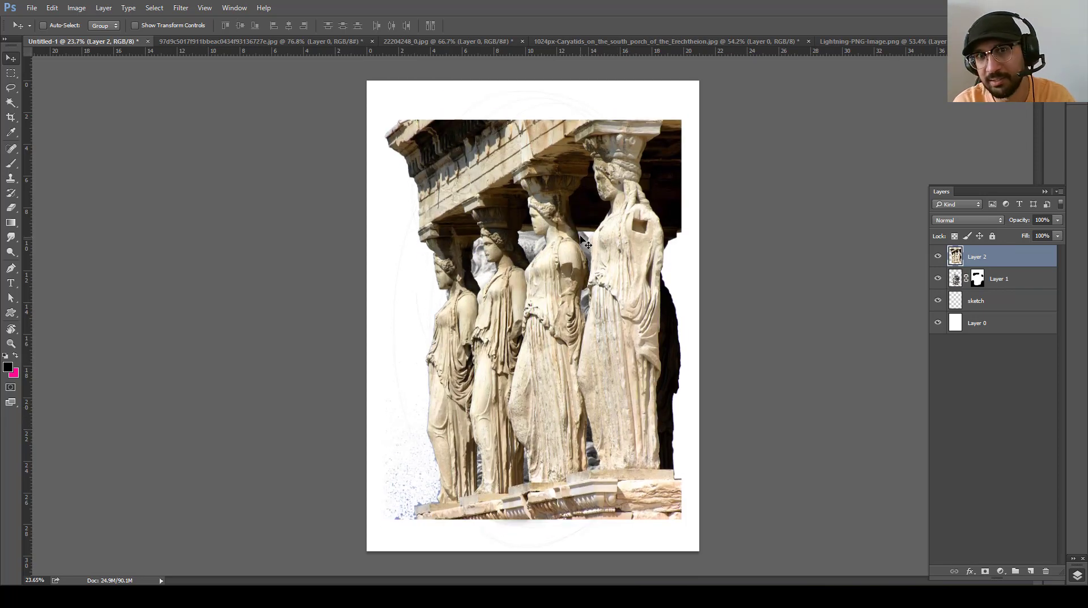
# Add a mask to Layer 2 and hide the leftmost caryatids and upper-left capitals
pyautogui.press('e')
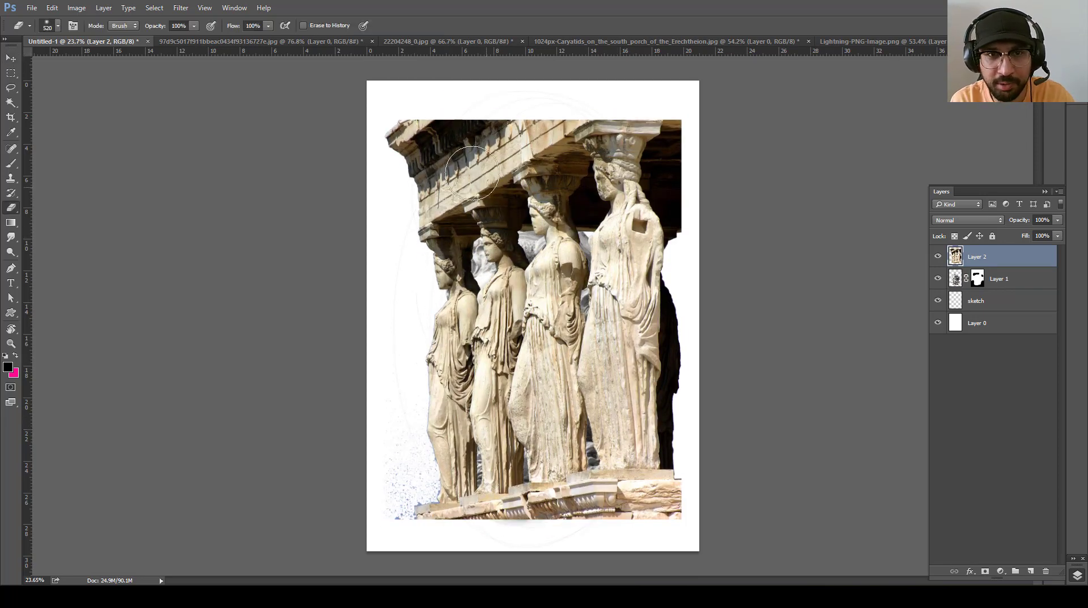
pyautogui.click(986, 572)
pyautogui.press('d')
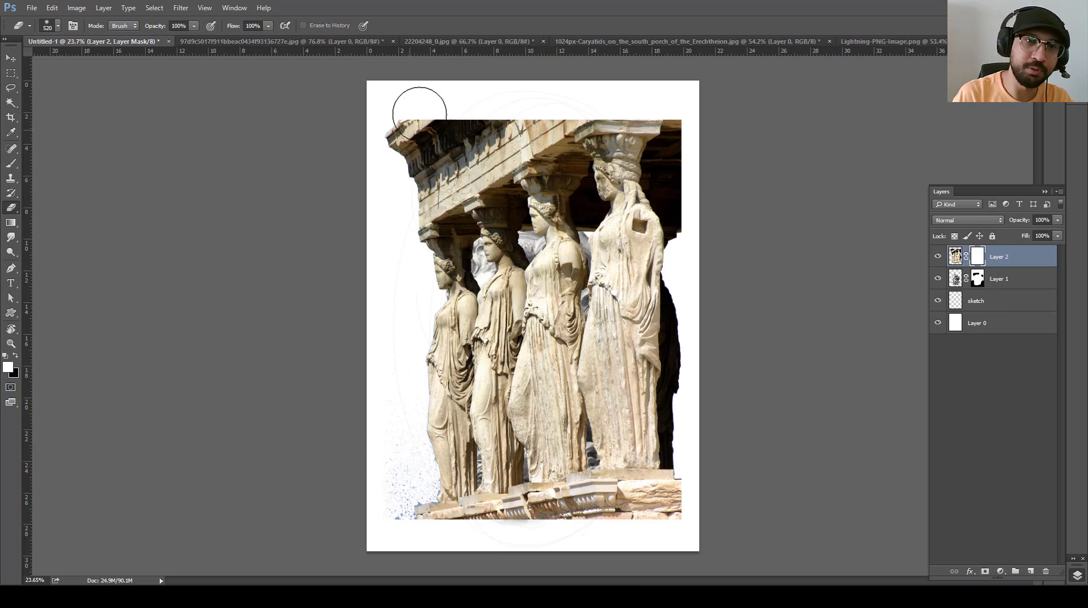
pyautogui.moveTo(418, 109)
pyautogui.mouseDown()
pyautogui.moveTo(381, 199)
pyautogui.moveTo(456, 141)
pyautogui.moveTo(482, 221)
pyautogui.mouseUp()
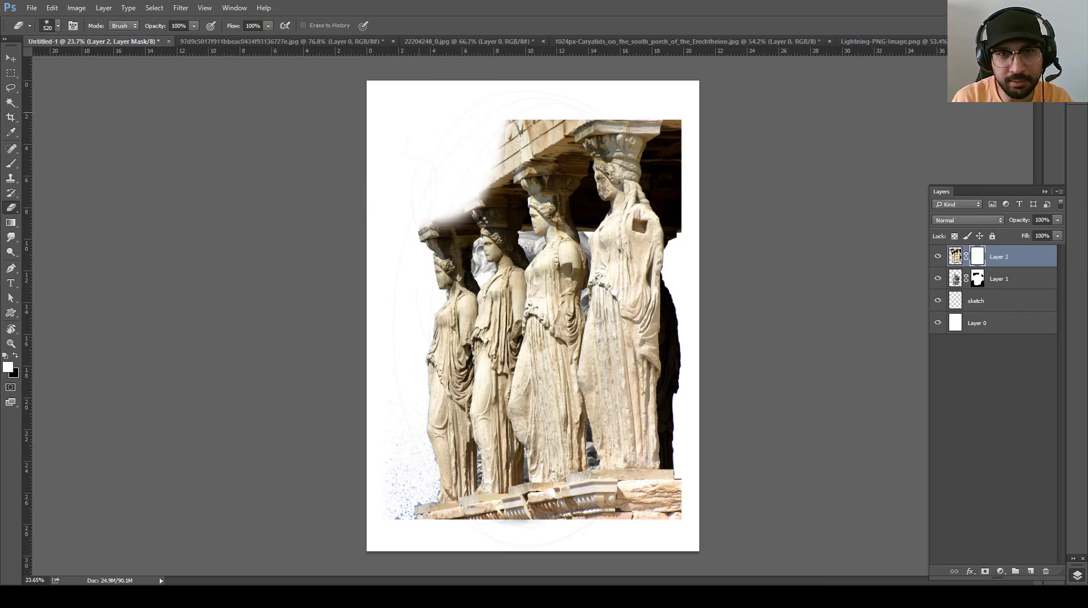
pyautogui.keyDown('alt'); pyautogui.click(466, 228); pyautogui.keyUp('alt')
pyautogui.click(536, 235)
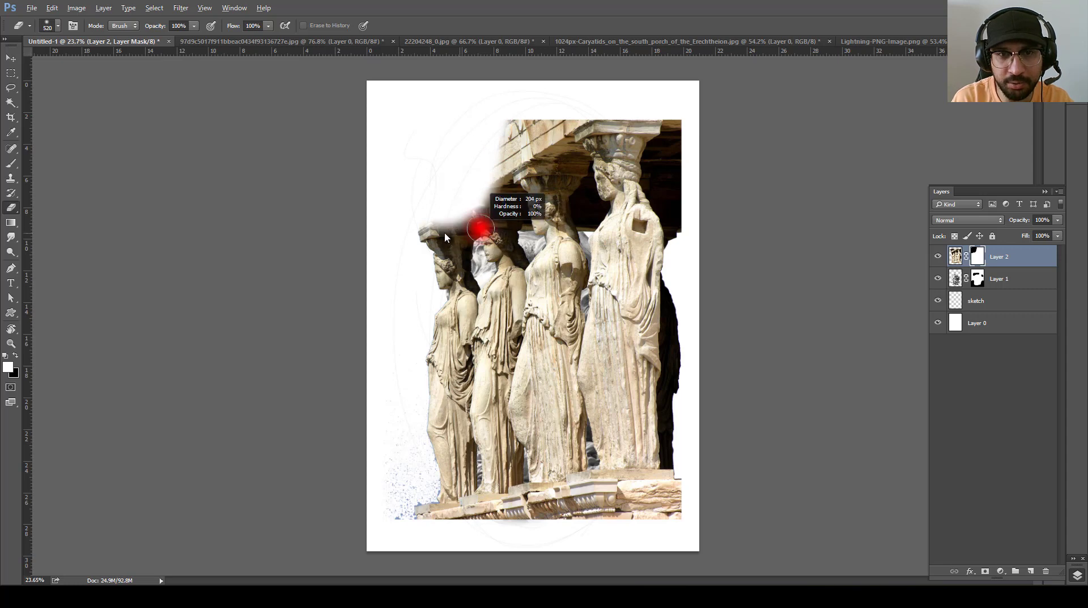
pyautogui.moveTo(479, 224); pyautogui.dragTo(475, 241)
pyautogui.moveTo(424, 204); pyautogui.dragTo(437, 530)
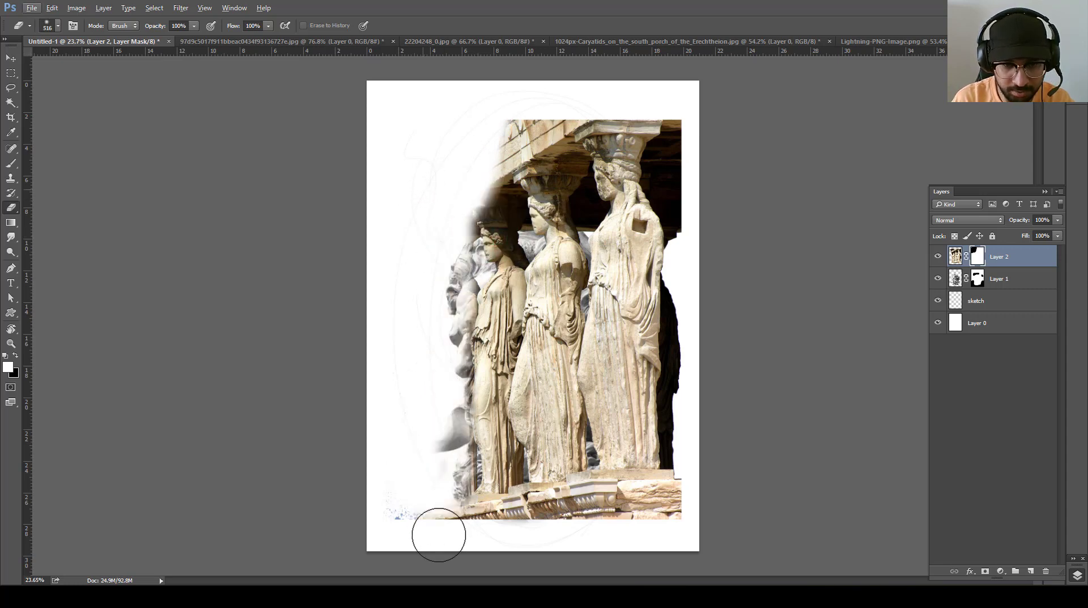
pyautogui.moveTo(454, 175)
pyautogui.mouseDown()
pyautogui.moveTo(475, 258)
pyautogui.moveTo(444, 287)
pyautogui.moveTo(444, 376)
pyautogui.moveTo(480, 337)
pyautogui.moveTo(437, 432)
pyautogui.moveTo(481, 499)
pyautogui.moveTo(680, 511)
pyautogui.moveTo(538, 521)
pyautogui.mouseUp()
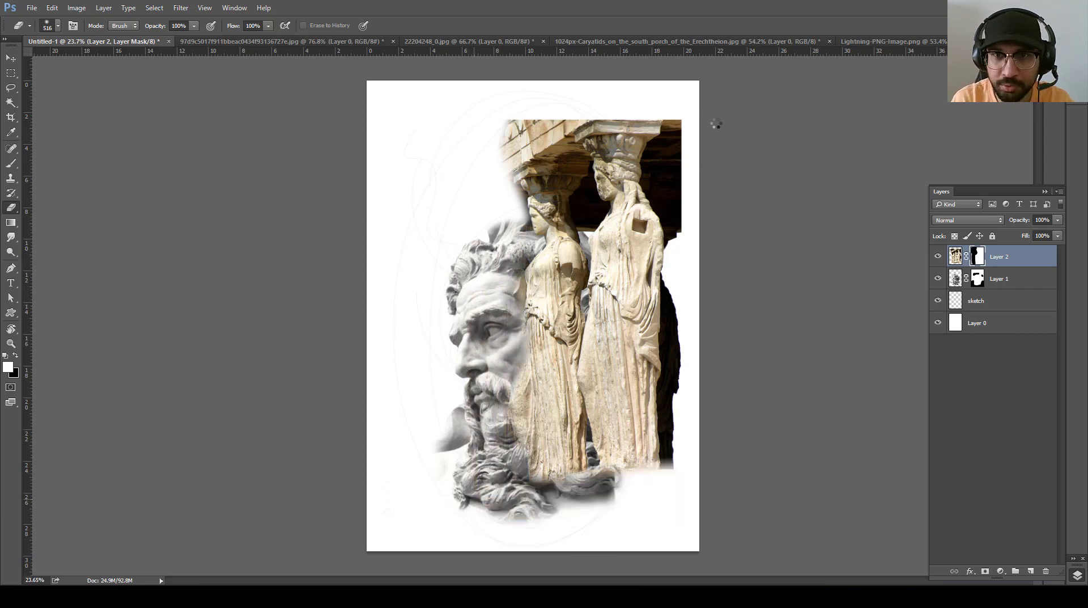
# Soften the caryatids' right edge and roof top with a roughly 470 px soft brush
pyautogui.moveTo(715, 123); pyautogui.dragTo(694, 471)
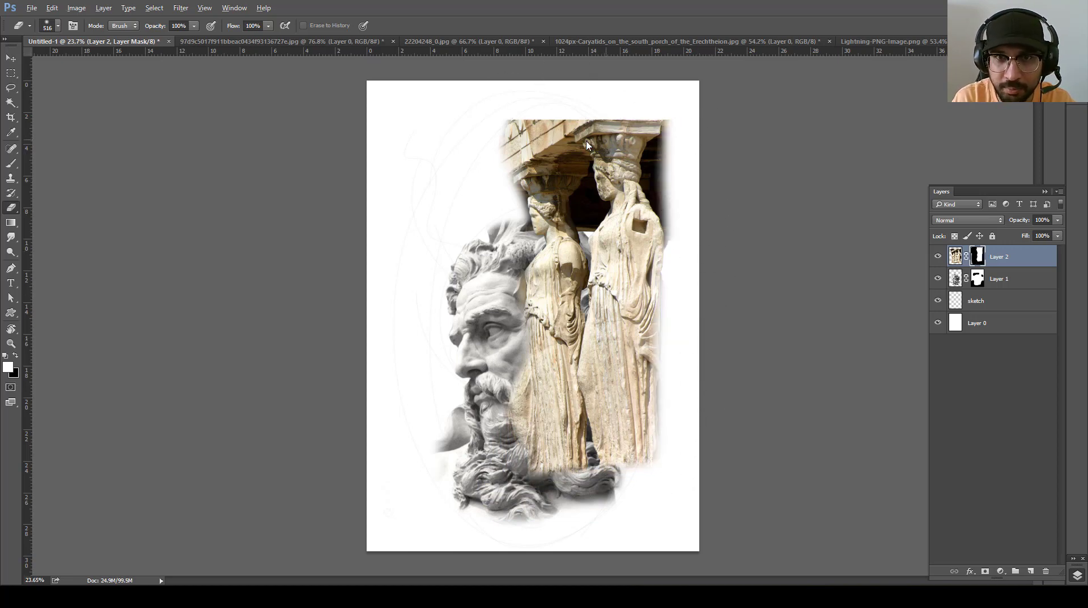
pyautogui.moveTo(587, 145); pyautogui.dragTo(572, 146)
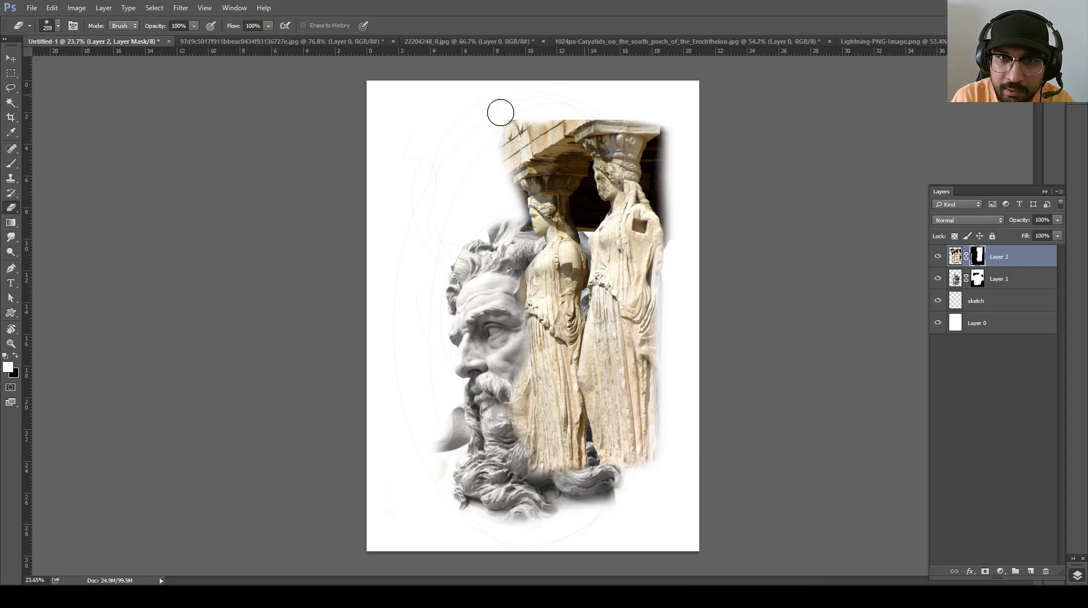
pyautogui.moveTo(536, 98); pyautogui.dragTo(564, 97)
pyautogui.moveTo(473, 126); pyautogui.dragTo(510, 92)
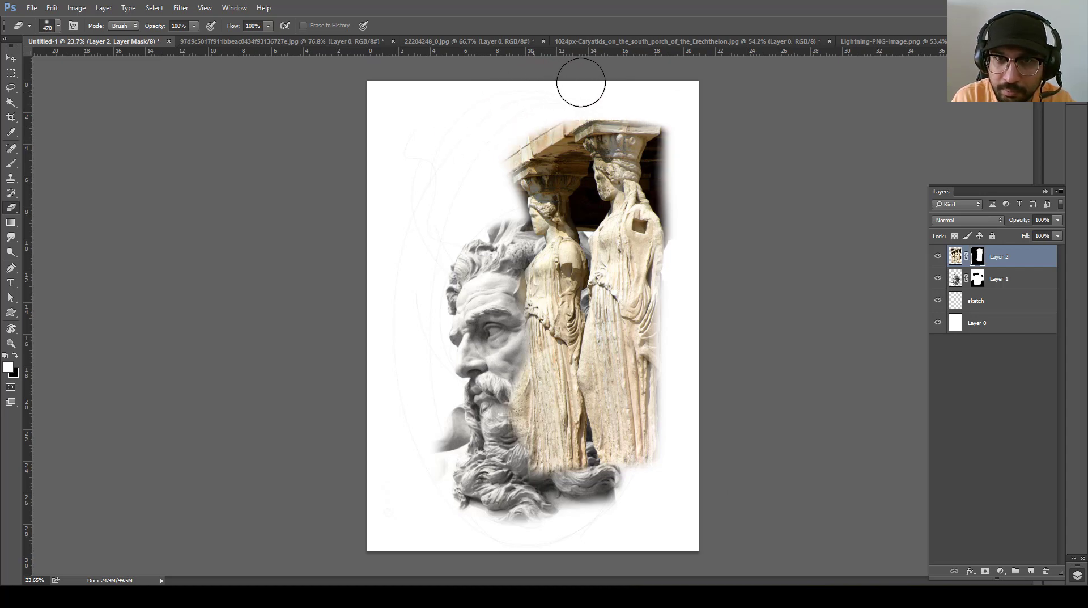
pyautogui.moveTo(581, 82)
pyautogui.mouseDown()
pyautogui.moveTo(677, 97)
pyautogui.moveTo(537, 87)
pyautogui.moveTo(425, 162)
pyautogui.mouseUp()
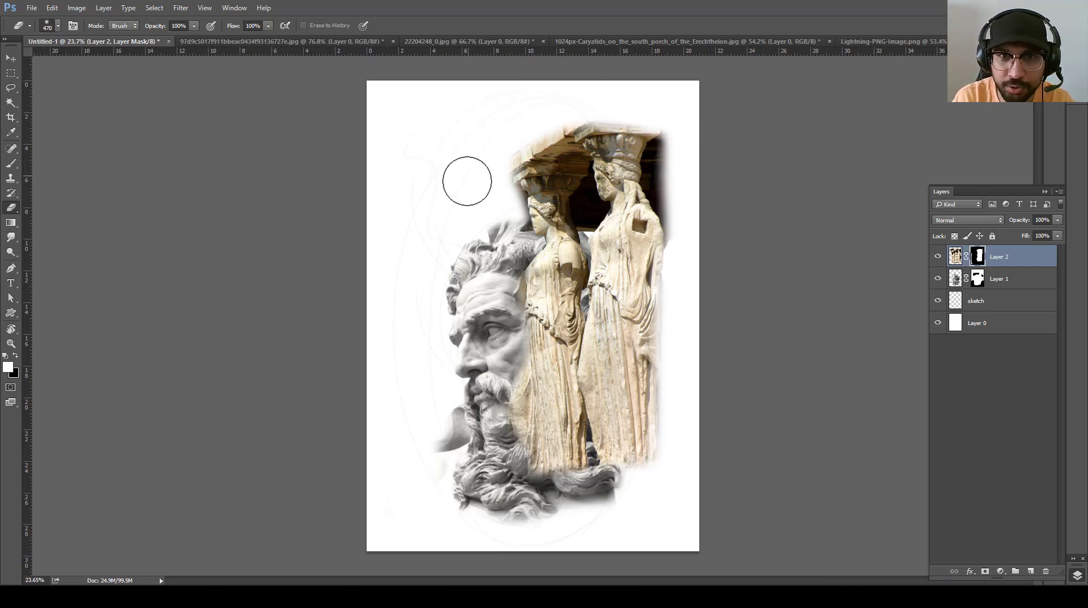
# Shift the caryatids image left and slightly down
pyautogui.press('v')
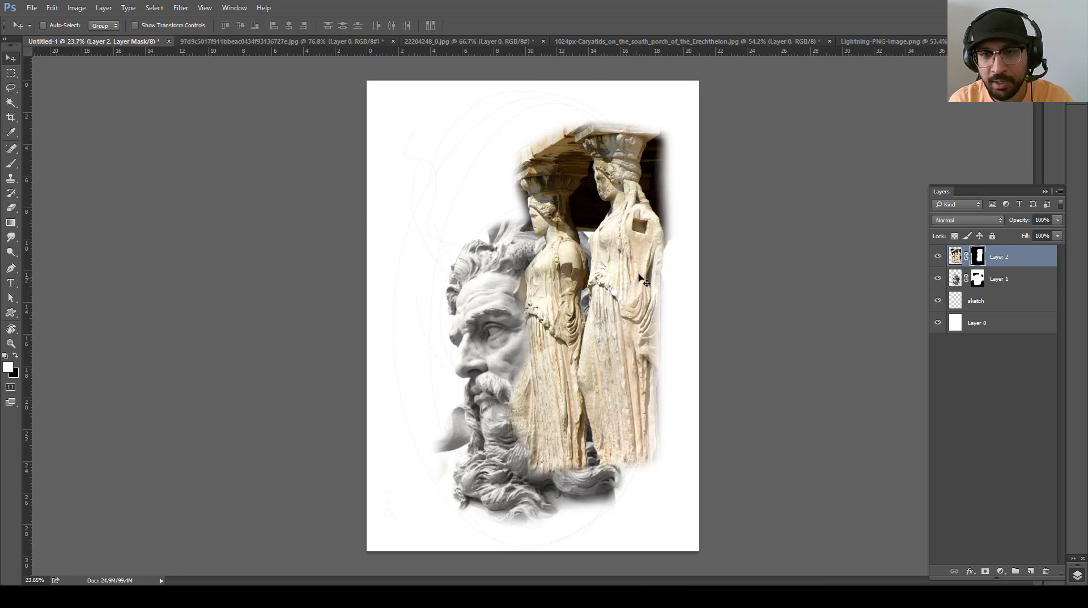
pyautogui.moveTo(639, 276); pyautogui.dragTo(586, 290)
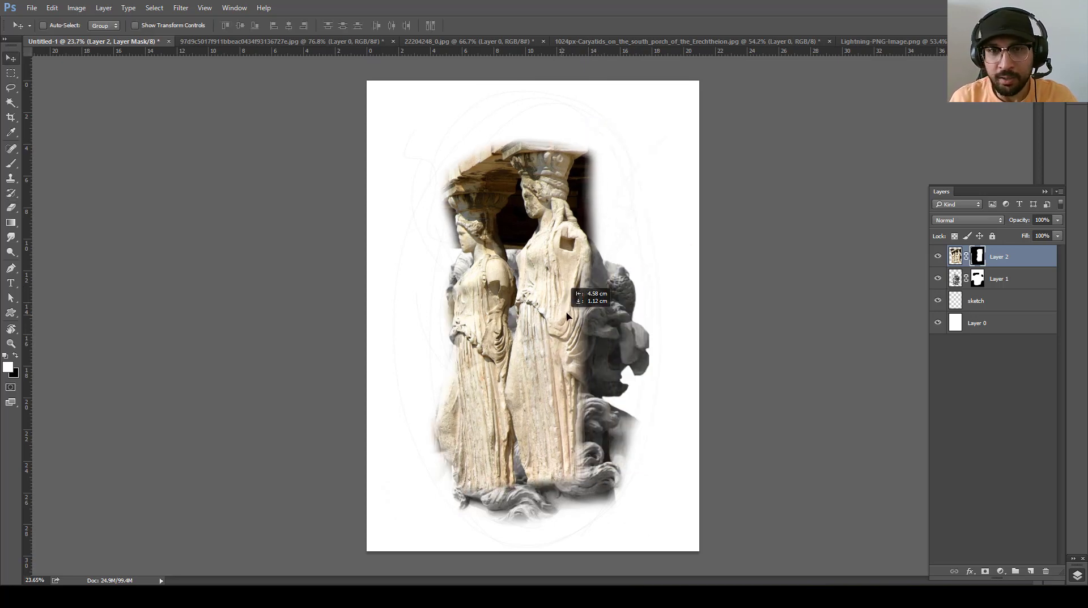
pyautogui.click(623, 290)
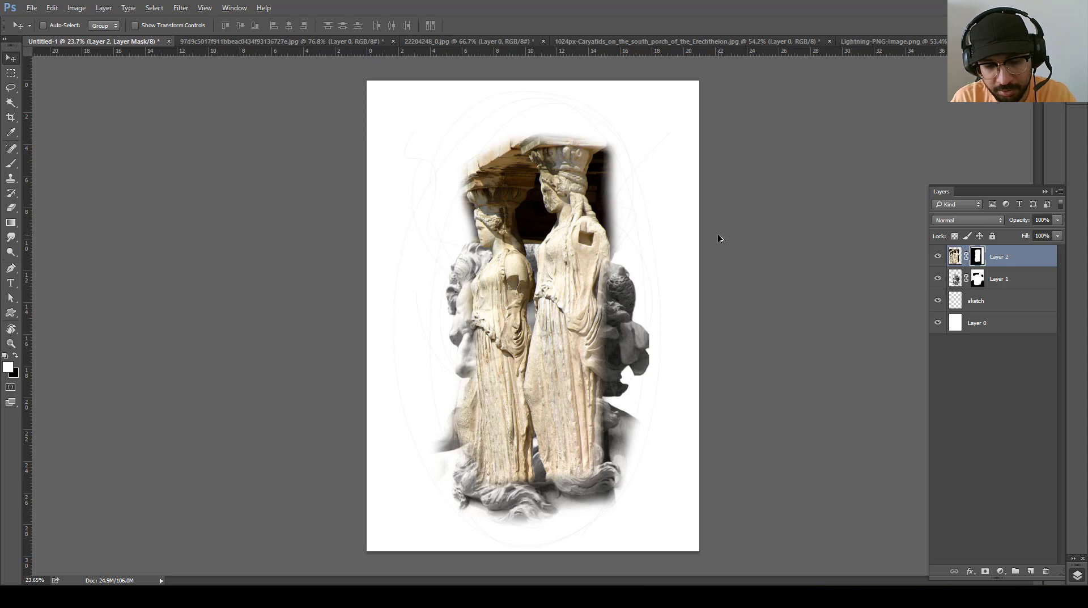
# Desaturate the caryatids image to grey and move Layer 2 below the Zeus layer
pyautogui.hotkey('alt', 'shift', 'u')
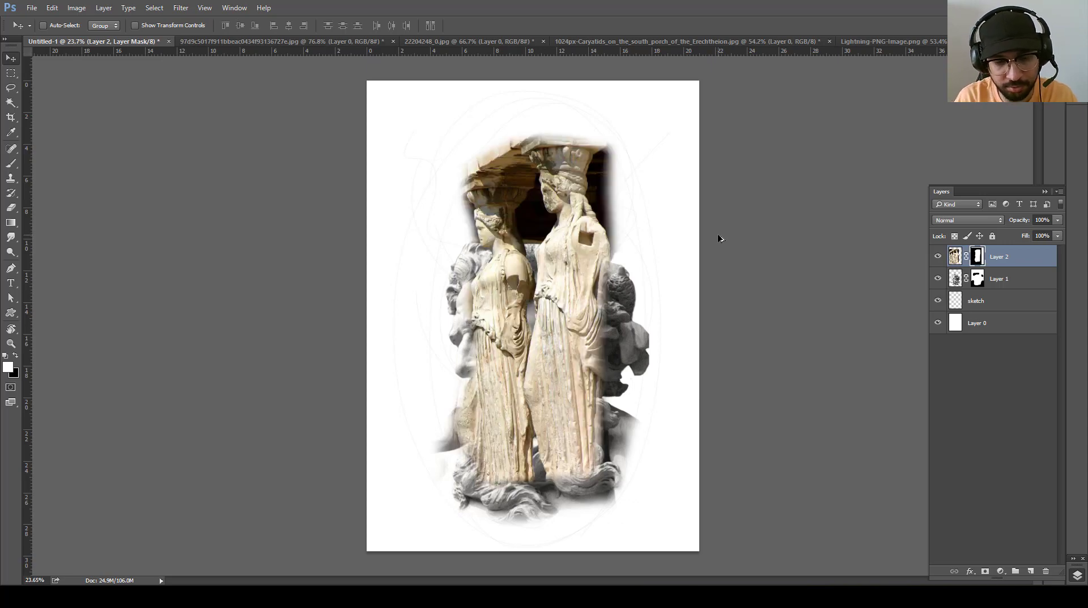
pyautogui.click(956, 263)
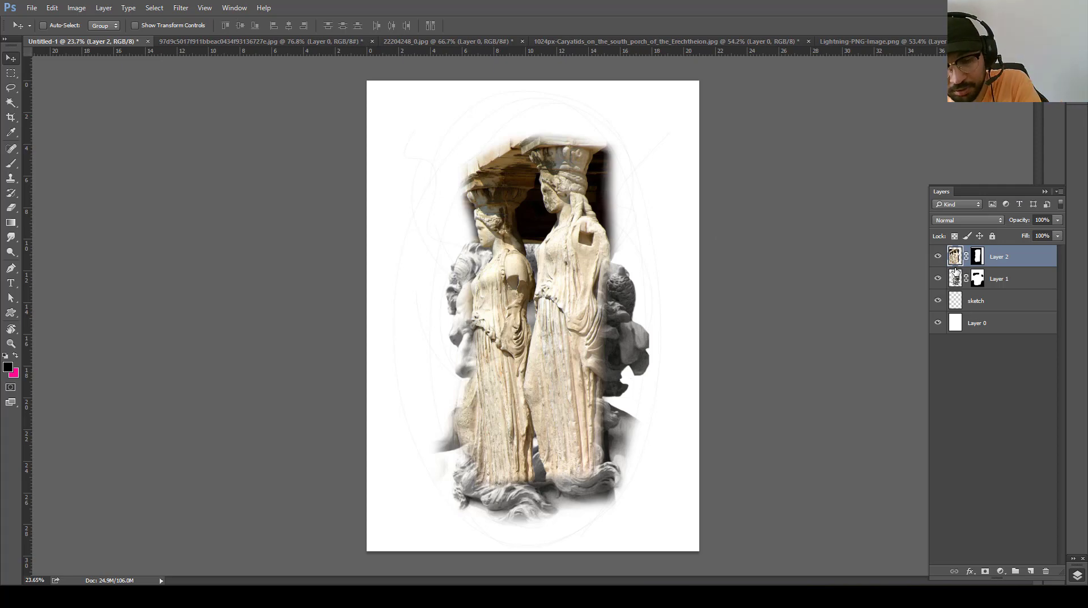
pyautogui.hotkey('ctrl', 'shift', 'u')
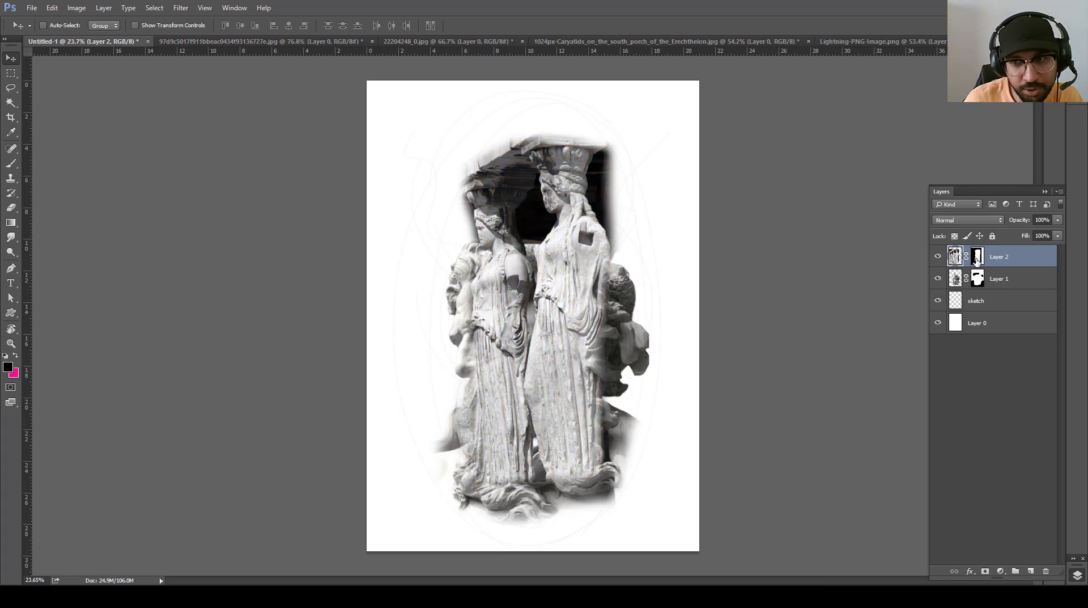
pyautogui.click(979, 263)
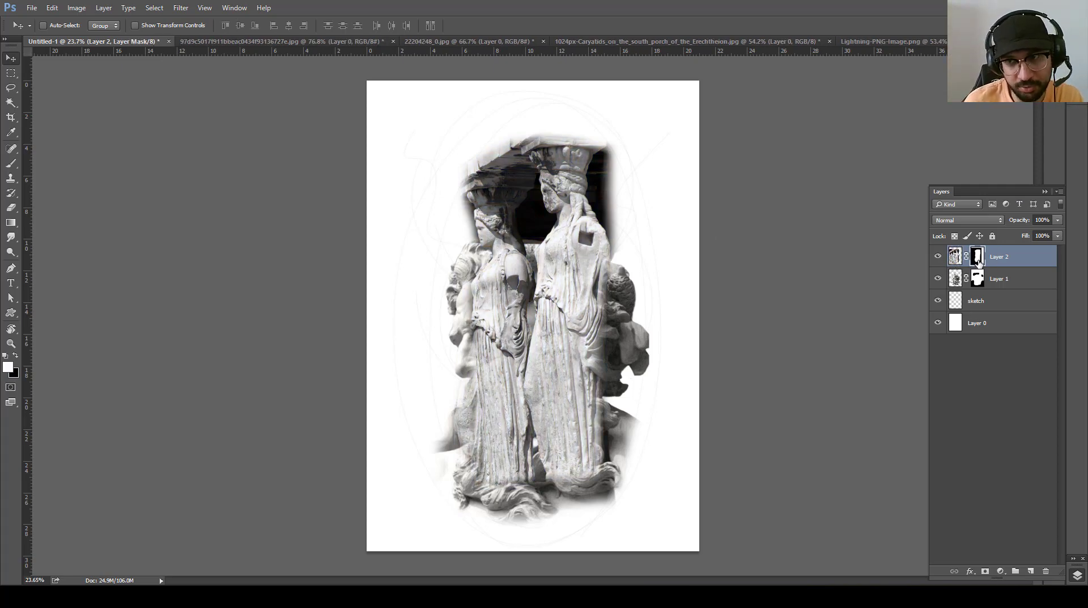
pyautogui.click(956, 259)
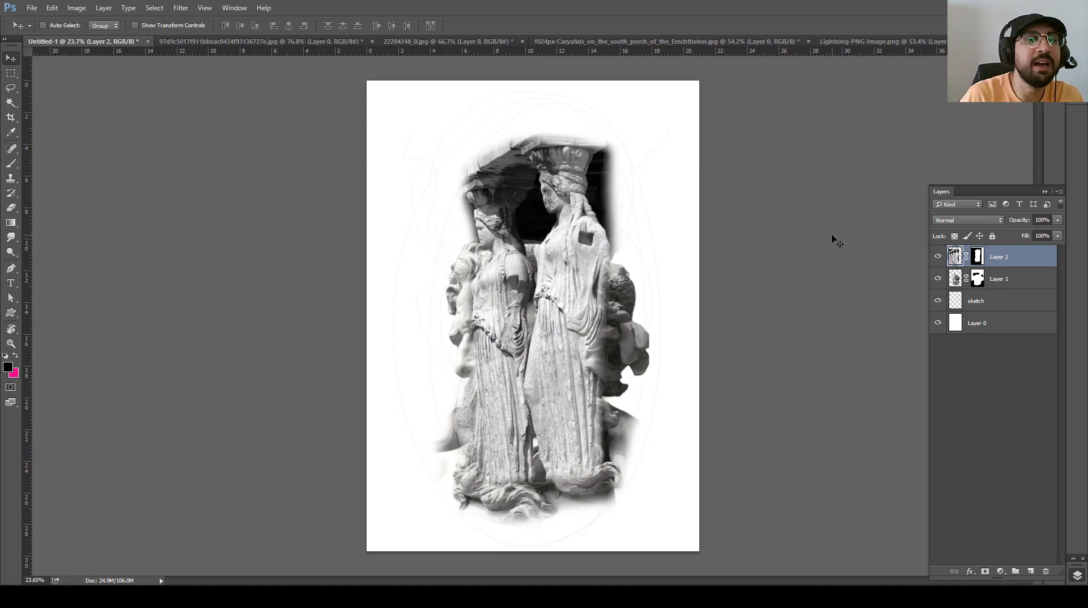
pyautogui.moveTo(1010, 260); pyautogui.dragTo(996, 286)
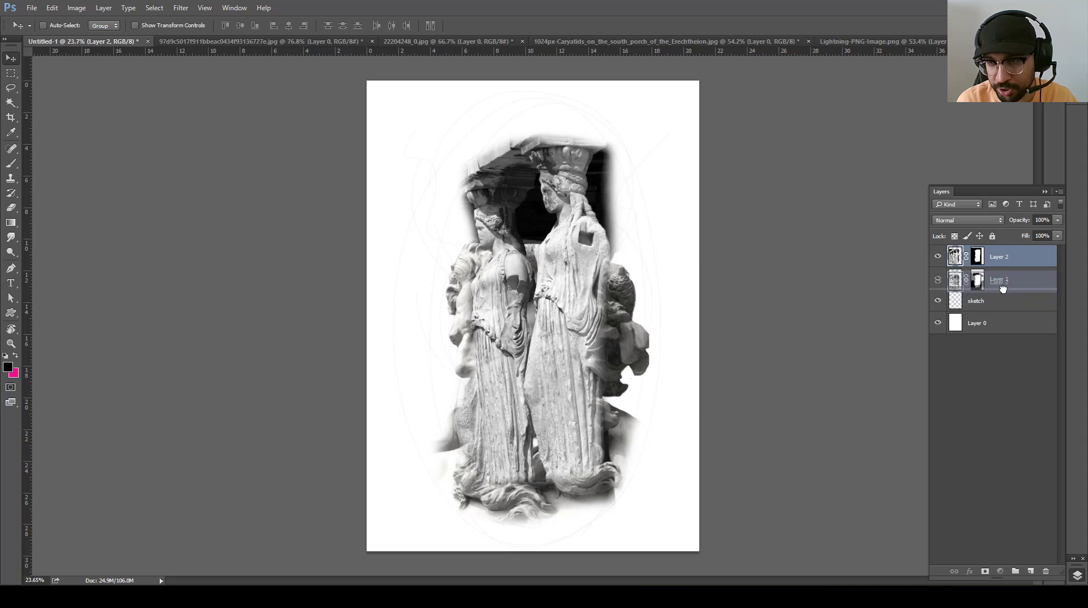
# Raise the caryatids, scale them to about 109% and align their top with the page edge
pyautogui.moveTo(572, 185); pyautogui.dragTo(556, 140)
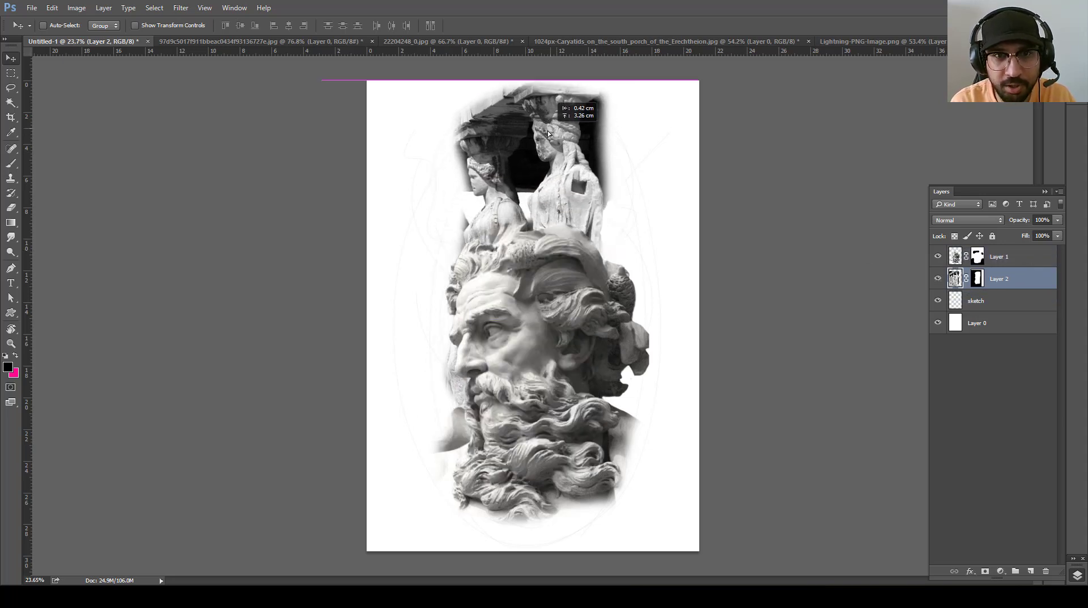
pyautogui.hotkey('ctrl', 't')
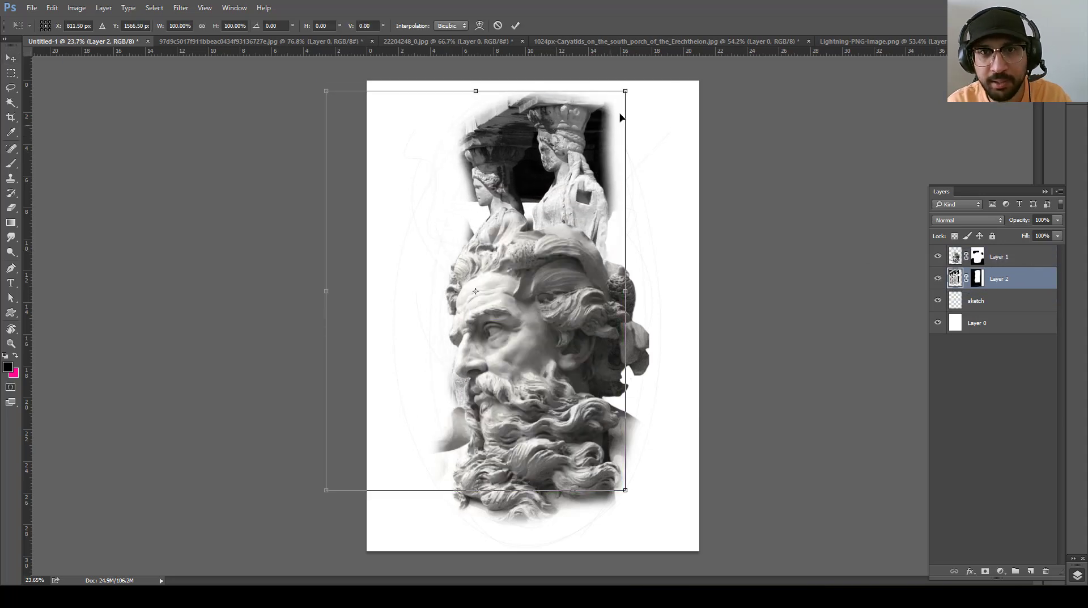
pyautogui.moveTo(627, 90); pyautogui.dragTo(639, 72)
pyautogui.moveTo(616, 148)
pyautogui.mouseDown()
pyautogui.moveTo(641, 159)
pyautogui.moveTo(617, 177)
pyautogui.mouseUp()
pyautogui.press('Return')
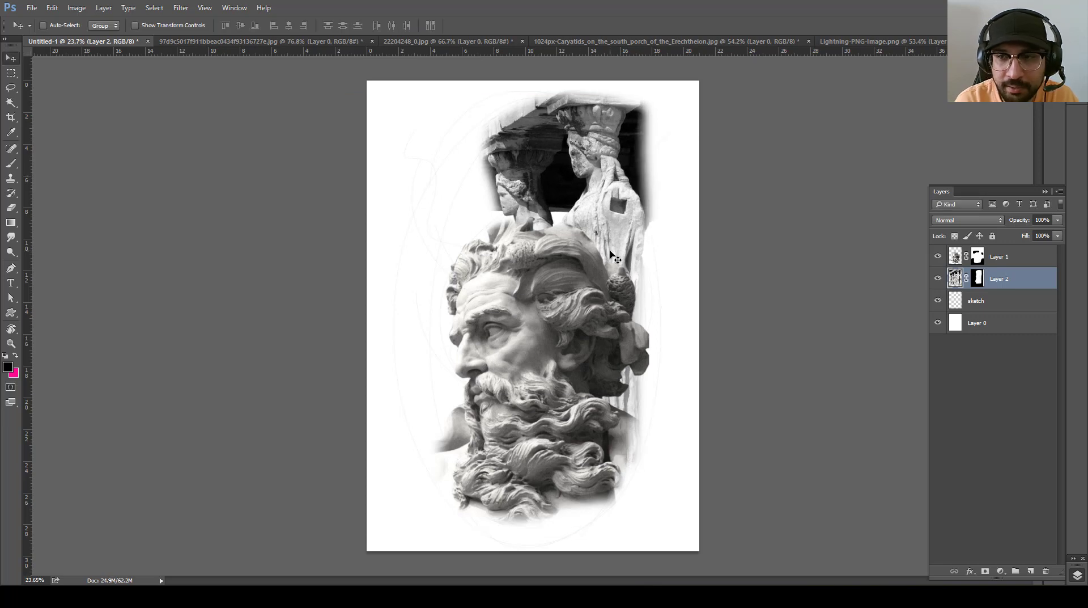
pyautogui.click(996, 252)
pyautogui.moveTo(558, 286); pyautogui.dragTo(582, 278)
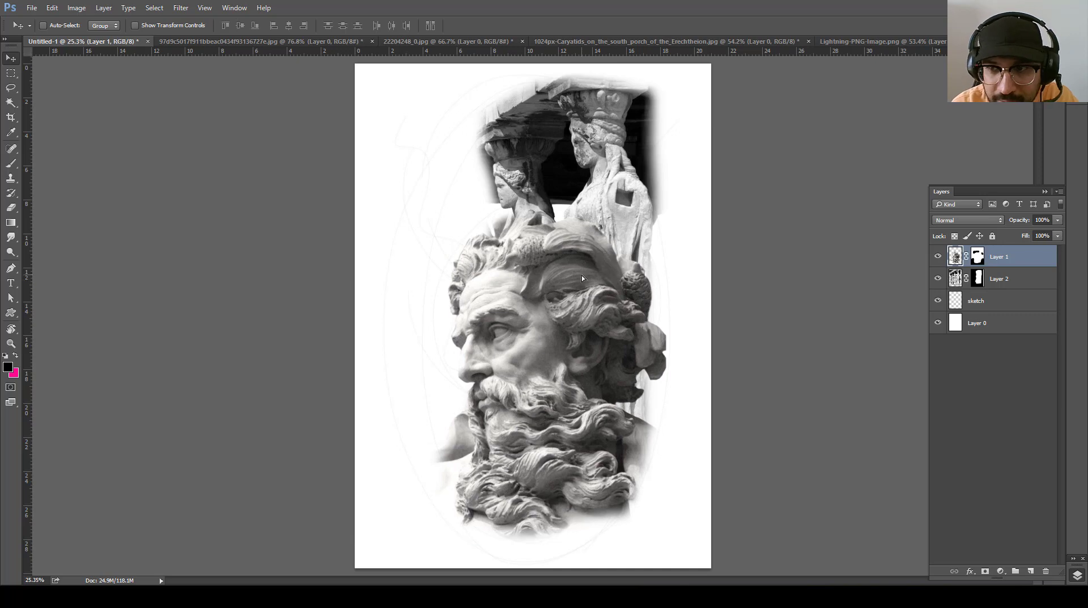
# Nudge the caryatid image left, then fade the crown of Zeus's hair on Layer 1's mask at 40%
pyautogui.click(999, 279)
pyautogui.moveTo(675, 194); pyautogui.dragTo(635, 199)
pyautogui.click(977, 256)
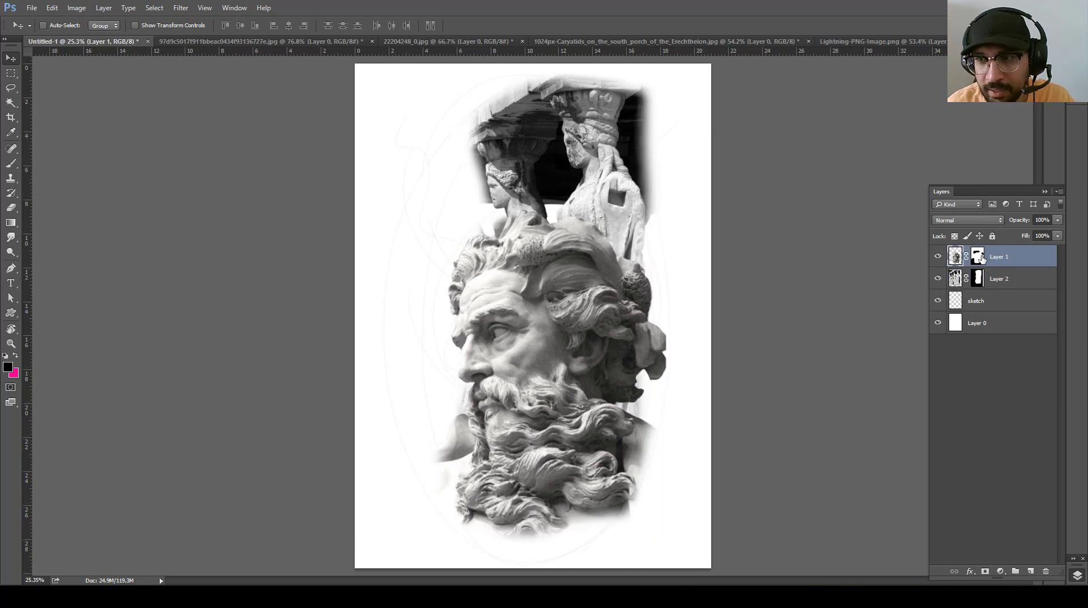
pyautogui.press('e')
pyautogui.moveTo(599, 232)
pyautogui.mouseDown()
pyautogui.moveTo(570, 209)
pyautogui.moveTo(615, 310)
pyautogui.moveTo(472, 184)
pyautogui.moveTo(599, 241)
pyautogui.moveTo(601, 227)
pyautogui.mouseUp()
pyautogui.press('4')
pyautogui.press('z')
pyautogui.keyDown('alt'); pyautogui.click(549, 328); pyautogui.keyUp('alt')
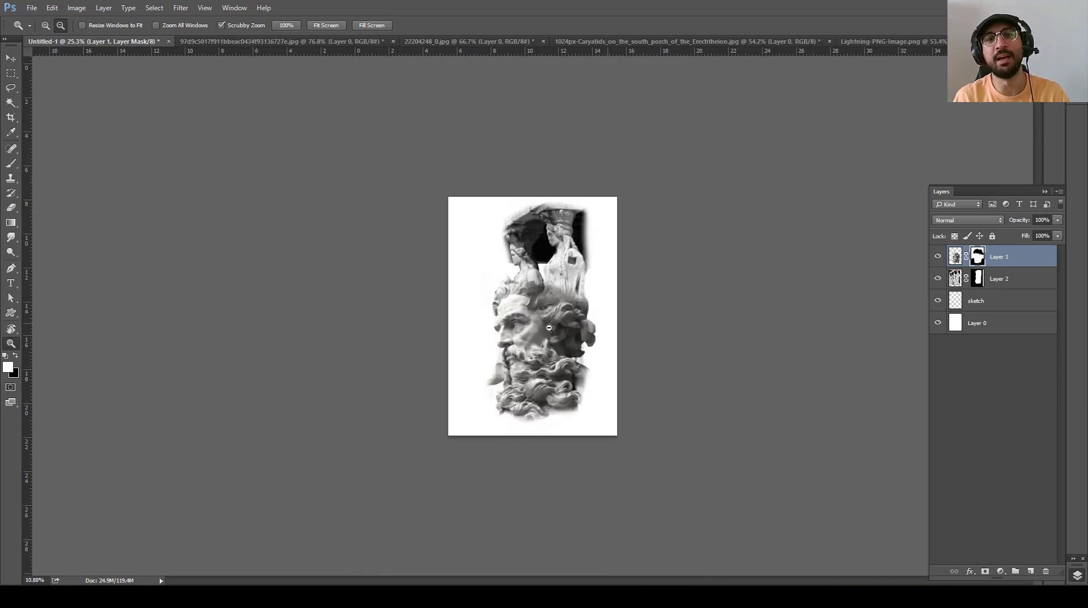
pyautogui.hotkey('ctrl', '0')
# Refine the caryatid mask at 40% with a ~224 px brush, restoring hidden caryatids above the hair
pyautogui.press('e')
pyautogui.click(977, 283)
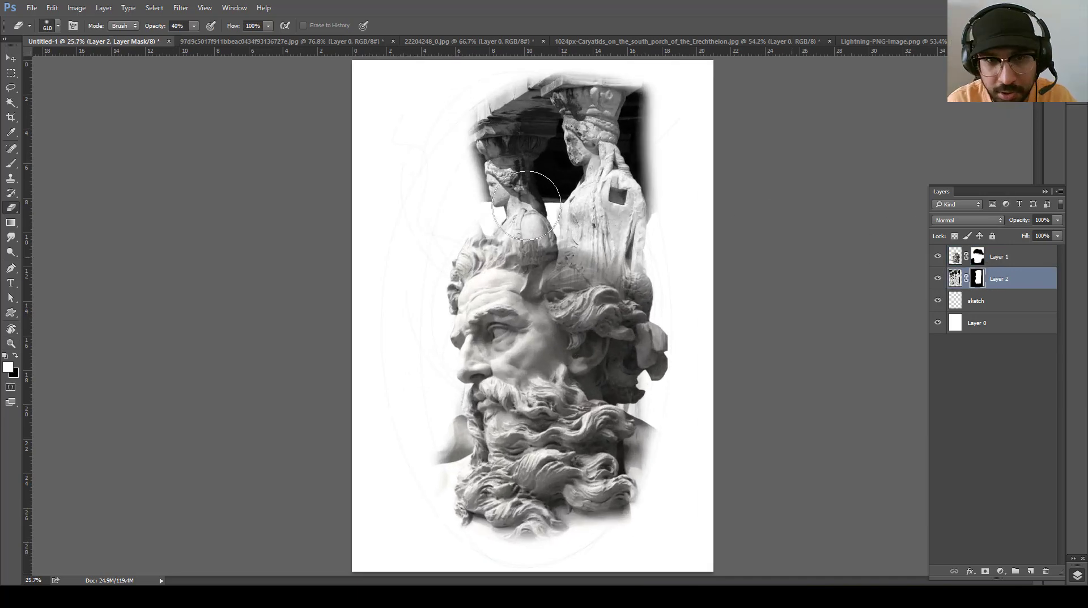
pyautogui.moveTo(485, 213)
pyautogui.mouseDown()
pyautogui.moveTo(498, 204)
pyautogui.moveTo(471, 334)
pyautogui.moveTo(486, 362)
pyautogui.moveTo(453, 386)
pyautogui.moveTo(479, 239)
pyautogui.moveTo(448, 158)
pyautogui.mouseUp()
pyautogui.hotkey('ctrl', 'z')
pyautogui.press('x')
pyautogui.press('x')
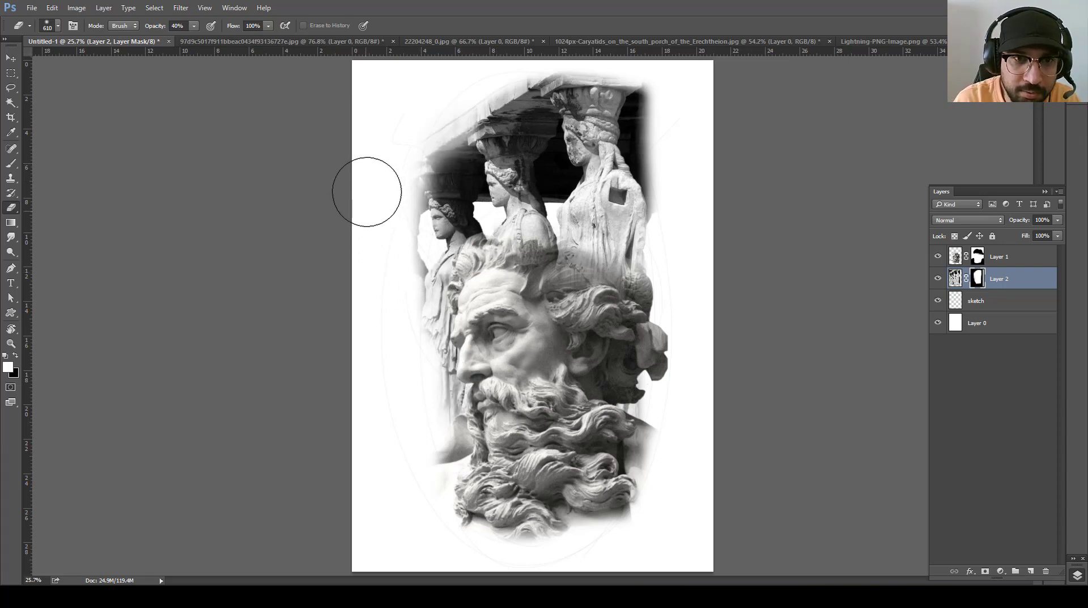
pyautogui.moveTo(412, 220); pyautogui.dragTo(399, 218)
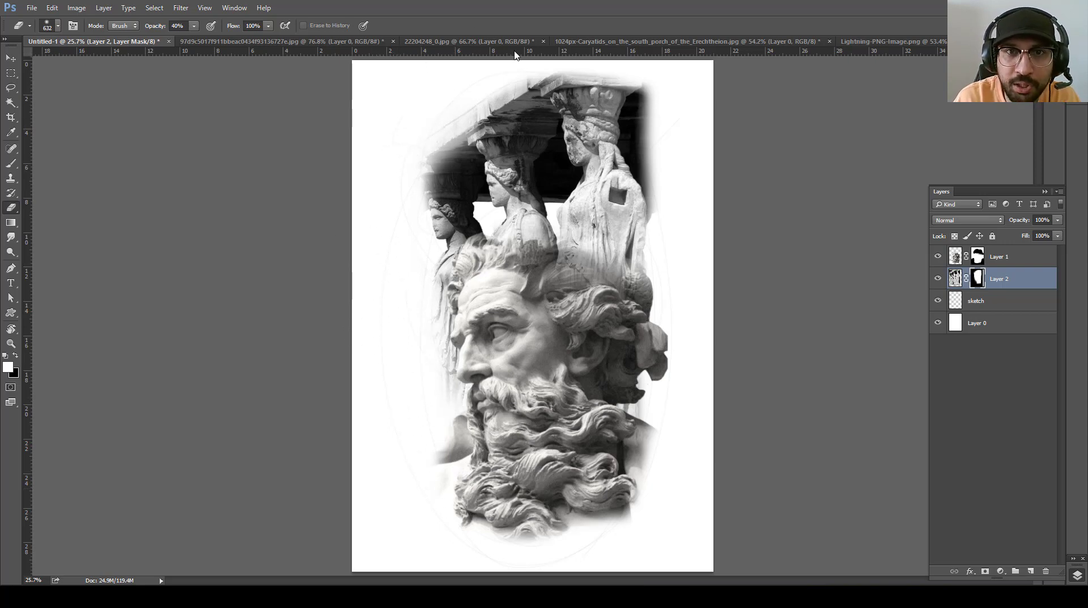
pyautogui.press('z')
pyautogui.moveTo(566, 322)
pyautogui.mouseDown()
pyautogui.moveTo(520, 321)
pyautogui.moveTo(904, 219)
pyautogui.mouseUp()
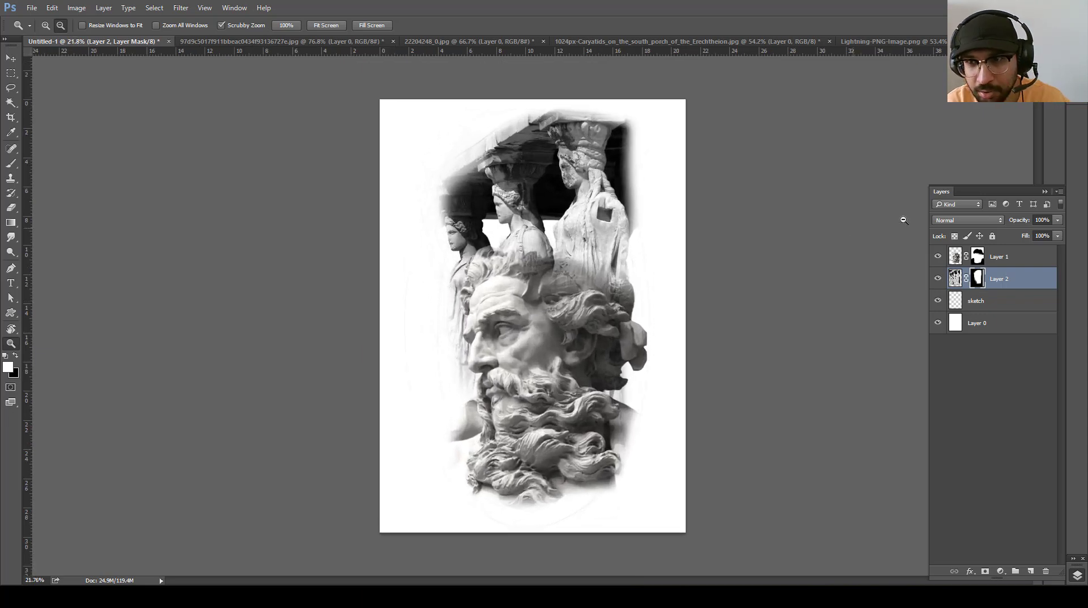
pyautogui.click(956, 260)
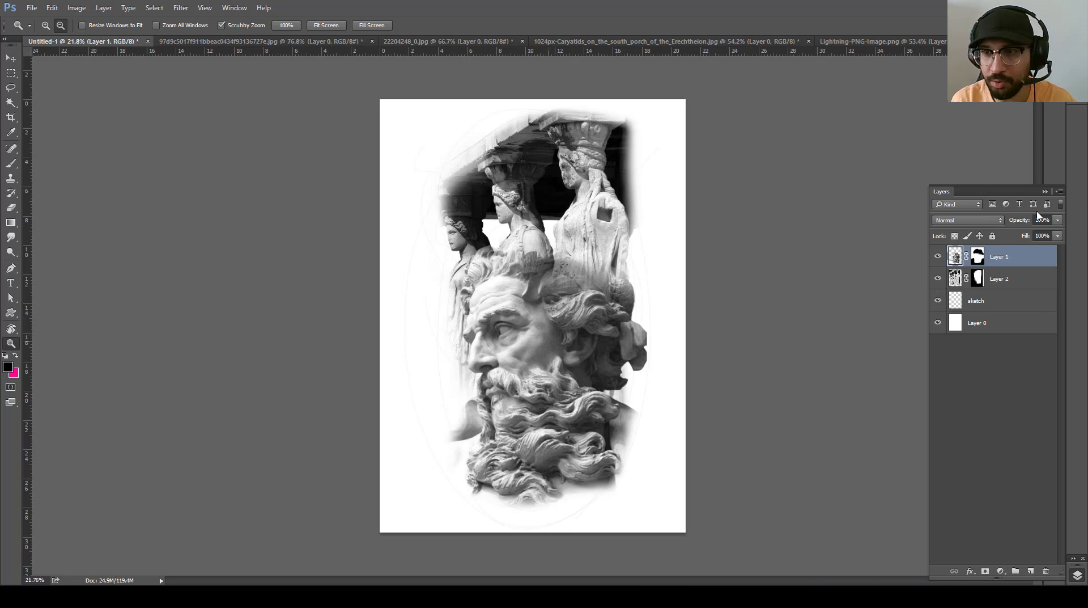
# Scale the caryatid layer (Layer 2) down to about 95%
pyautogui.click(1003, 280)
pyautogui.hotkey('ctrl', 't')
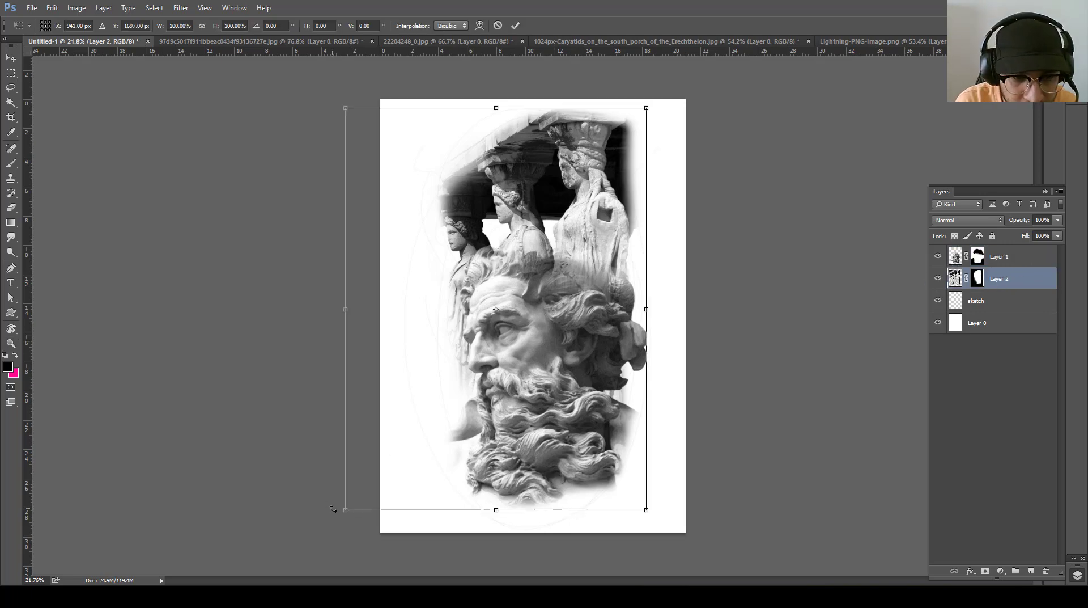
pyautogui.moveTo(349, 508)
pyautogui.mouseDown()
pyautogui.moveTo(374, 494)
pyautogui.moveTo(366, 501)
pyautogui.mouseUp()
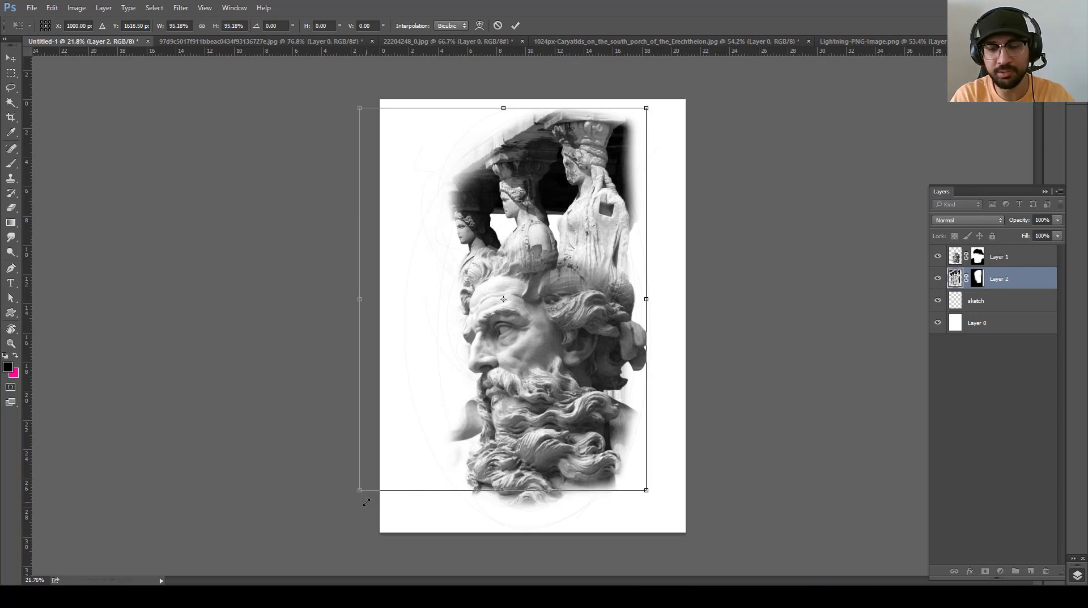
pyautogui.press('Return')
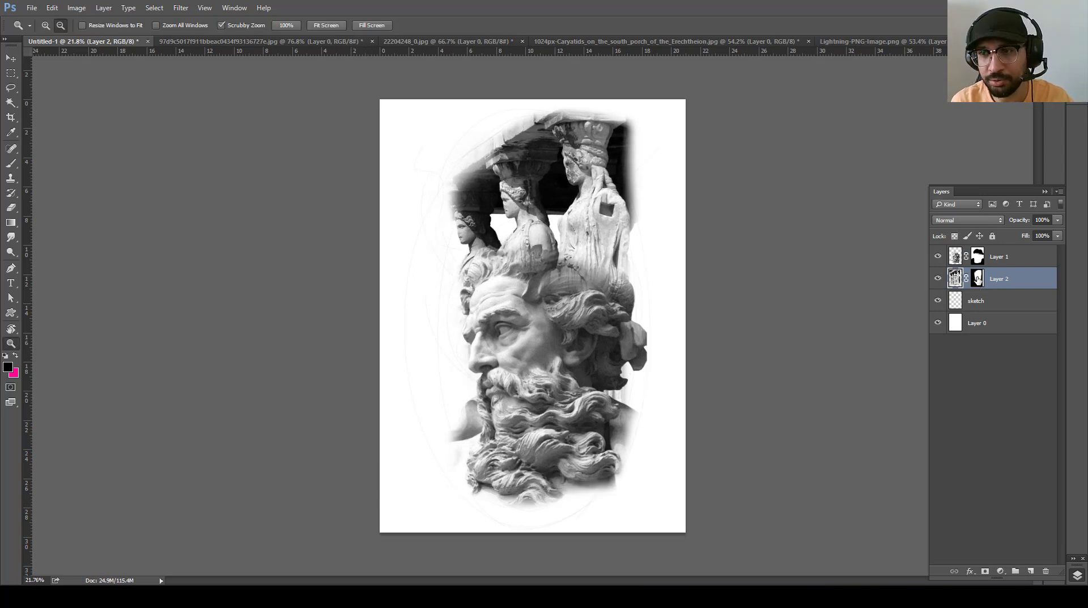
# Erase the dark roof corners on Layer 2's mask with a soft 40%, 340 px brush
pyautogui.click(977, 278)
pyautogui.press('e')
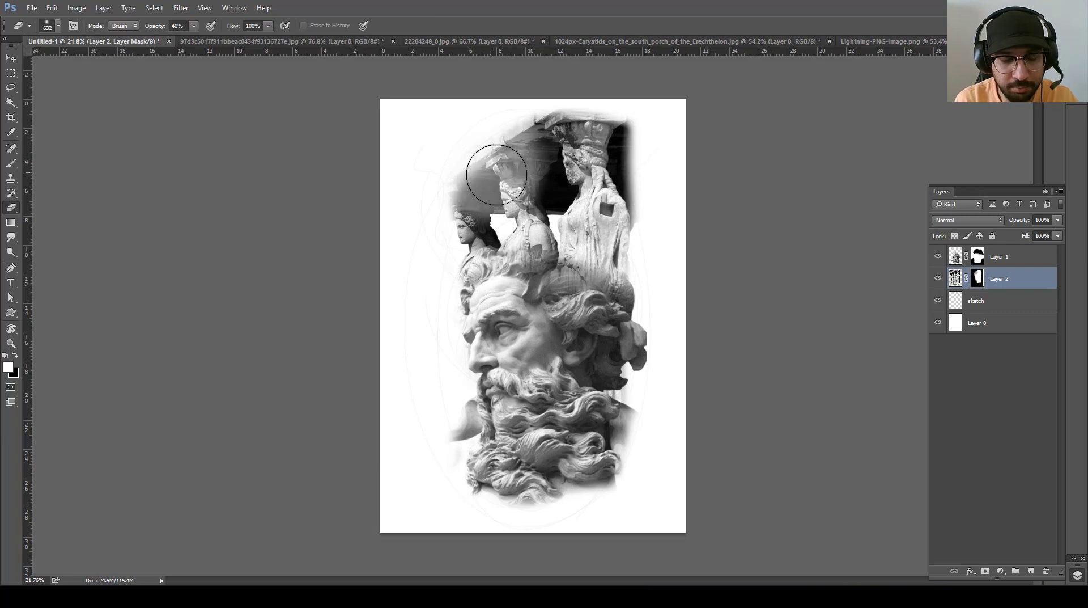
pyautogui.moveTo(494, 163); pyautogui.dragTo(499, 164)
pyautogui.moveTo(535, 159); pyautogui.dragTo(504, 177)
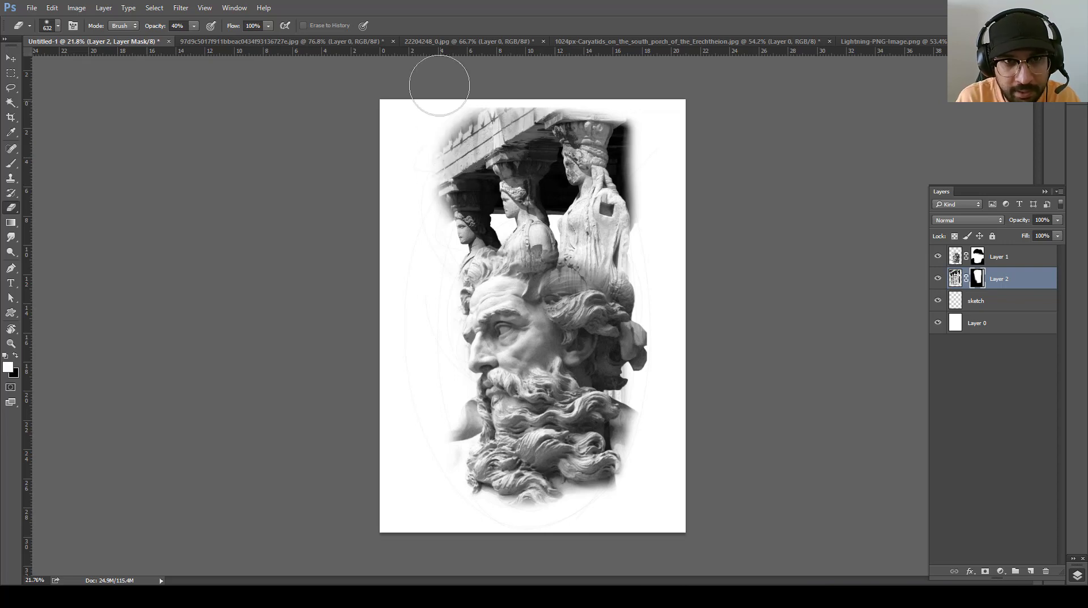
pyautogui.press('x')
pyautogui.moveTo(544, 108)
pyautogui.mouseDown()
pyautogui.moveTo(595, 84)
pyautogui.moveTo(434, 109)
pyautogui.moveTo(554, 82)
pyautogui.moveTo(539, 80)
pyautogui.mouseUp()
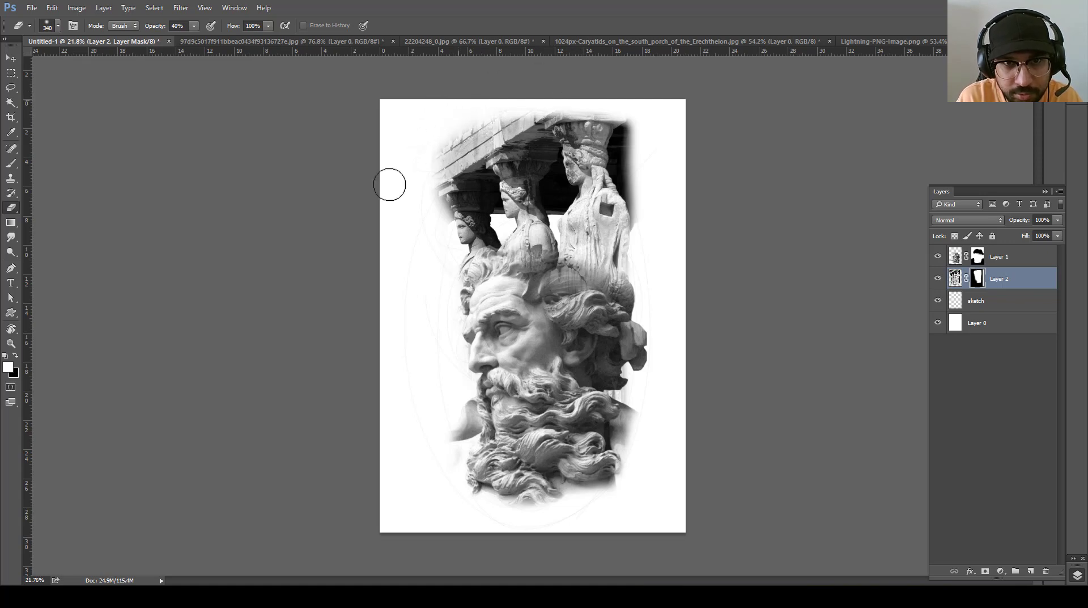
pyautogui.moveTo(656, 128)
pyautogui.mouseDown()
pyautogui.moveTo(672, 236)
pyautogui.moveTo(658, 245)
pyautogui.moveTo(633, 104)
pyautogui.mouseUp()
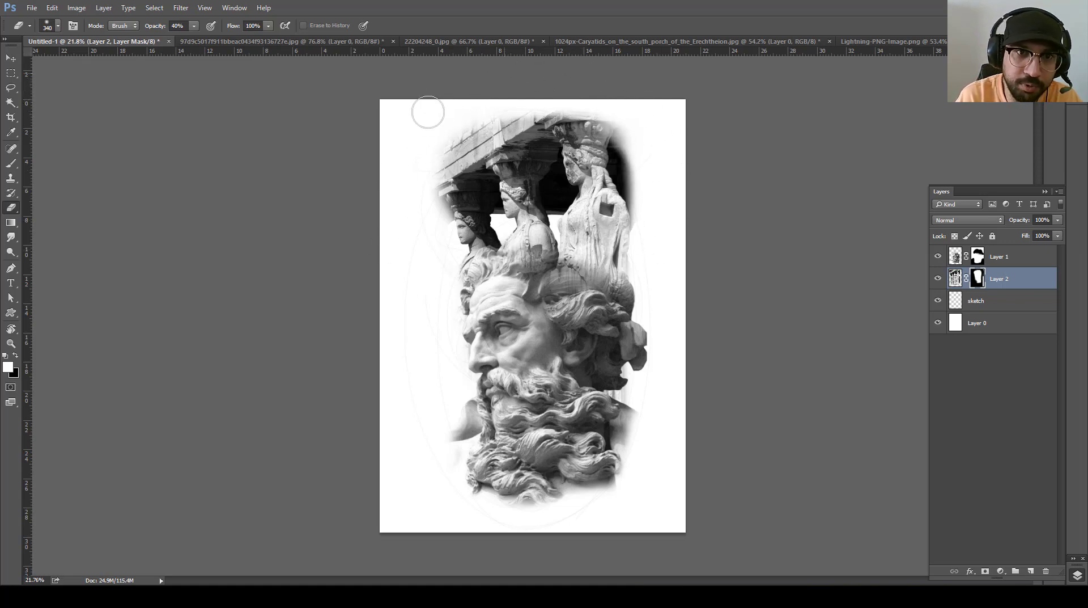
pyautogui.scroll(-5, 482, 253)
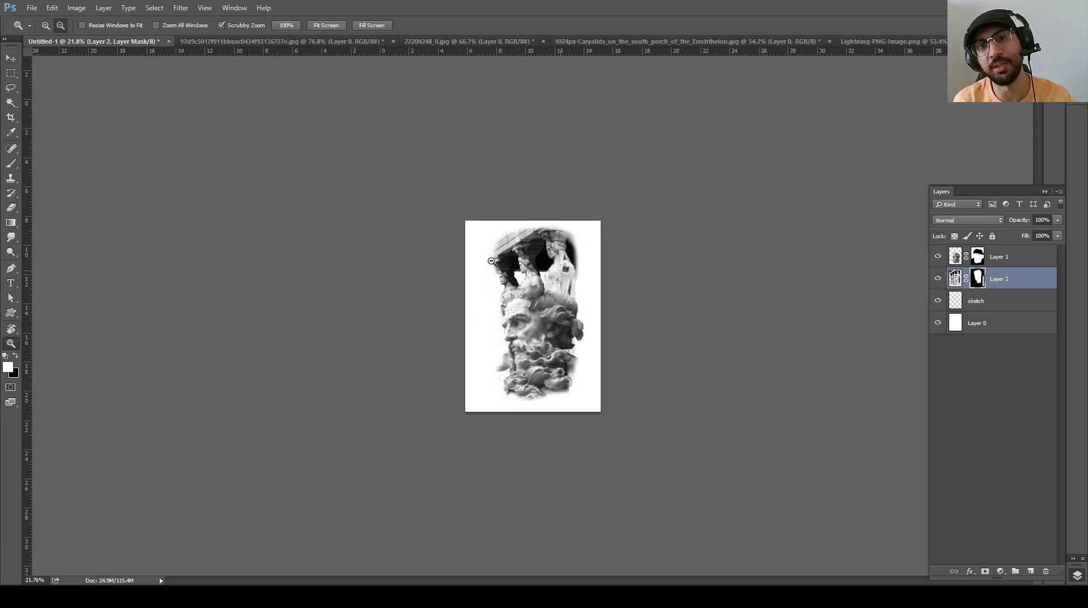
pyautogui.scroll(-1, 482, 253)
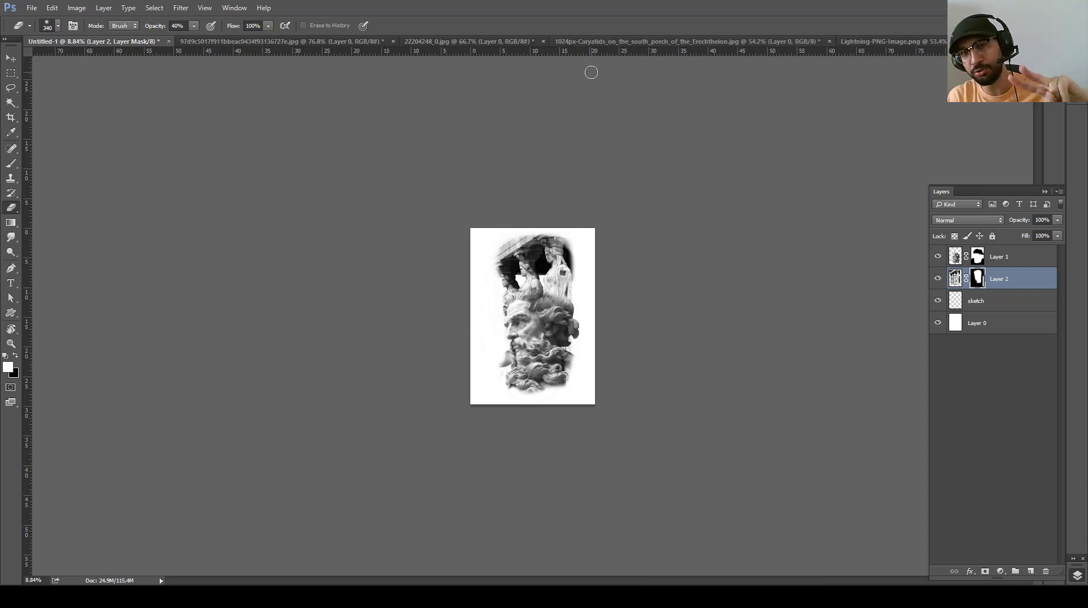
# Drag the chibi Zeus cartoon from 22204248_0.jpg into the Untitled-1 collage as Layer 3
pyautogui.click(621, 44)
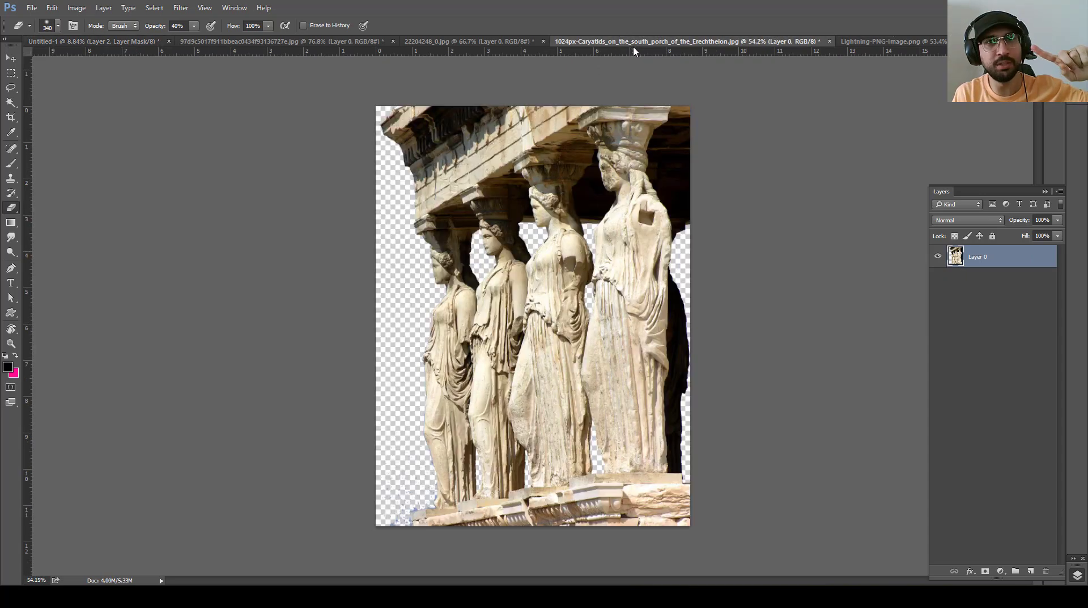
pyautogui.click(514, 43)
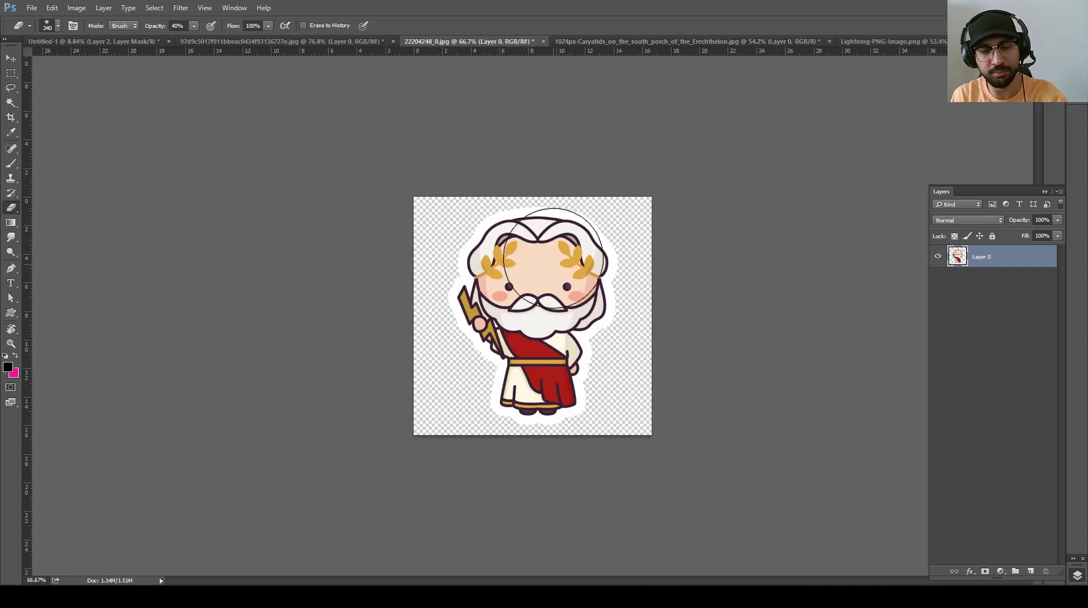
pyautogui.press('v')
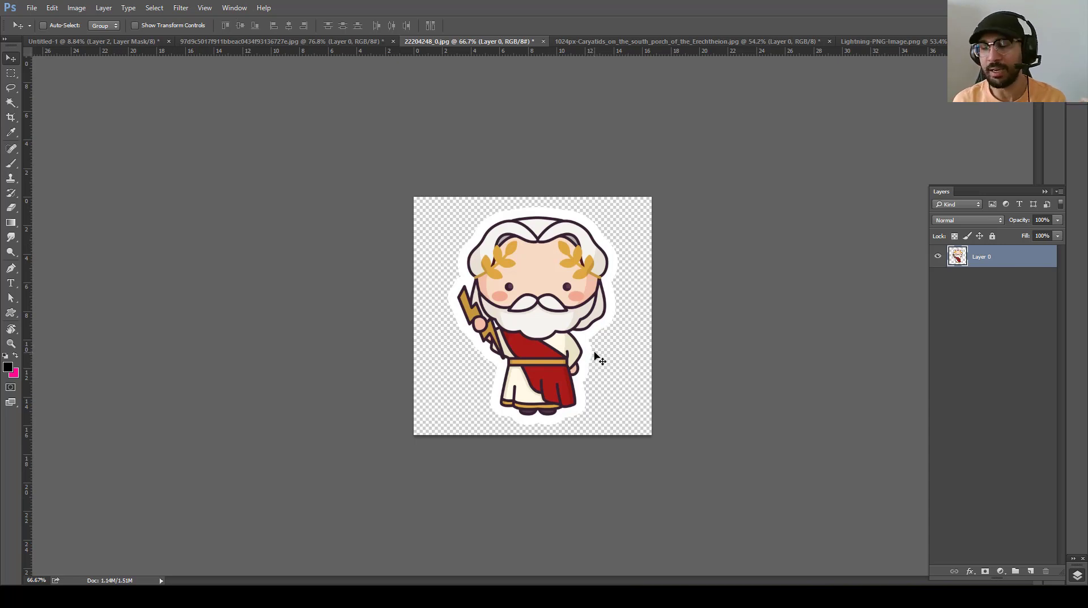
pyautogui.moveTo(598, 348); pyautogui.dragTo(231, 90)
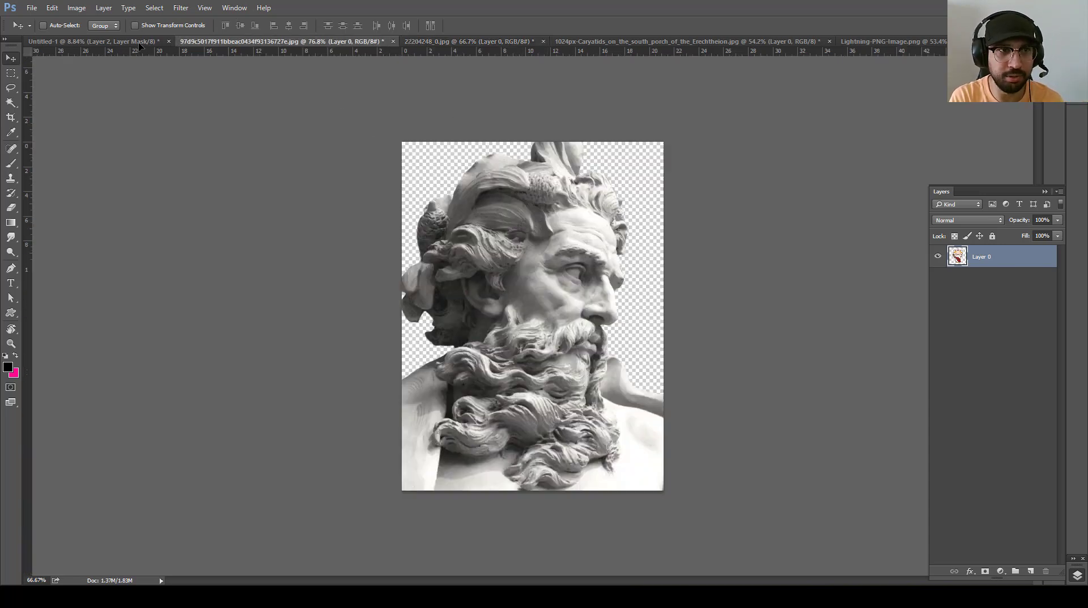
pyautogui.moveTo(202, 61)
pyautogui.mouseDown()
pyautogui.moveTo(121, 35)
pyautogui.moveTo(597, 355)
pyautogui.moveTo(501, 382)
pyautogui.mouseUp()
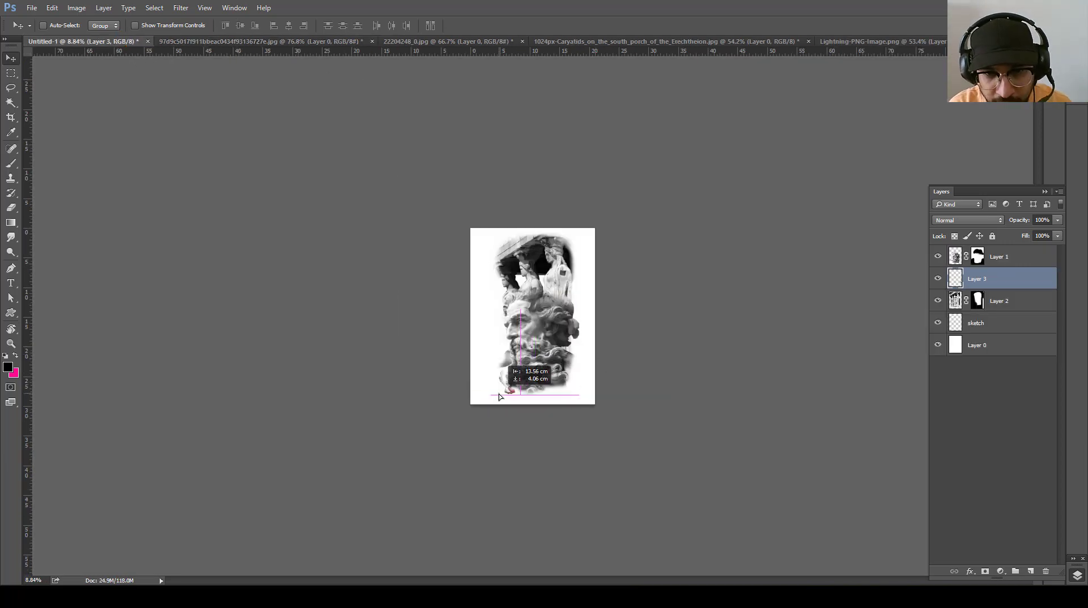
# Move Layer 3 to the top of the layer stack and enlarge the cartoon
pyautogui.moveTo(1020, 275); pyautogui.dragTo(1006, 248)
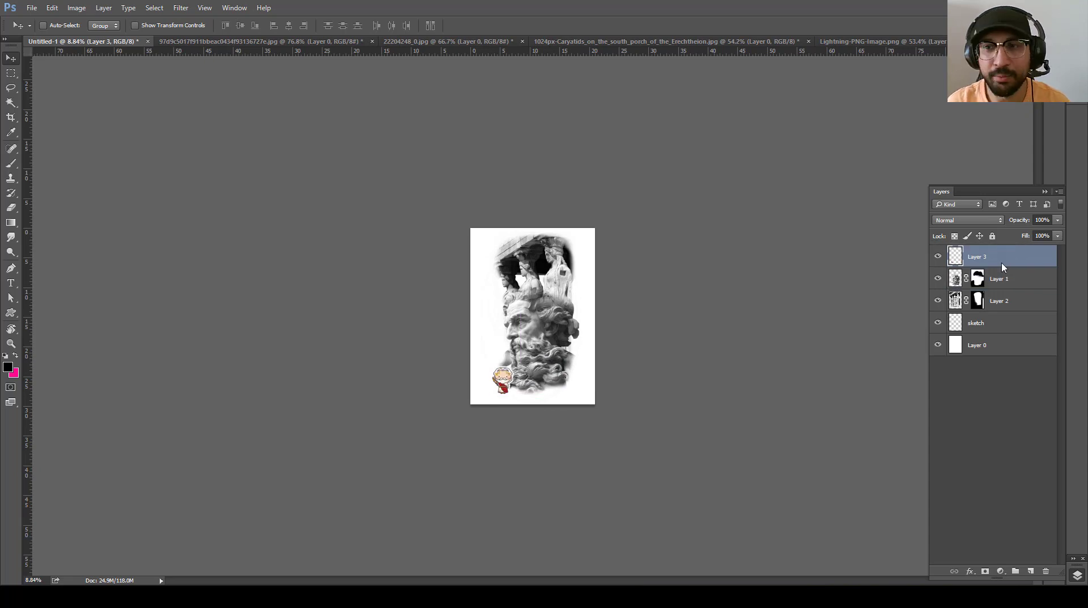
pyautogui.hotkey('ctrl', 't')
pyautogui.moveTo(513, 366)
pyautogui.mouseDown()
pyautogui.moveTo(578, 317)
pyautogui.moveTo(514, 361)
pyautogui.mouseUp()
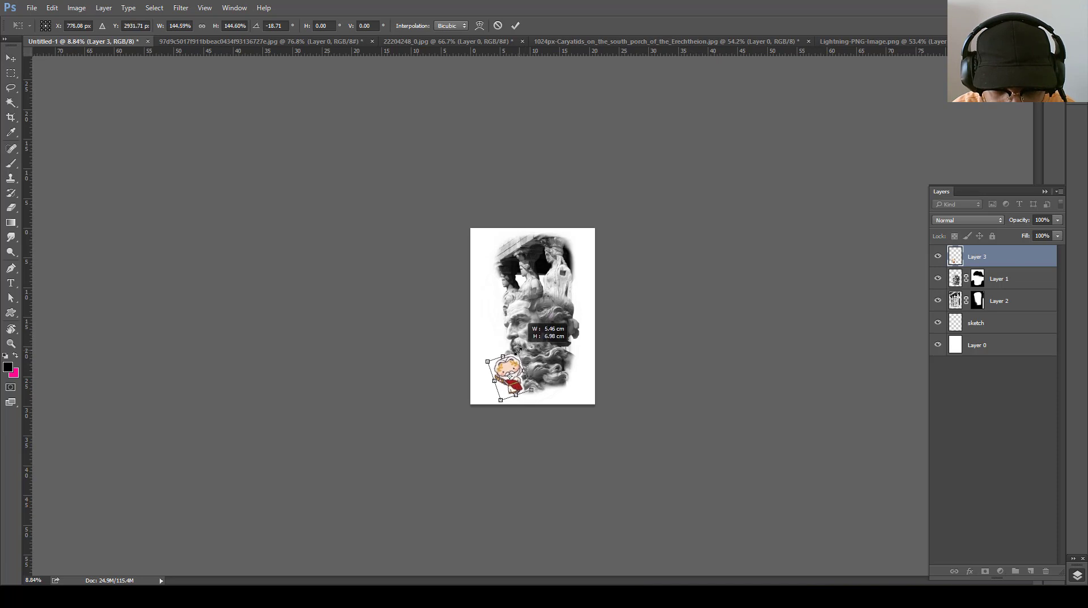
pyautogui.press('Return')
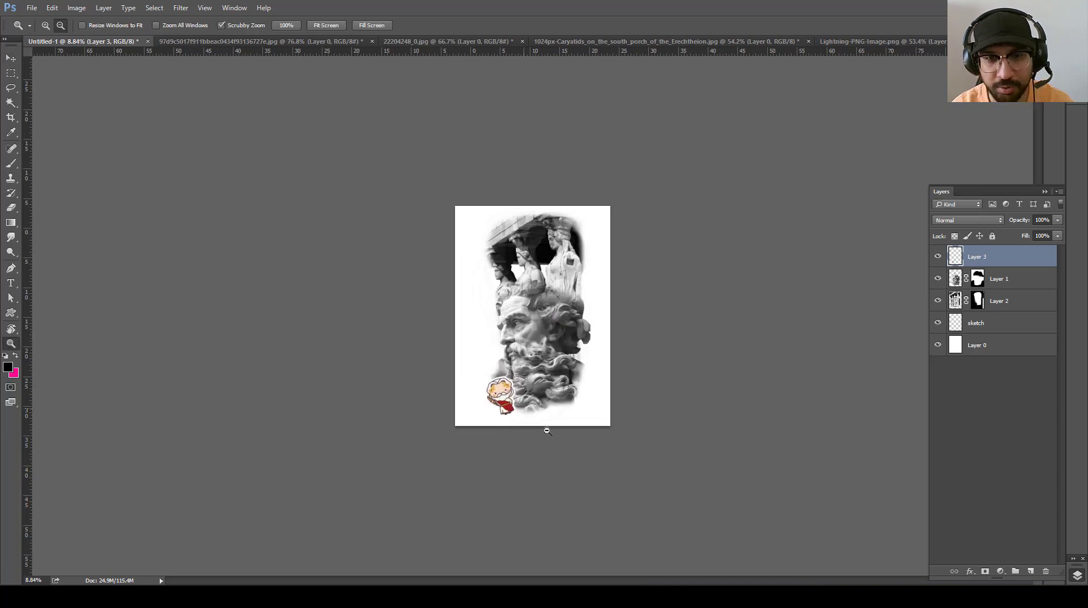
pyautogui.hotkey('ctrl', '0')
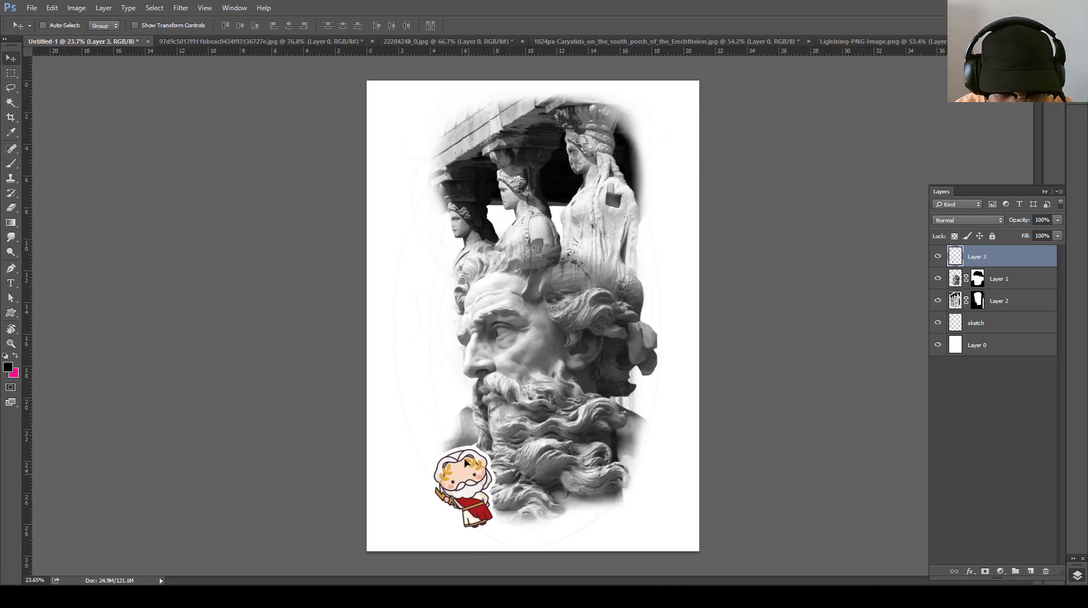
# Position the cartoon upright near the bottom right of Zeus's beard
pyautogui.moveTo(464, 477)
pyautogui.mouseDown()
pyautogui.moveTo(440, 399)
pyautogui.moveTo(450, 450)
pyautogui.moveTo(605, 463)
pyautogui.moveTo(596, 472)
pyautogui.mouseUp()
pyautogui.hotkey('ctrl', 't')
pyautogui.moveTo(657, 439)
pyautogui.mouseDown()
pyautogui.moveTo(608, 477)
pyautogui.moveTo(614, 494)
pyautogui.mouseUp()
pyautogui.press('Escape')
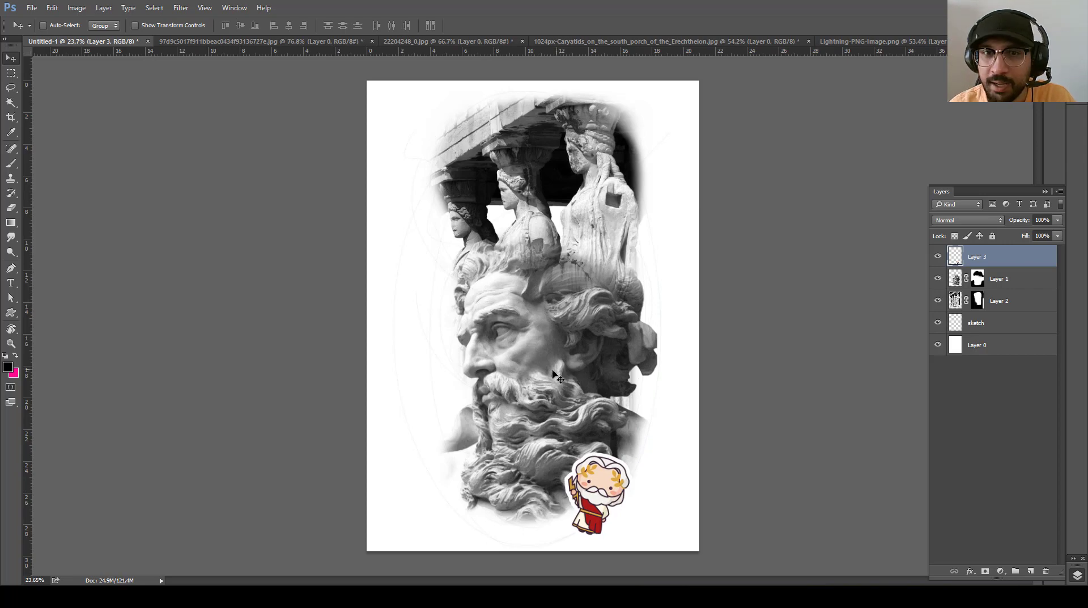
pyautogui.press('f')
pyautogui.scroll(1, 556, 374)
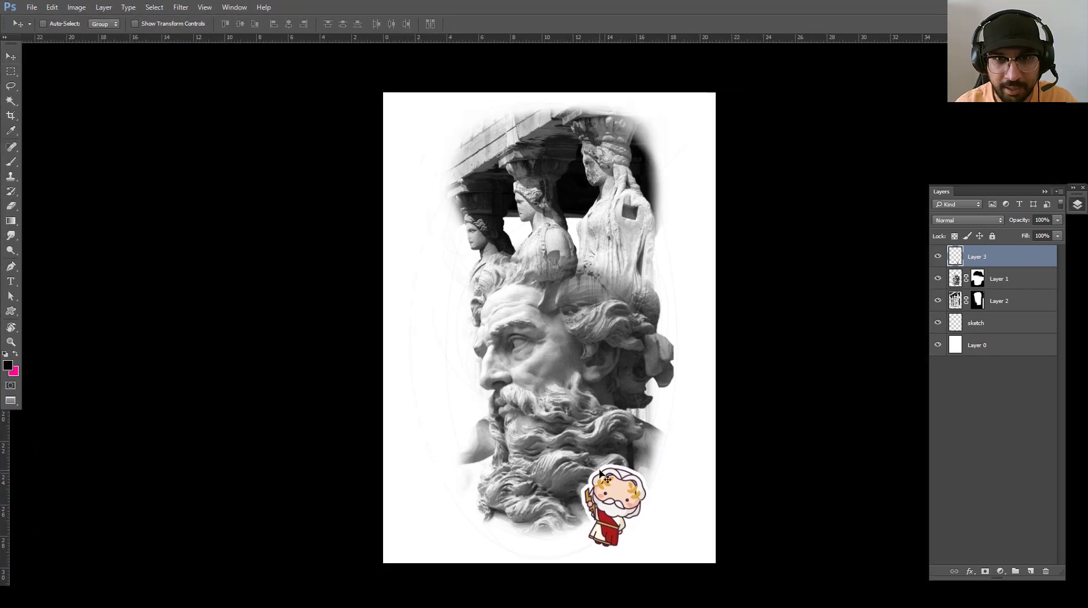
# Nudge the chibi sticker up and left, then try it at the page's lower left
pyautogui.press('z')
pyautogui.press('v')
pyautogui.moveTo(589, 428); pyautogui.dragTo(530, 411)
pyautogui.moveTo(569, 504); pyautogui.dragTo(559, 467)
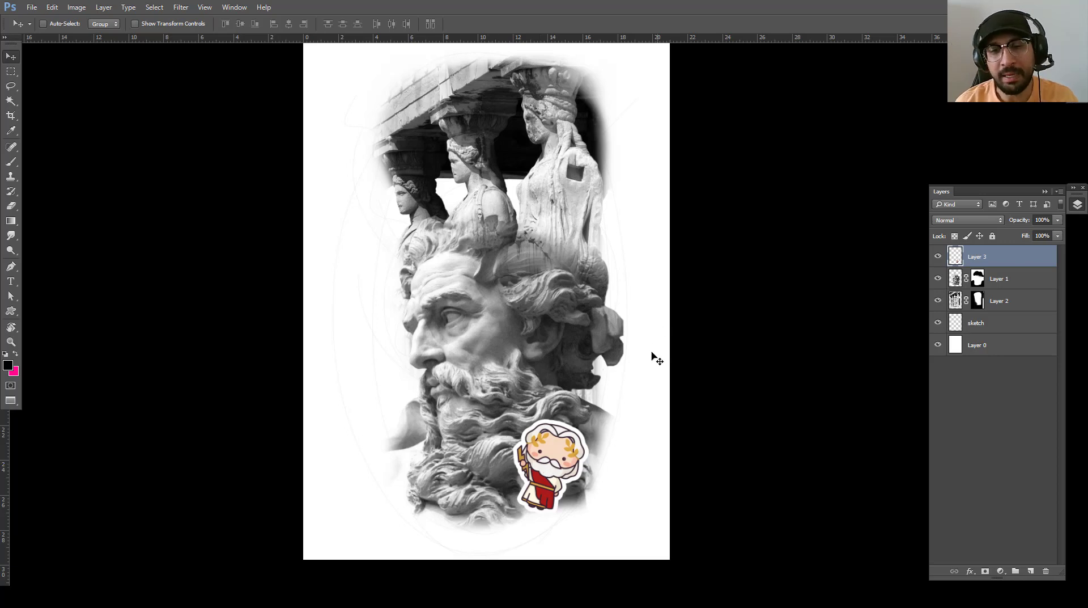
pyautogui.moveTo(563, 462)
pyautogui.mouseDown()
pyautogui.moveTo(428, 425)
pyautogui.moveTo(434, 476)
pyautogui.mouseUp()
# Experiment with tilting the sticker, then set it upright over the beard
pyautogui.hotkey('ctrl', 't')
pyautogui.moveTo(499, 363)
pyautogui.mouseDown()
pyautogui.moveTo(463, 354)
pyautogui.moveTo(484, 379)
pyautogui.mouseUp()
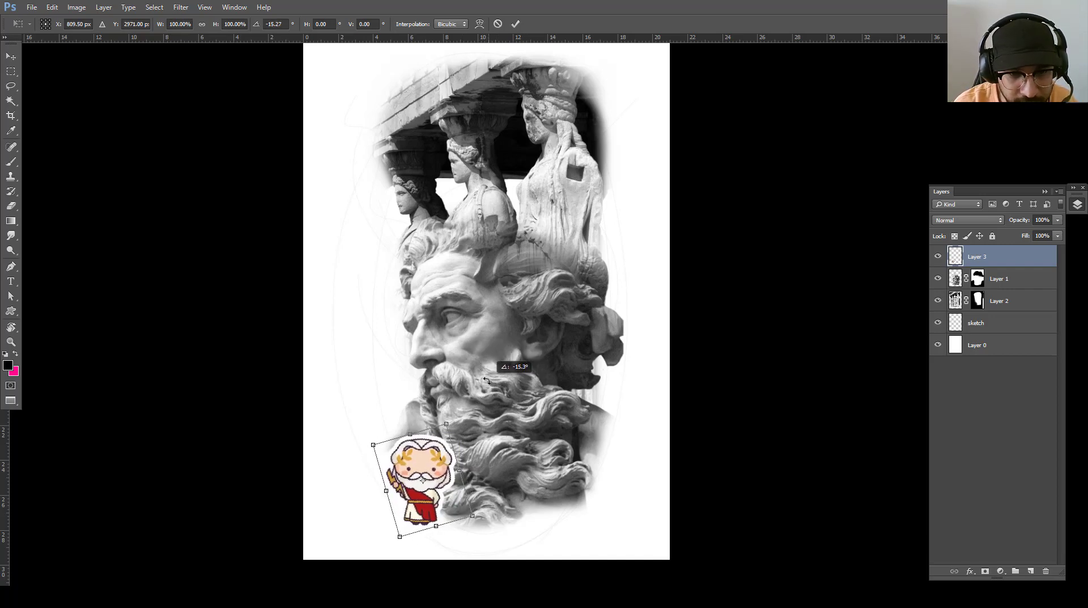
pyautogui.moveTo(436, 472); pyautogui.dragTo(541, 472)
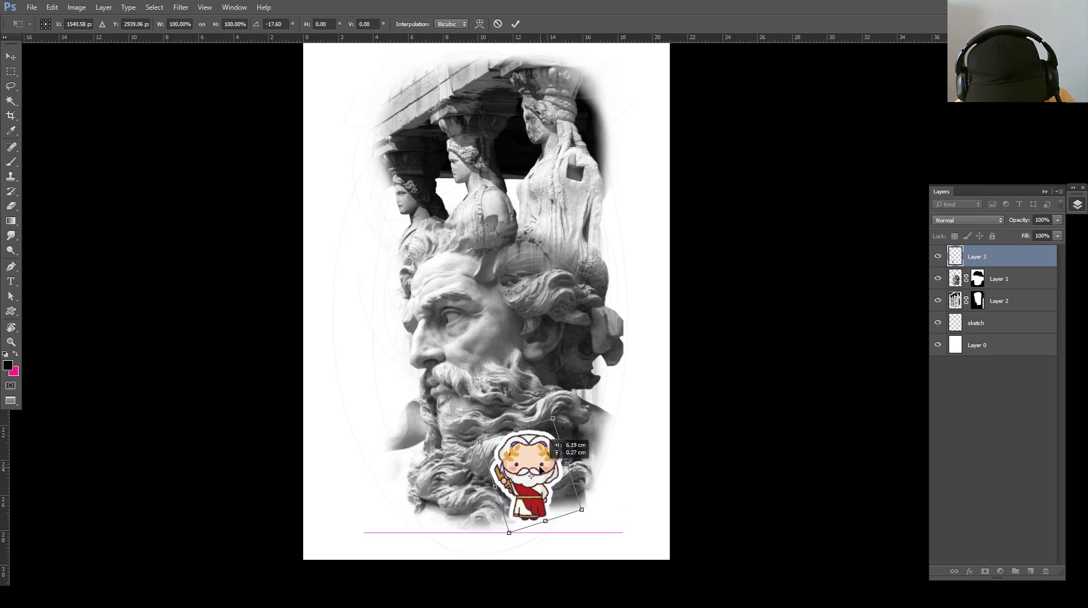
pyautogui.moveTo(574, 414); pyautogui.dragTo(592, 431)
pyautogui.moveTo(539, 461)
pyautogui.mouseDown()
pyautogui.moveTo(558, 449)
pyautogui.moveTo(399, 482)
pyautogui.mouseUp()
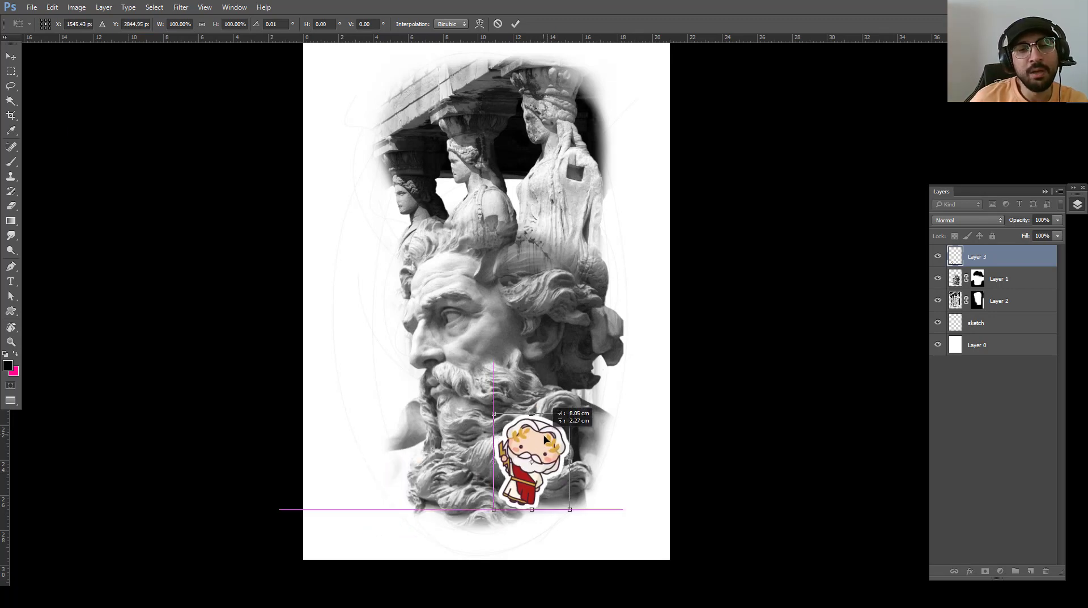
pyautogui.moveTo(406, 479)
pyautogui.mouseDown()
pyautogui.moveTo(553, 445)
pyautogui.moveTo(554, 469)
pyautogui.mouseUp()
pyautogui.press('Return')
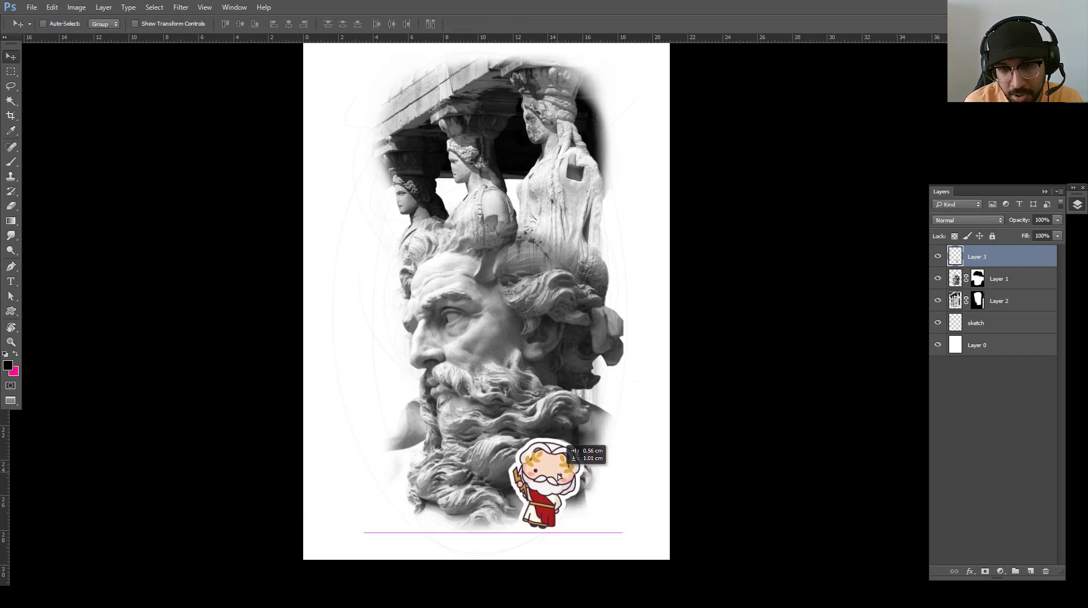
# Enlarge the sticker to about 111% and nudge it onto the beard's lower right edge
pyautogui.moveTo(554, 468); pyautogui.dragTo(560, 470)
pyautogui.hotkey('ctrl', 't')
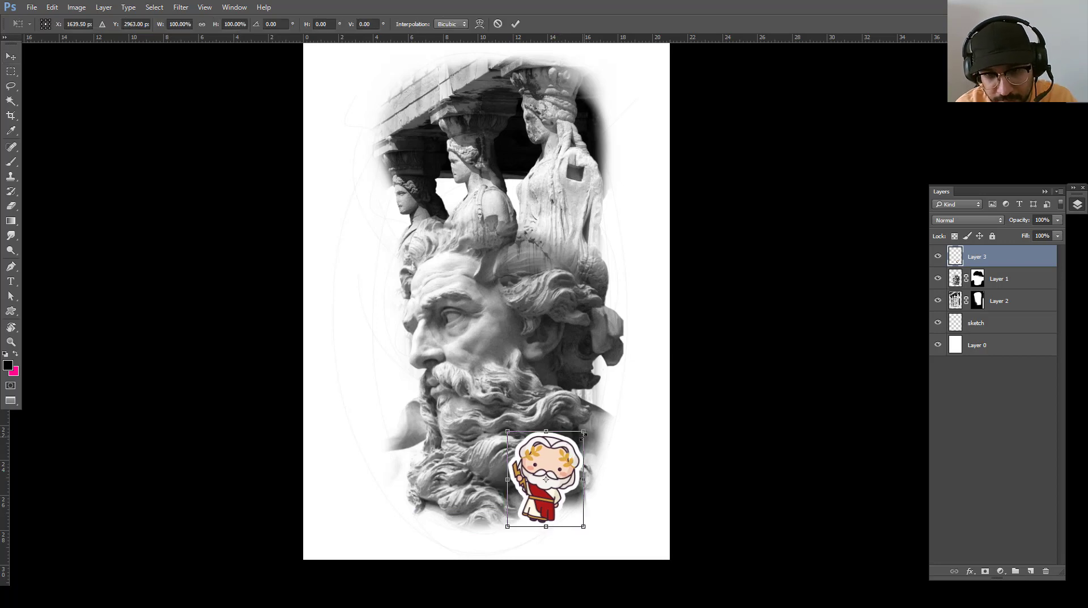
pyautogui.moveTo(583, 431); pyautogui.dragTo(590, 423)
pyautogui.press('Return')
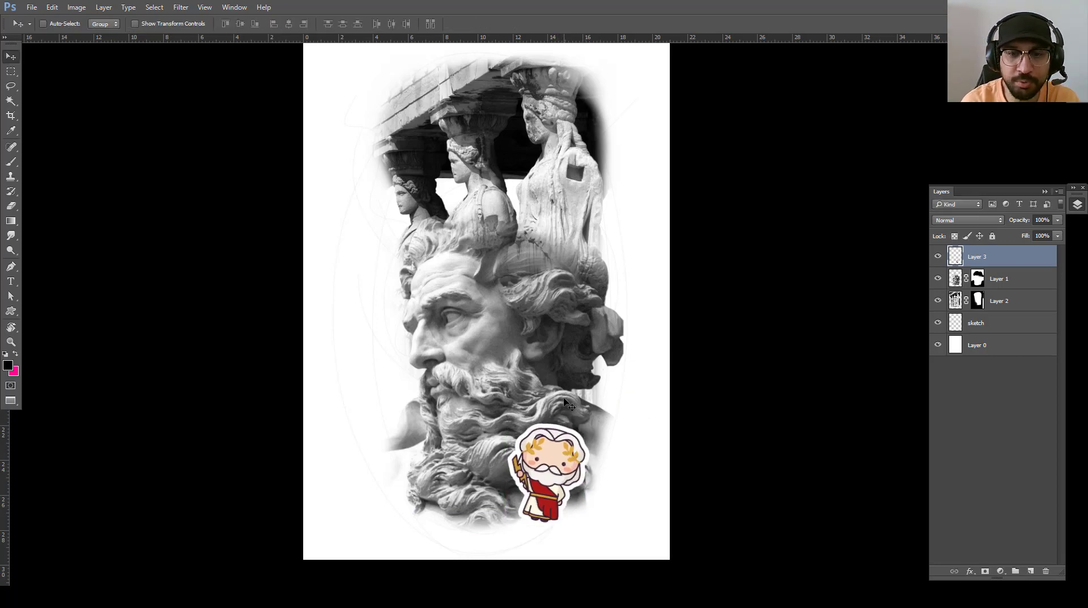
pyautogui.hotkey('ctrl', 't')
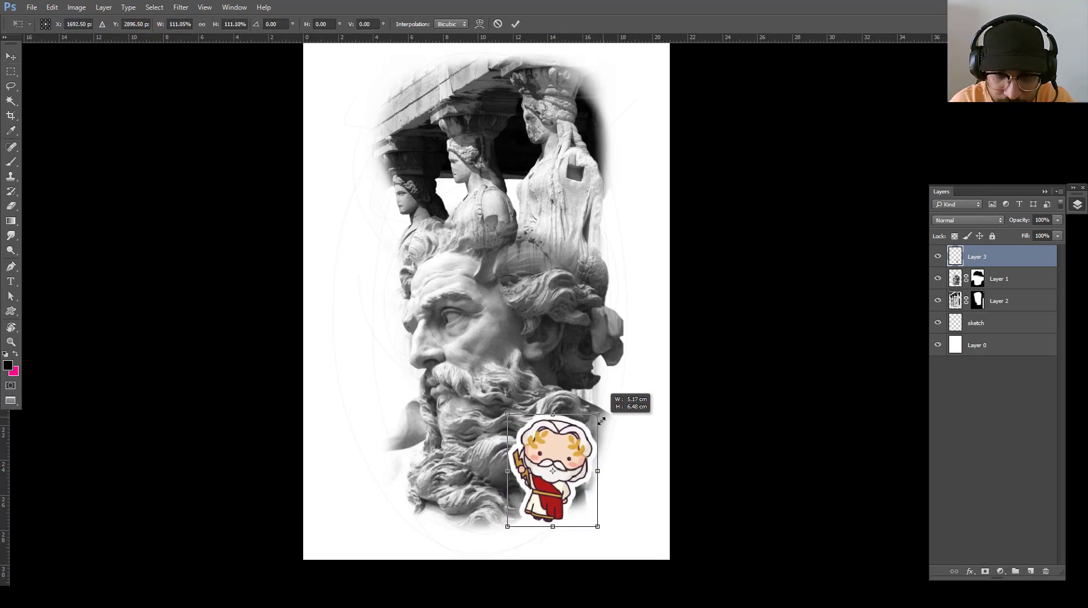
pyautogui.moveTo(589, 427); pyautogui.dragTo(596, 418)
pyautogui.press('Return')
pyautogui.moveTo(567, 469); pyautogui.dragTo(572, 474)
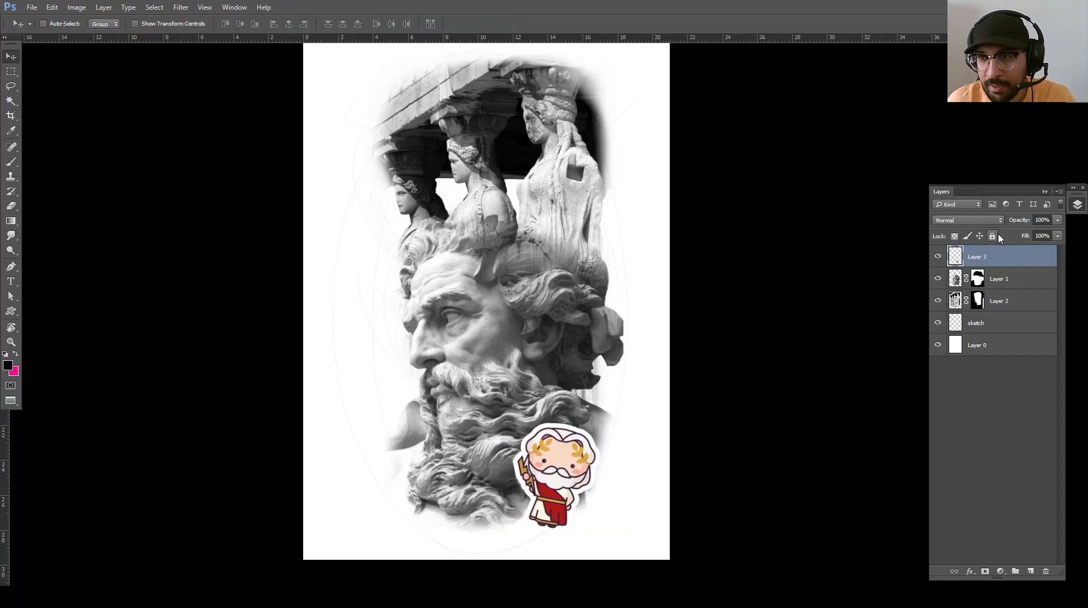
# Add a Drop Shadow with size 38 px to the Layer 3 sticker
pyautogui.doubleClick(1013, 258)
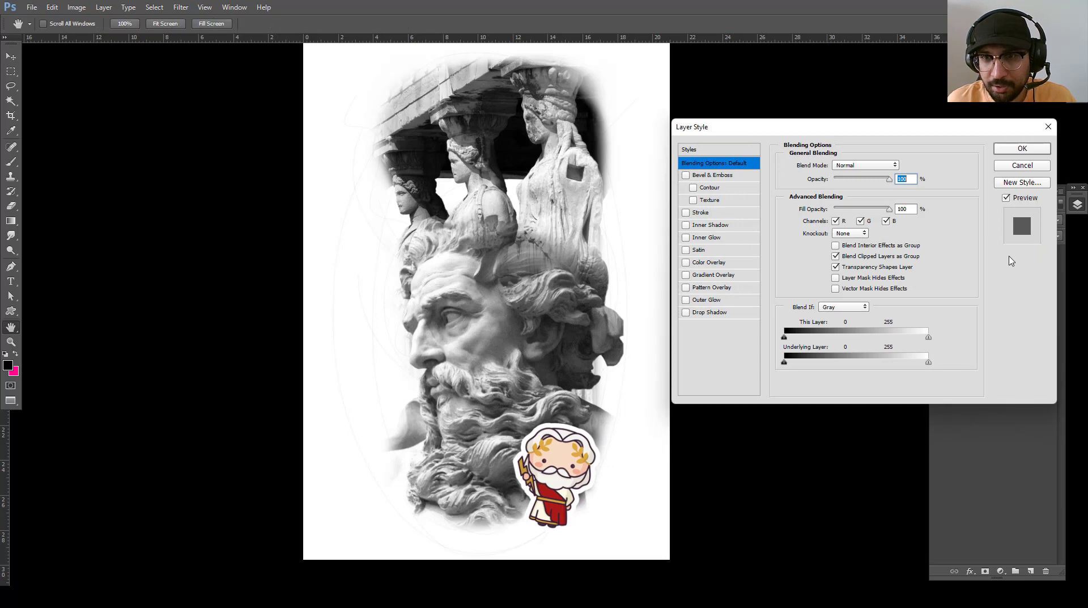
pyautogui.click(712, 313)
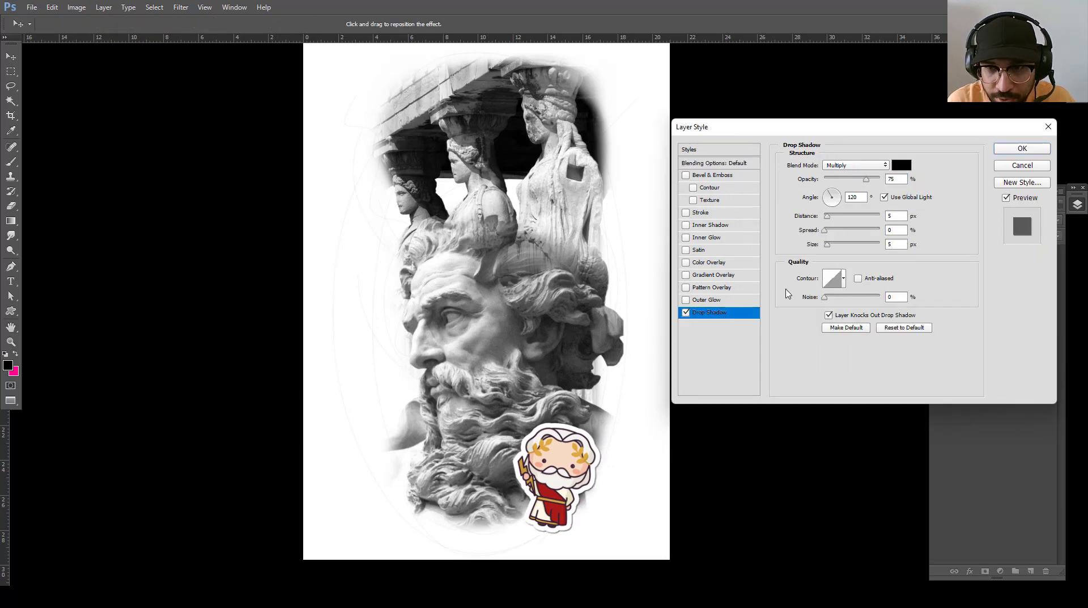
pyautogui.moveTo(829, 248); pyautogui.dragTo(837, 254)
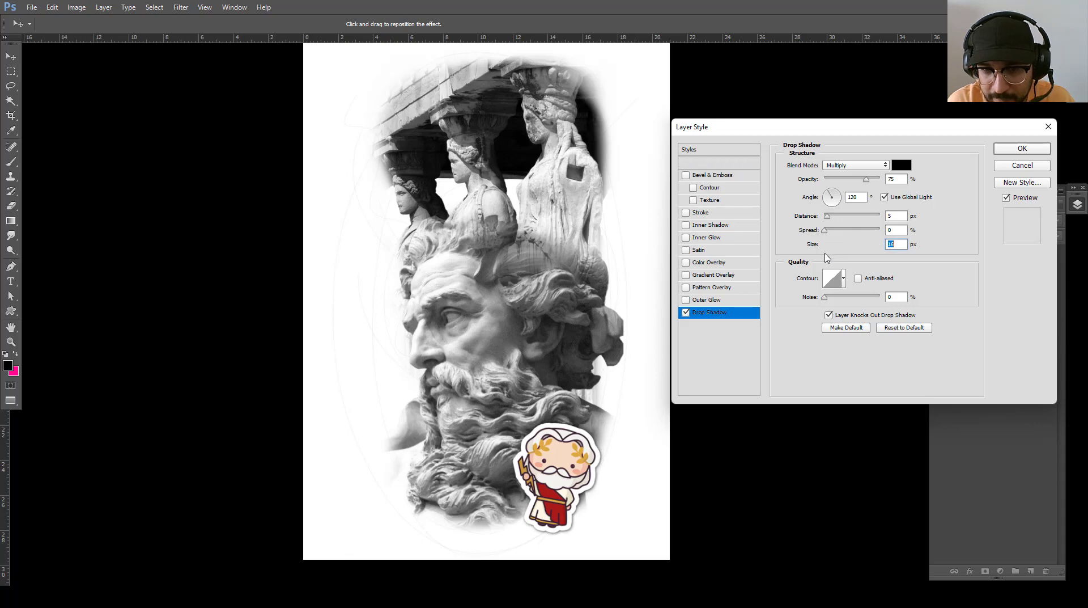
pyautogui.click(1020, 149)
# Zoom in to inspect the sticker's shadow, then zoom back out to the whole page
pyautogui.press('z')
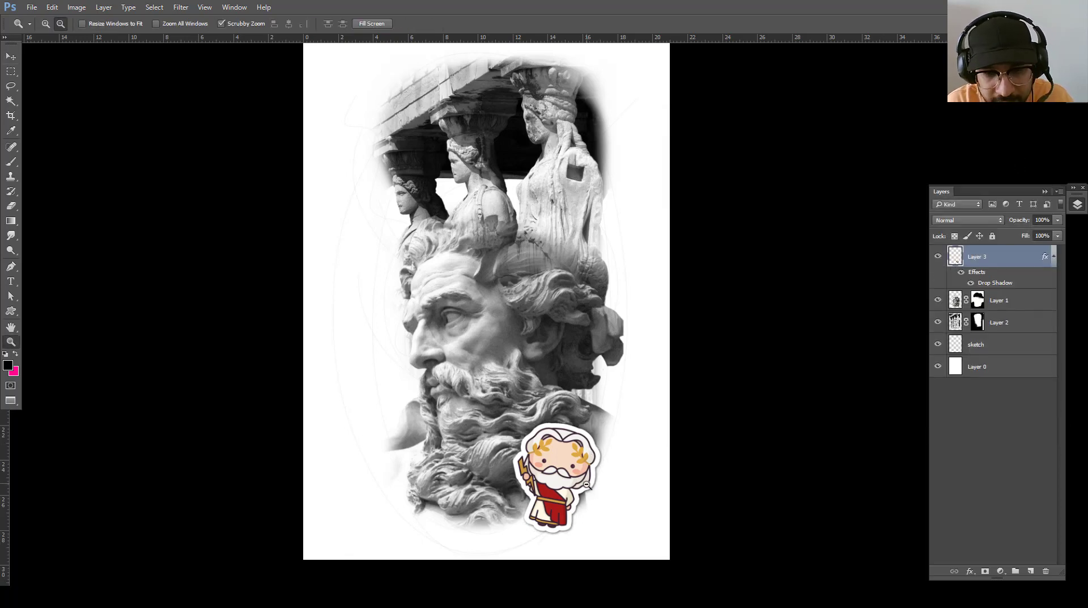
pyautogui.click(639, 556)
pyautogui.click(627, 513)
pyautogui.moveTo(627, 513); pyautogui.dragTo(639, 352)
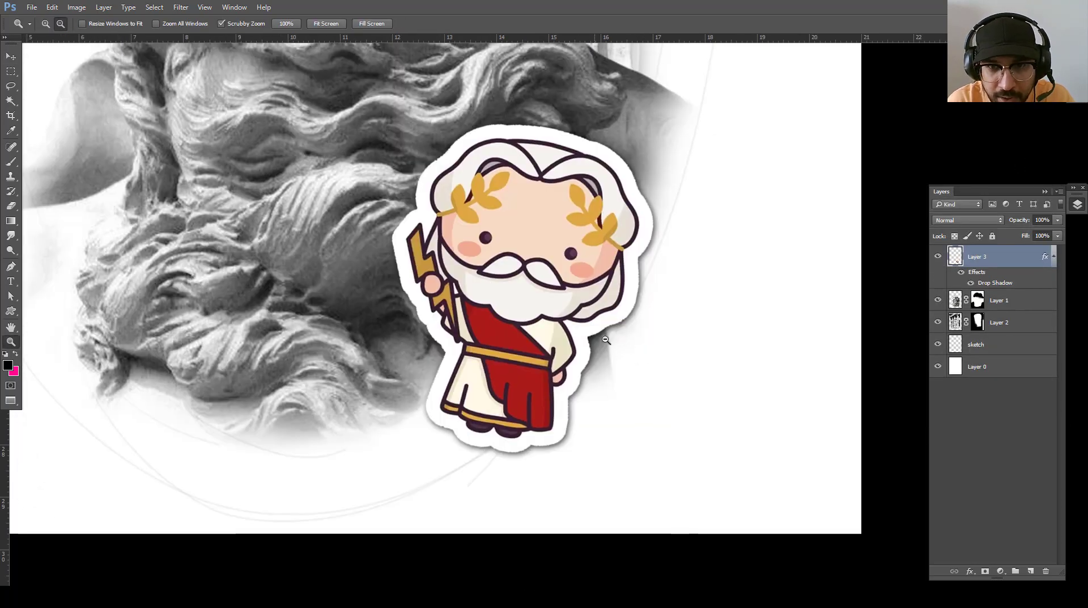
pyautogui.keyDown('alt'); pyautogui.click(562, 284); pyautogui.keyUp('alt')
pyautogui.keyDown('alt'); pyautogui.click(492, 335); pyautogui.keyUp('alt')
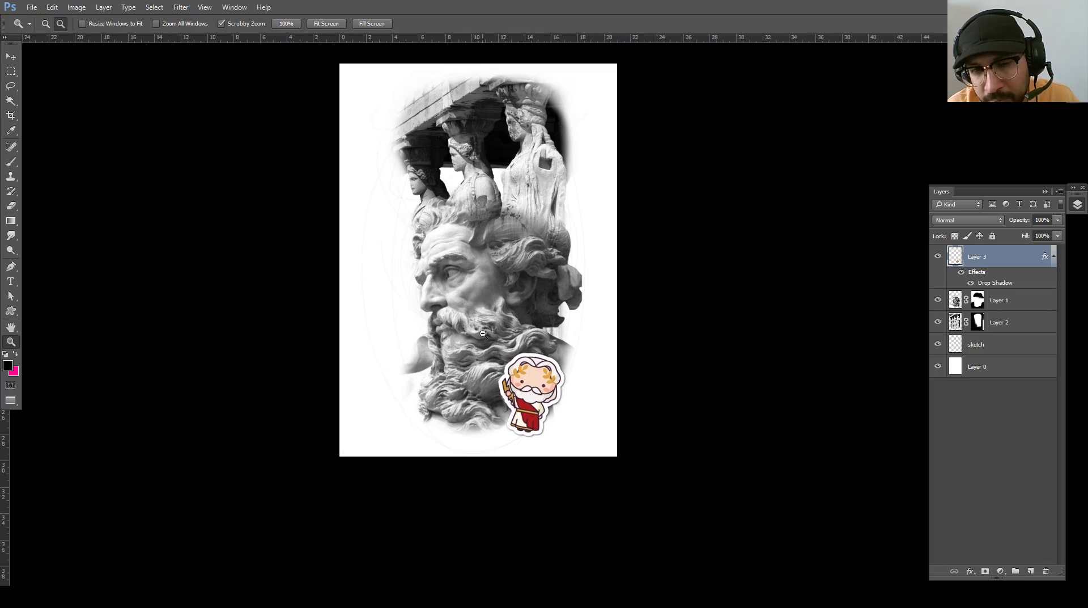
pyautogui.moveTo(472, 305); pyautogui.dragTo(506, 345)
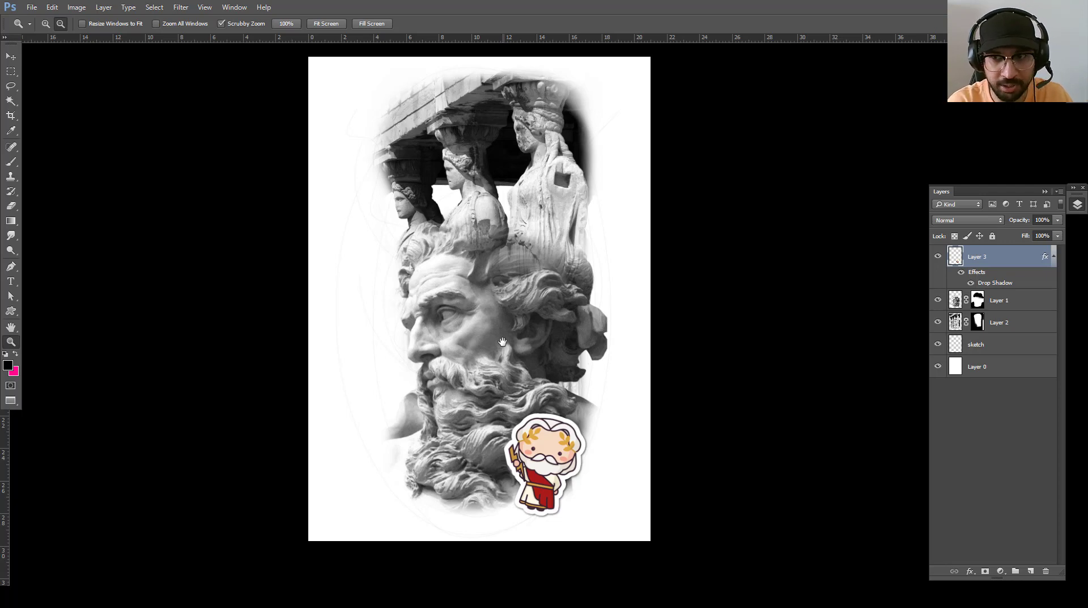
# Add a new empty Layer 4 and try a test brush stroke beside the face
pyautogui.click(1026, 569)
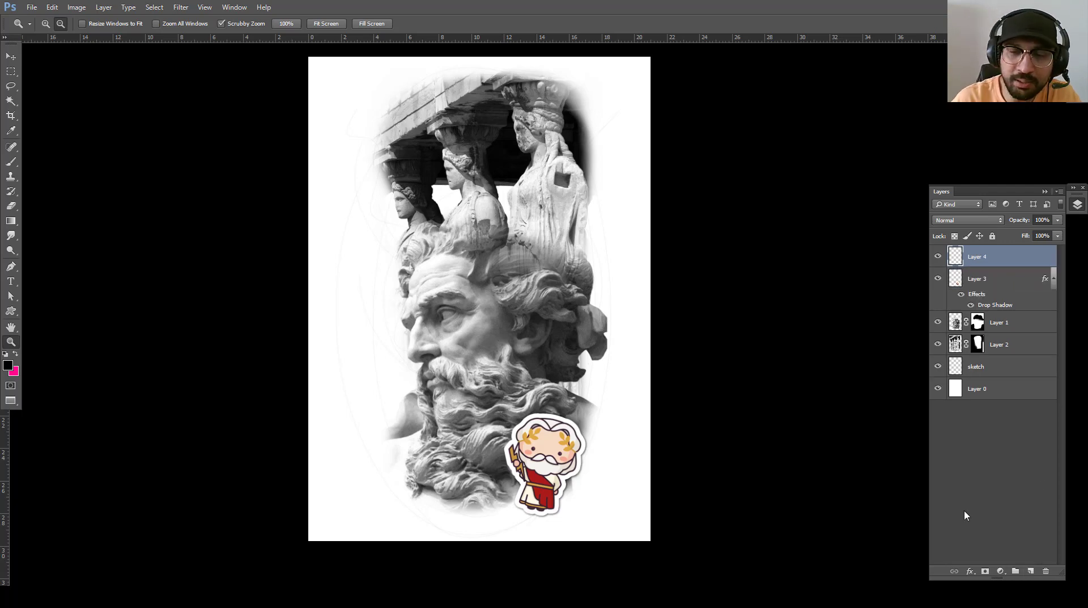
pyautogui.press('b')
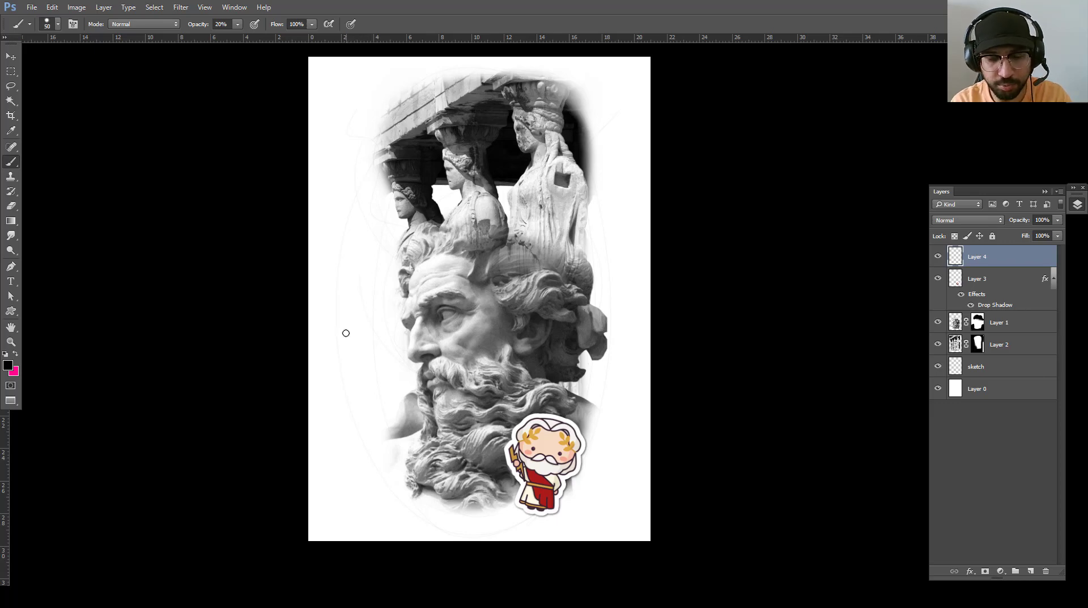
pyautogui.moveTo(349, 329); pyautogui.dragTo(363, 347)
pyautogui.hotkey('ctrl', 'z')
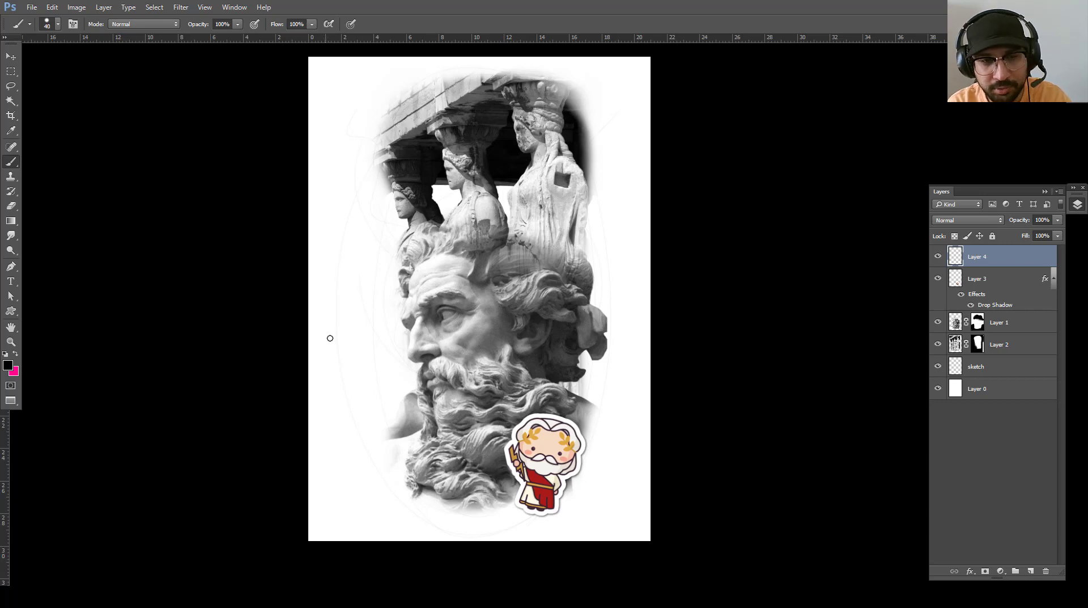
# Flatten and angle the 90 px hard brush tip, testing strokes left of the face
pyautogui.rightClick(330, 338)
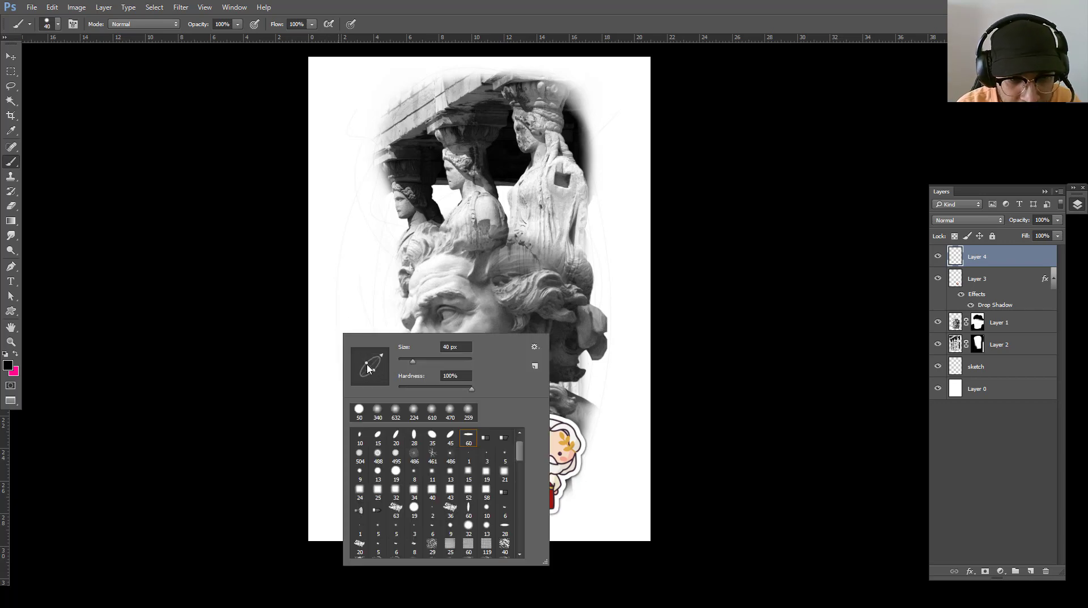
pyautogui.moveTo(368, 369); pyautogui.dragTo(370, 363)
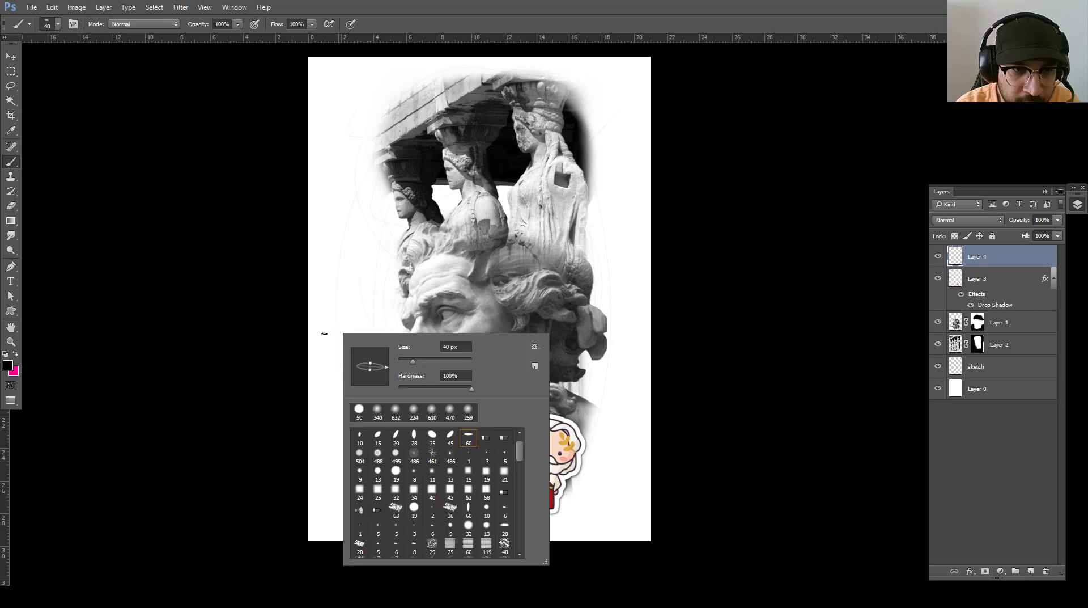
pyautogui.moveTo(318, 340); pyautogui.dragTo(350, 316)
pyautogui.hotkey('ctrl', 'z')
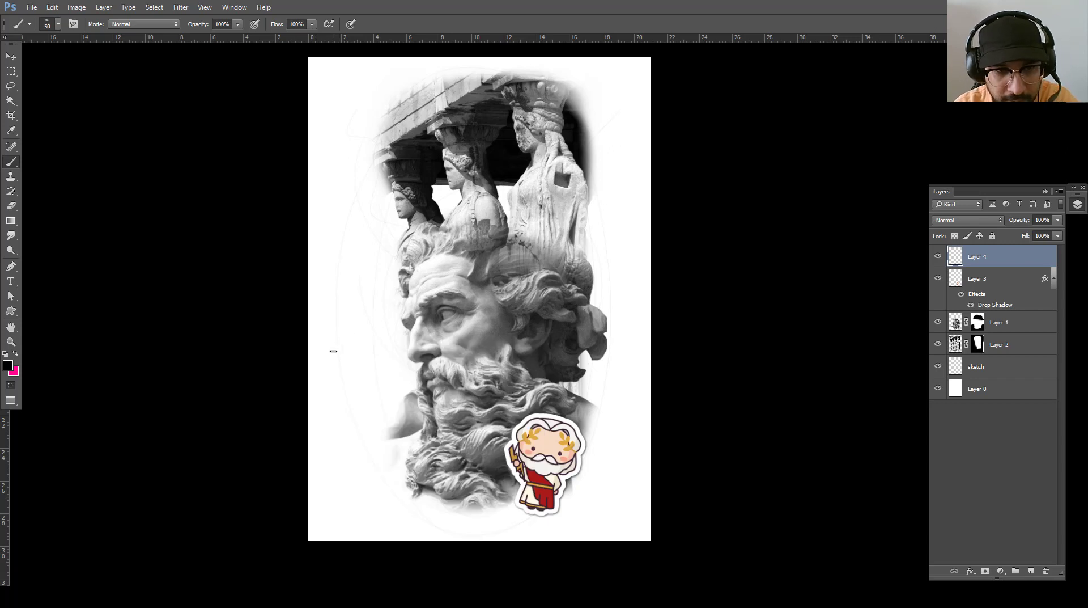
pyautogui.moveTo(339, 350); pyautogui.dragTo(349, 357)
pyautogui.hotkey('ctrl', 'z')
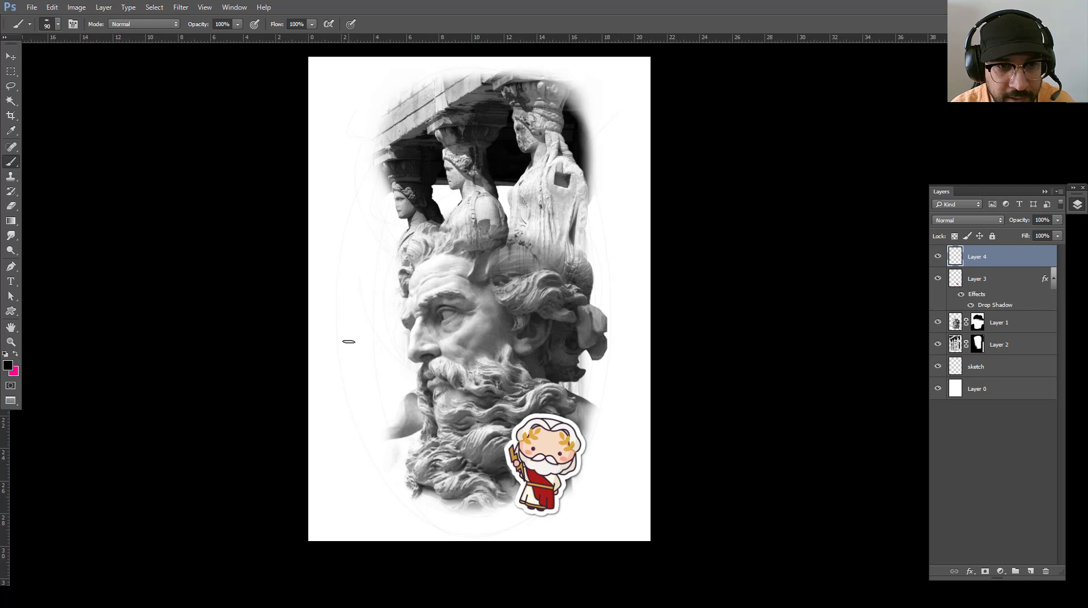
pyautogui.rightClick(348, 342)
pyautogui.moveTo(395, 379)
pyautogui.mouseDown()
pyautogui.moveTo(395, 365)
pyautogui.moveTo(389, 377)
pyautogui.mouseUp()
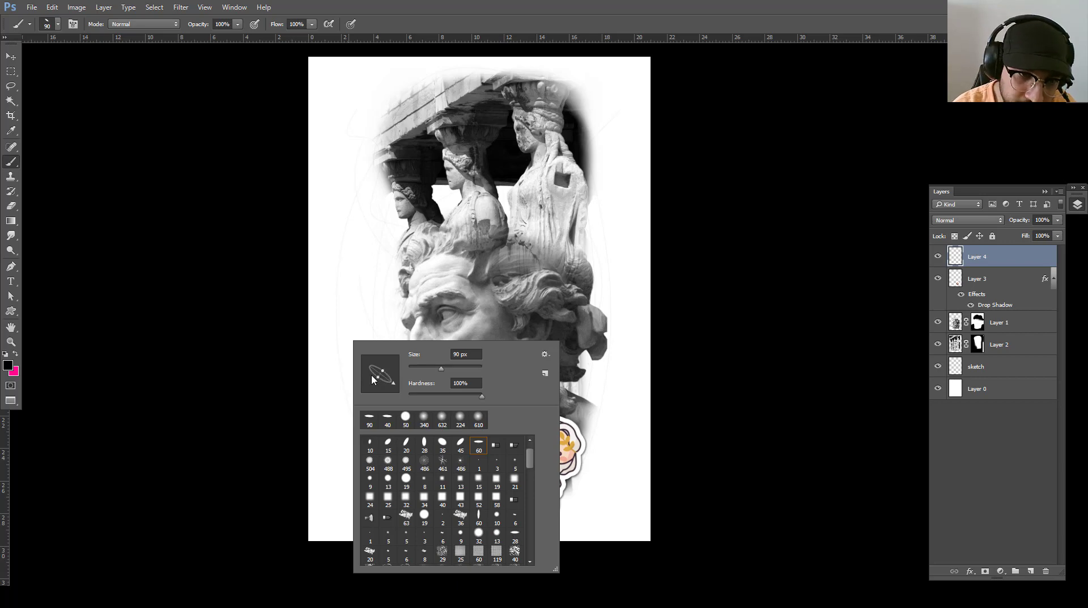
pyautogui.click(360, 299)
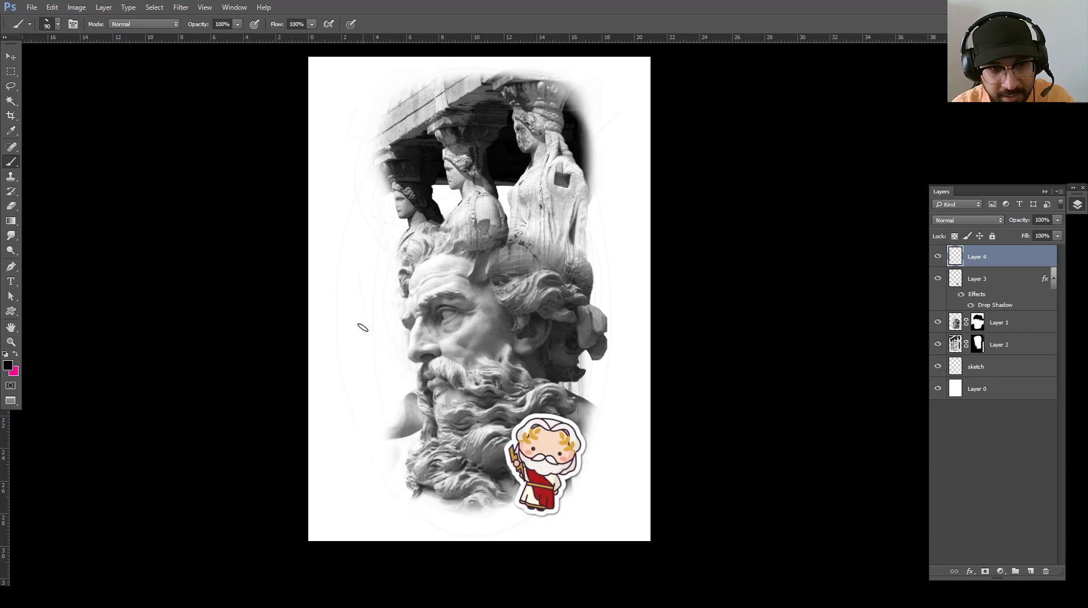
pyautogui.moveTo(363, 328)
pyautogui.mouseDown()
pyautogui.moveTo(357, 320)
pyautogui.moveTo(365, 373)
pyautogui.moveTo(378, 350)
pyautogui.mouseUp()
# Fine-tune the tip angle and paint a bold black Z left of the face
pyautogui.rightClick(350, 307)
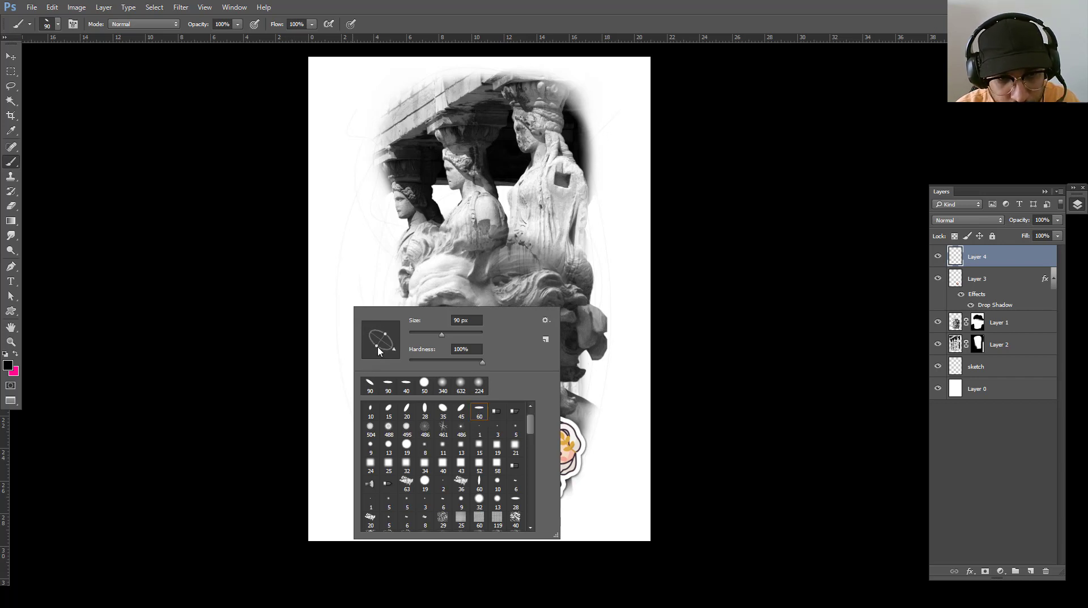
pyautogui.click(352, 368)
pyautogui.hotkey('ctrl', 'z')
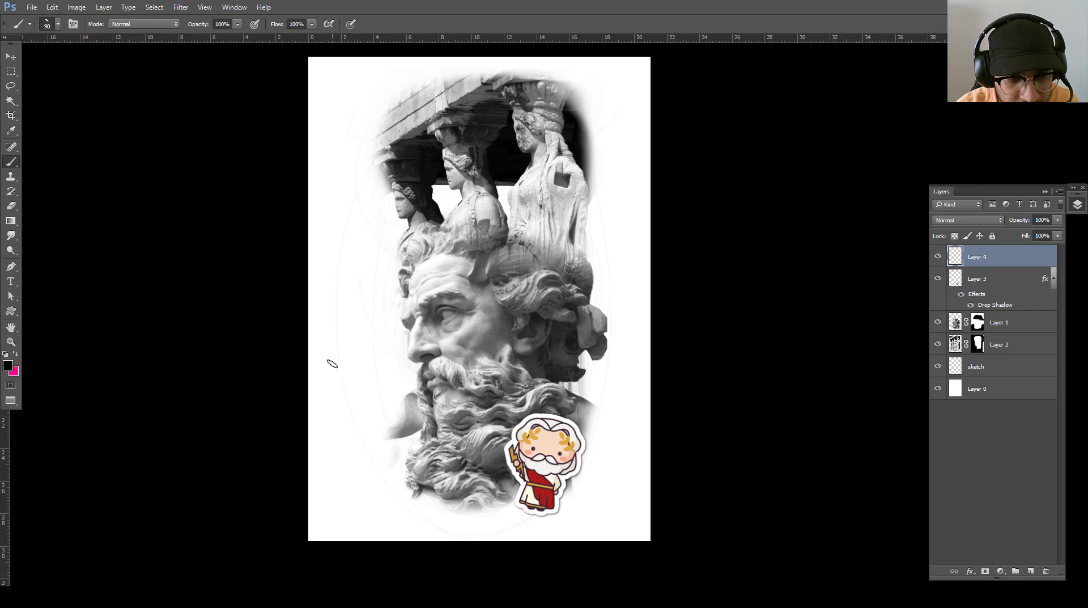
pyautogui.moveTo(318, 374)
pyautogui.mouseDown()
pyautogui.moveTo(365, 339)
pyautogui.moveTo(360, 388)
pyautogui.moveTo(335, 414)
pyautogui.moveTo(419, 357)
pyautogui.moveTo(399, 343)
pyautogui.moveTo(413, 369)
pyautogui.moveTo(429, 318)
pyautogui.mouseUp()
# Retry the letter after 'Zeu' several times, undoing unsatisfying strokes
pyautogui.hotkey('ctrl', 'z')
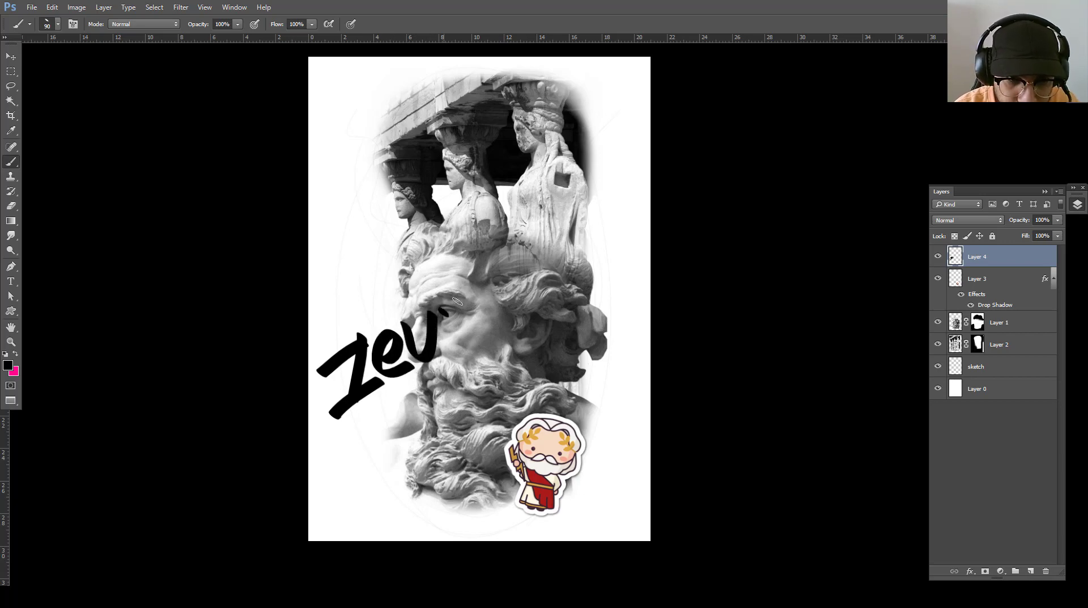
pyautogui.moveTo(480, 346); pyautogui.dragTo(485, 344)
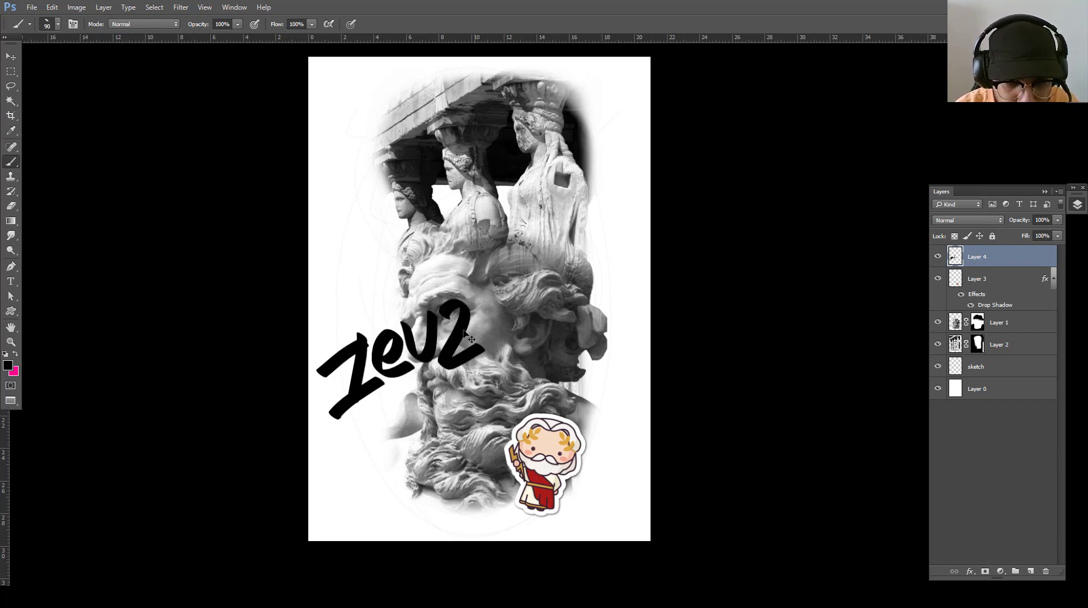
pyautogui.hotkey('ctrl', 'z')
pyautogui.moveTo(443, 292); pyautogui.dragTo(503, 346)
pyautogui.hotkey('ctrl', 'z')
pyautogui.moveTo(442, 305)
pyautogui.mouseDown()
pyautogui.moveTo(484, 347)
pyautogui.moveTo(434, 352)
pyautogui.mouseUp()
pyautogui.hotkey('ctrl', 'z')
# Paint the final S so the black lettering reads 'ZEUS'
pyautogui.hotkey('ctrl', 'z')
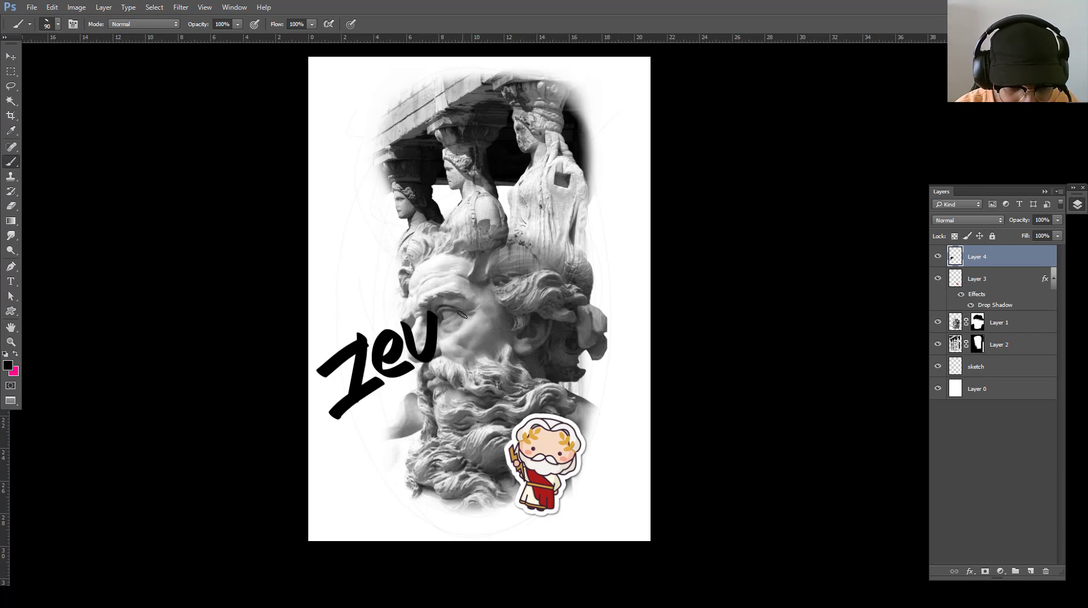
pyautogui.moveTo(463, 311); pyautogui.dragTo(437, 350)
pyautogui.hotkey('ctrl', 'z')
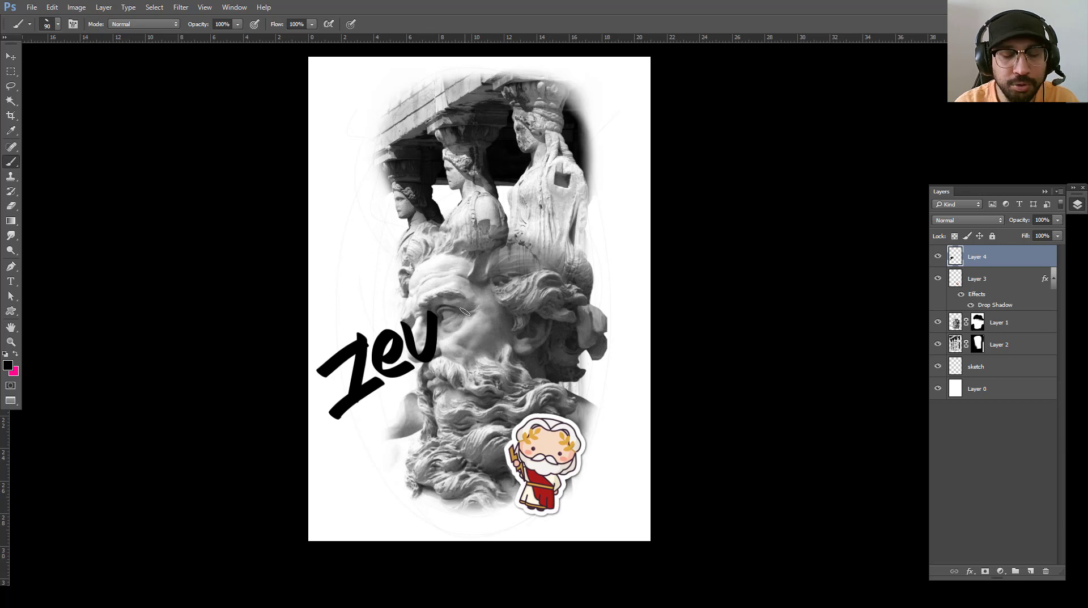
pyautogui.moveTo(466, 300); pyautogui.dragTo(446, 341)
pyautogui.hotkey('ctrl', 'z')
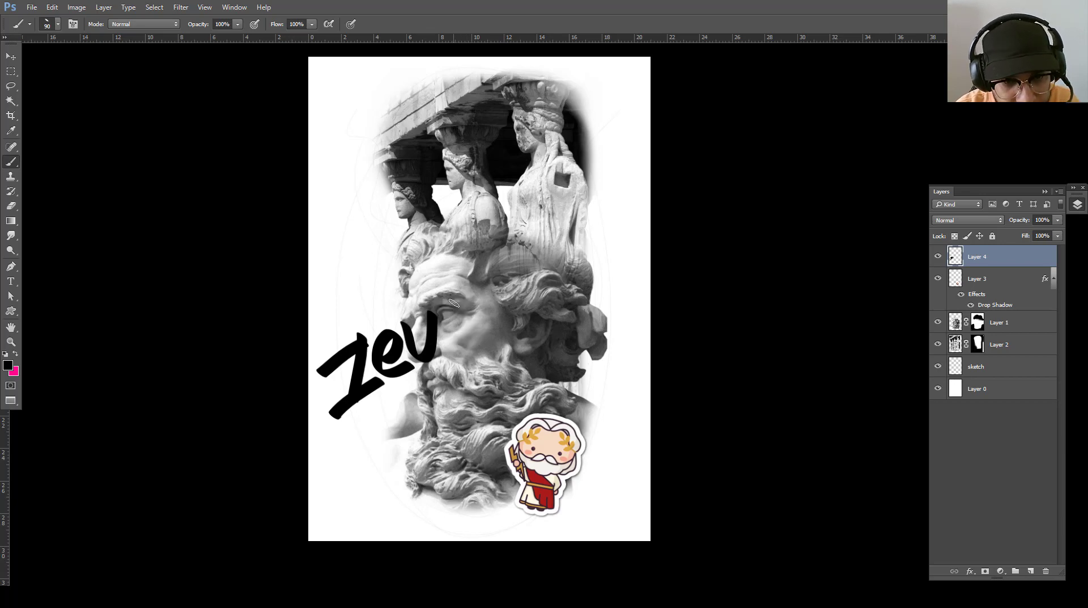
pyautogui.moveTo(467, 303); pyautogui.dragTo(443, 363)
pyautogui.hotkey('ctrl', 'z')
pyautogui.moveTo(475, 316); pyautogui.dragTo(440, 353)
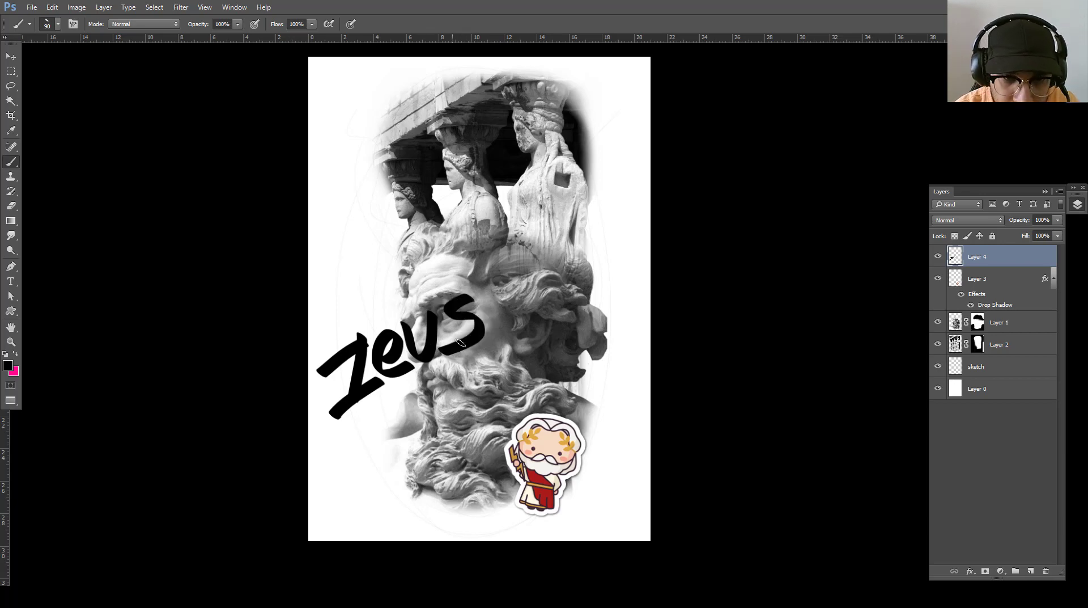
pyautogui.hotkey('ctrl', 'z')
pyautogui.moveTo(469, 299); pyautogui.dragTo(436, 374)
pyautogui.hotkey('ctrl', 'z')
pyautogui.moveTo(456, 303); pyautogui.dragTo(439, 375)
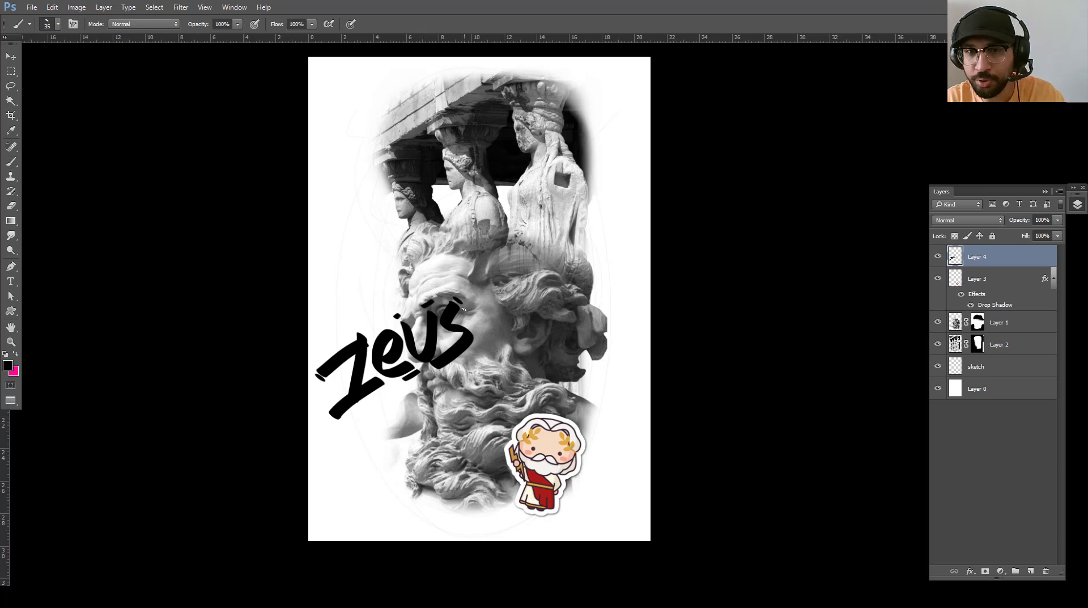
# Scale and move the Zeus lettering onto the statue's cheek
pyautogui.hotkey('ctrl', 't')
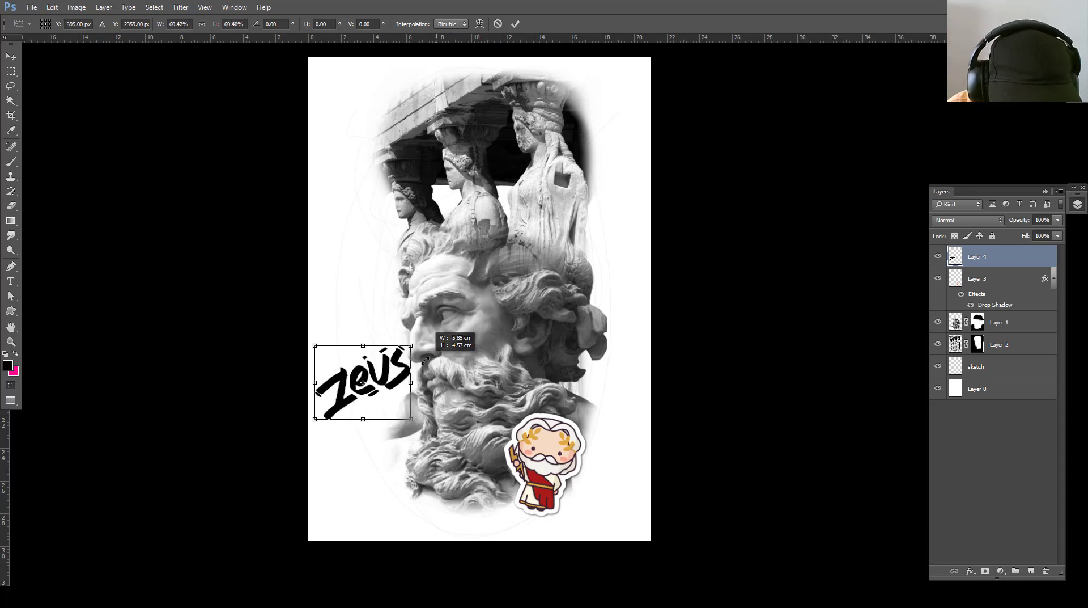
pyautogui.moveTo(480, 293)
pyautogui.mouseDown()
pyautogui.moveTo(415, 343)
pyautogui.moveTo(510, 319)
pyautogui.moveTo(473, 338)
pyautogui.moveTo(577, 377)
pyautogui.mouseUp()
pyautogui.press('Return')
pyautogui.press('z')
pyautogui.moveTo(431, 374)
pyautogui.mouseDown()
pyautogui.moveTo(570, 337)
pyautogui.moveTo(538, 344)
pyautogui.mouseUp()
pyautogui.click(553, 346)
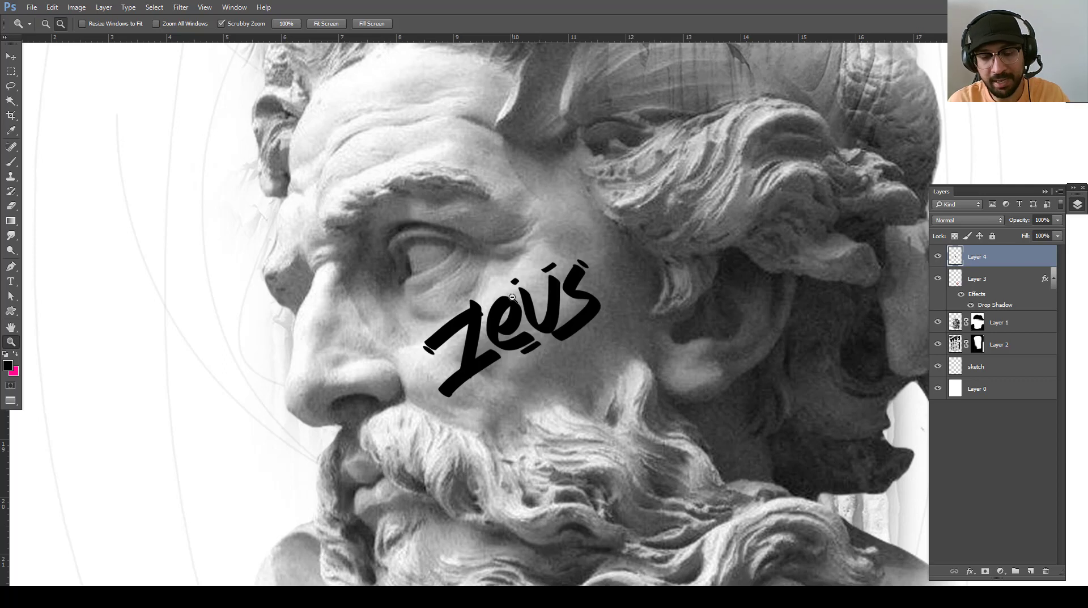
# Enlarge the lettering to about 110% and nudge it into place on the cheek
pyautogui.hotkey('ctrl', 't')
pyautogui.moveTo(513, 297); pyautogui.dragTo(522, 304)
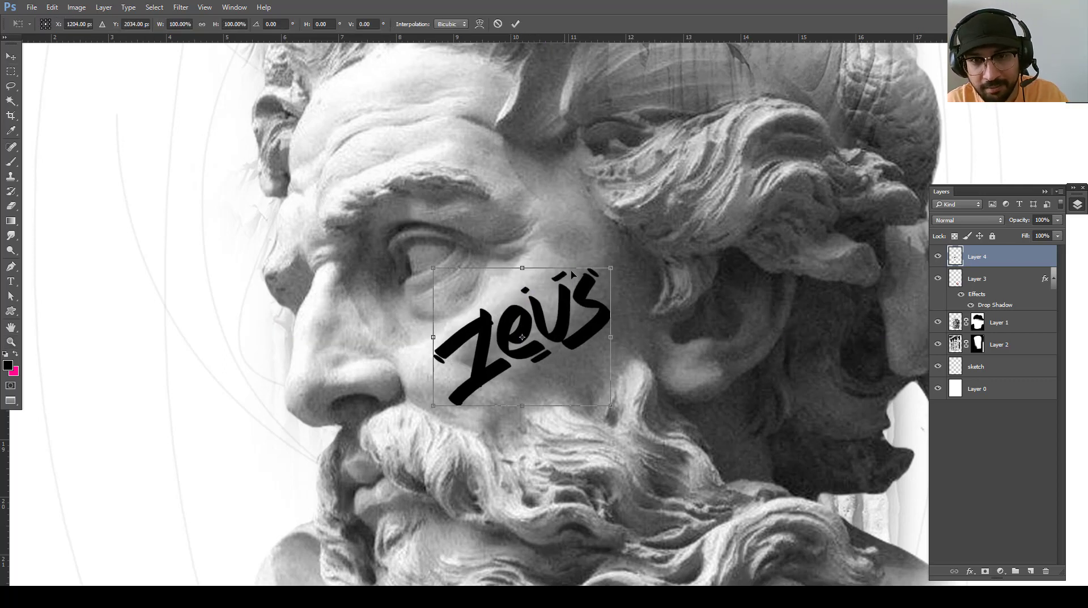
pyautogui.moveTo(609, 267); pyautogui.dragTo(650, 235)
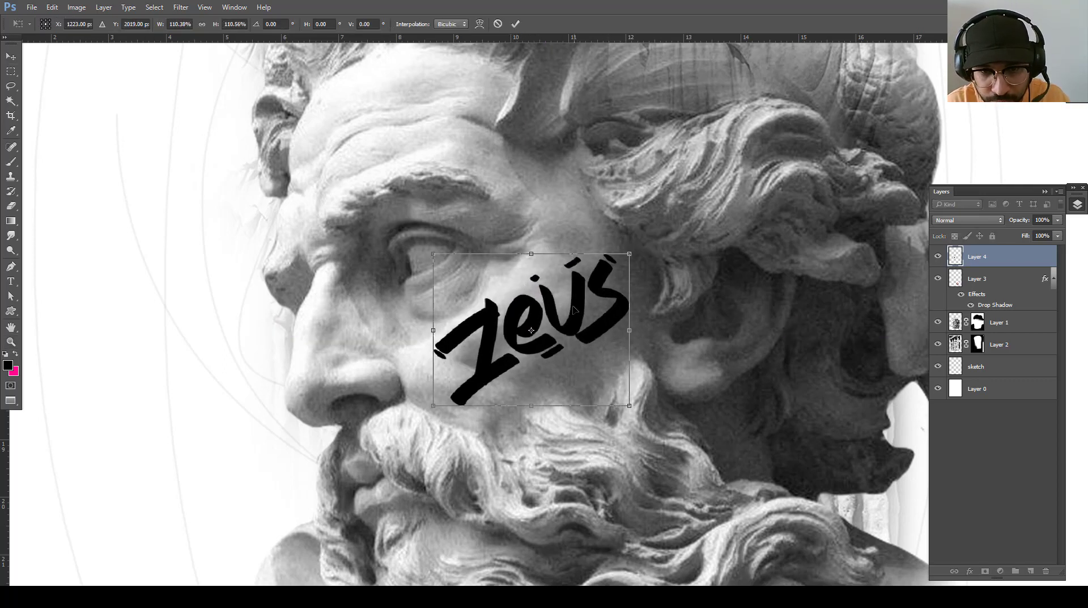
pyautogui.press('Return')
pyautogui.moveTo(549, 332); pyautogui.dragTo(539, 341)
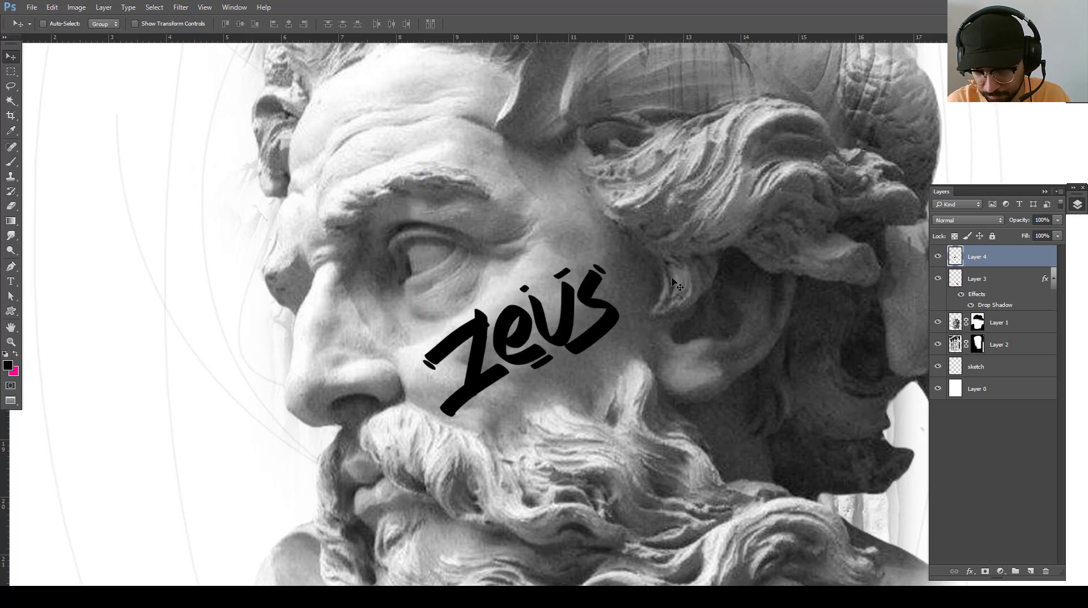
pyautogui.click(967, 224)
# Cycle through the blend modes and set the ZEUS lettering layer to Soft Light
pyautogui.click(954, 235)
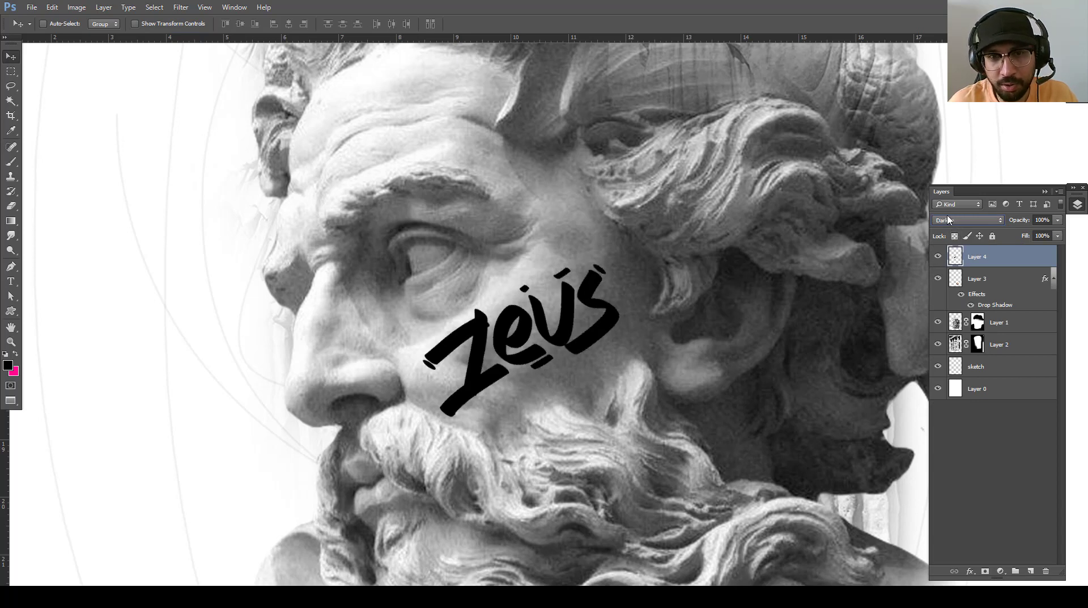
pyautogui.scroll(-1, 944, 220)
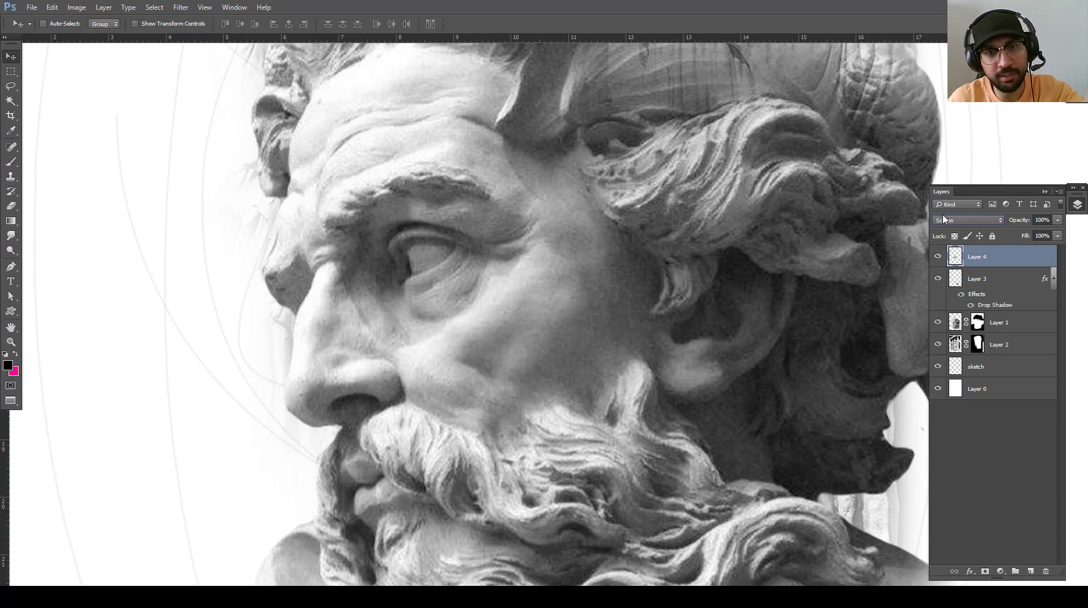
pyautogui.scroll(-1, 943, 219)
pyautogui.scroll(-1, 944, 219)
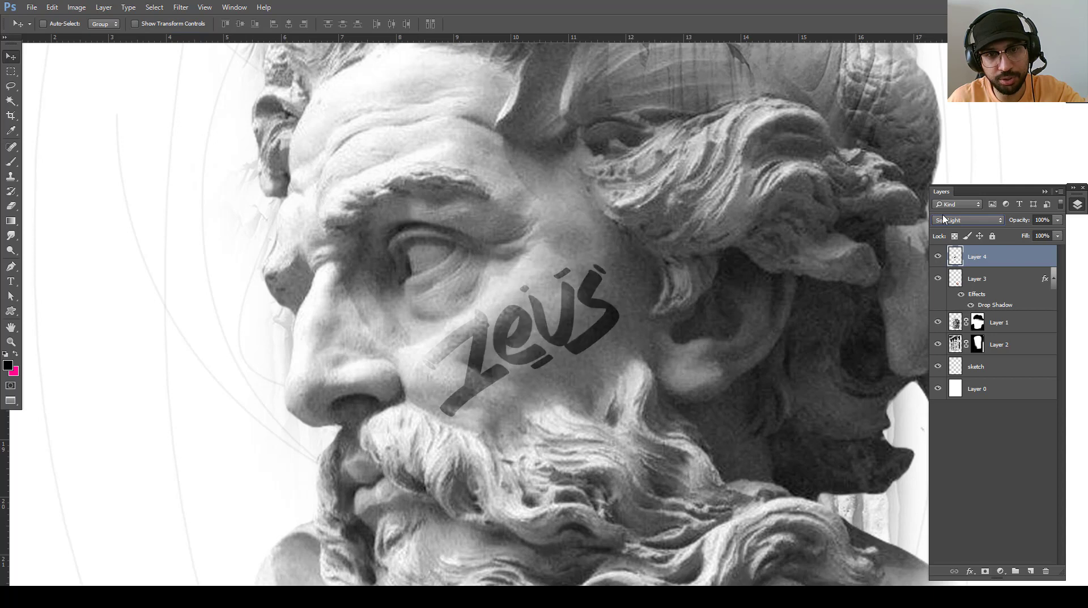
pyautogui.scroll(-1, 944, 219)
pyautogui.scroll(-2, 944, 219)
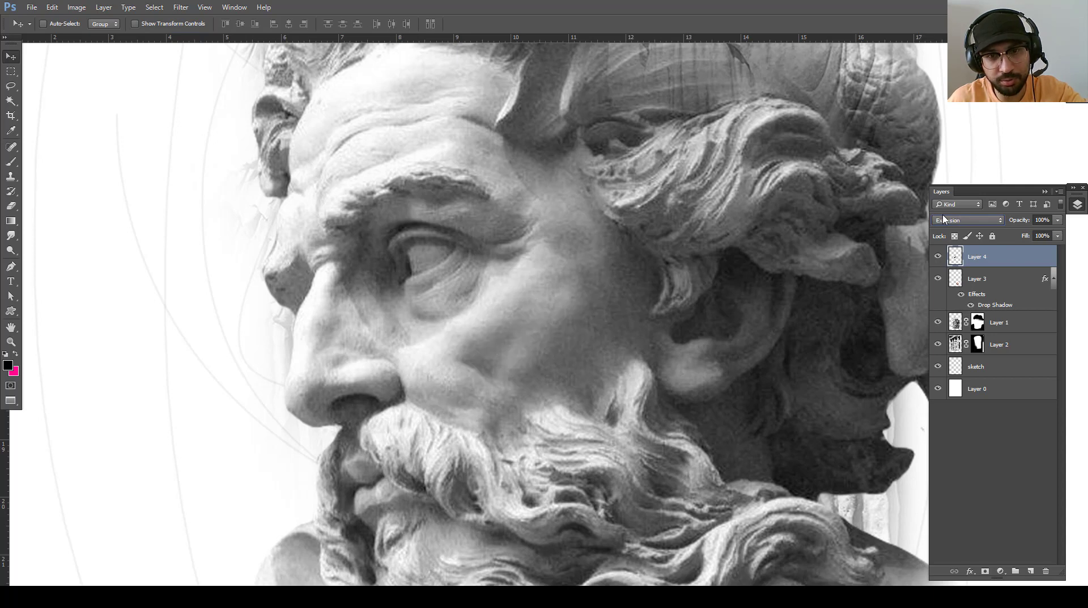
pyautogui.scroll(-2, 944, 219)
pyautogui.scroll(-2, 944, 220)
pyautogui.scroll(-1, 943, 219)
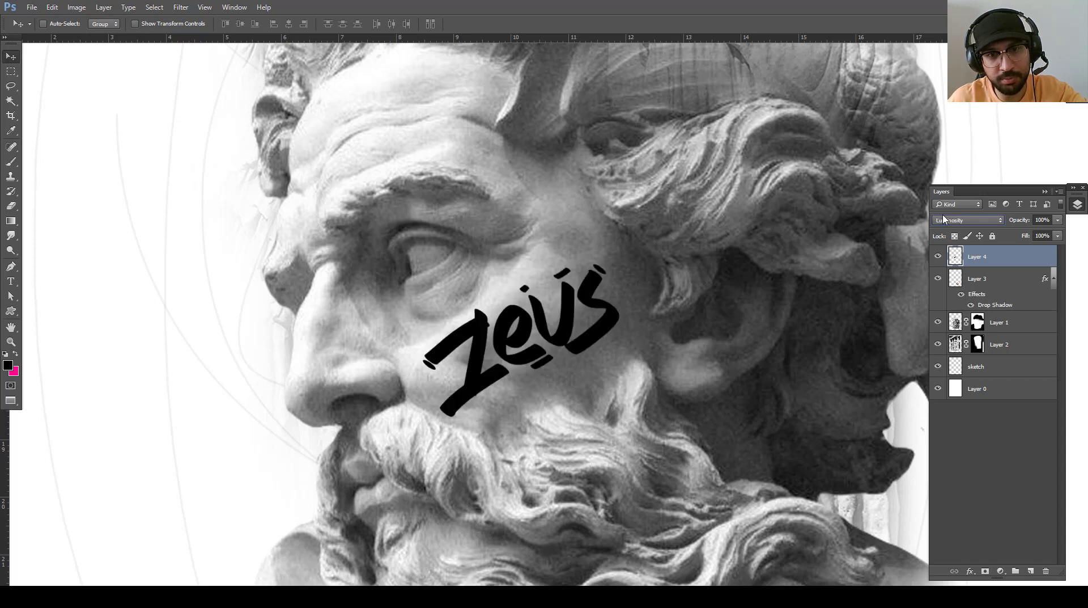
pyautogui.scroll(3, 944, 219)
pyautogui.scroll(1, 946, 224)
pyautogui.scroll(2, 952, 222)
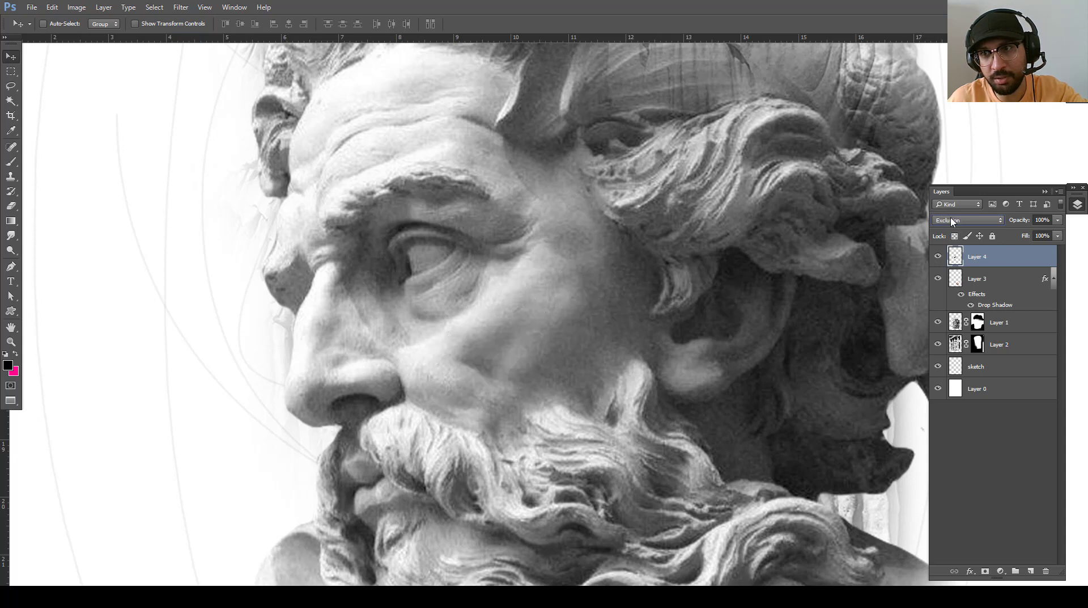
pyautogui.scroll(1, 952, 222)
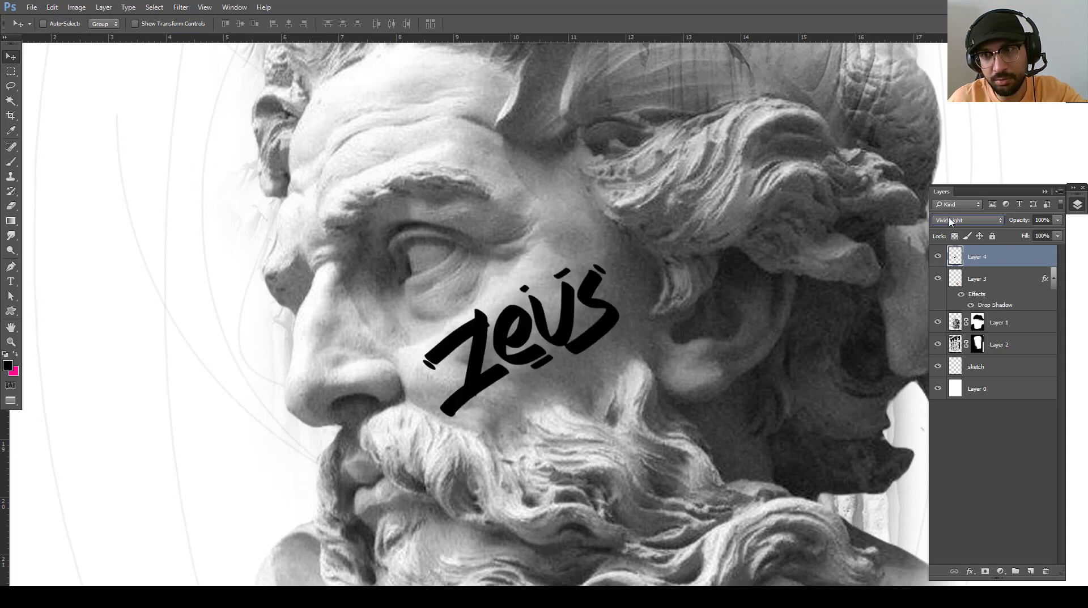
pyautogui.scroll(1, 949, 221)
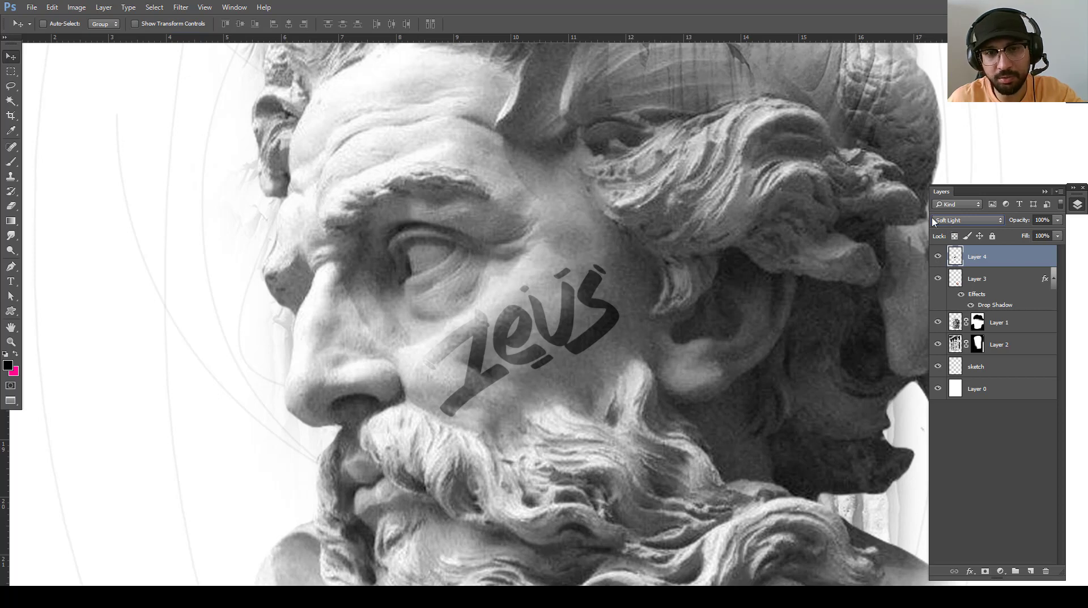
# Nudge the lettering on the cheek and duplicate Layer 4 as Layer 4 copy
pyautogui.moveTo(525, 349); pyautogui.dragTo(524, 345)
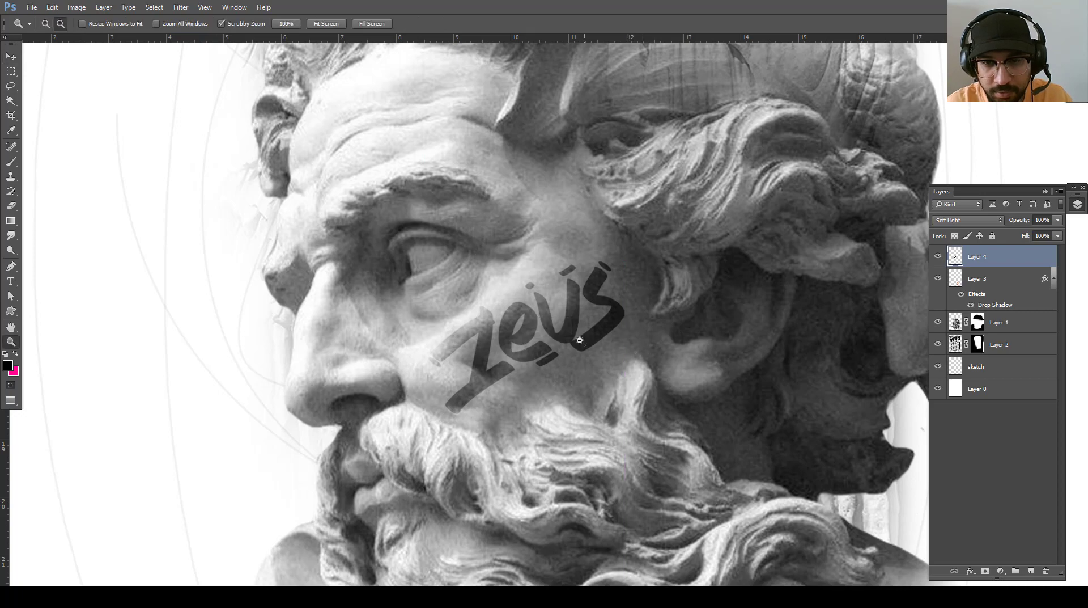
pyautogui.scroll(-5, 452, 340)
pyautogui.scroll(4, 452, 340)
pyautogui.moveTo(1026, 257); pyautogui.dragTo(1030, 570)
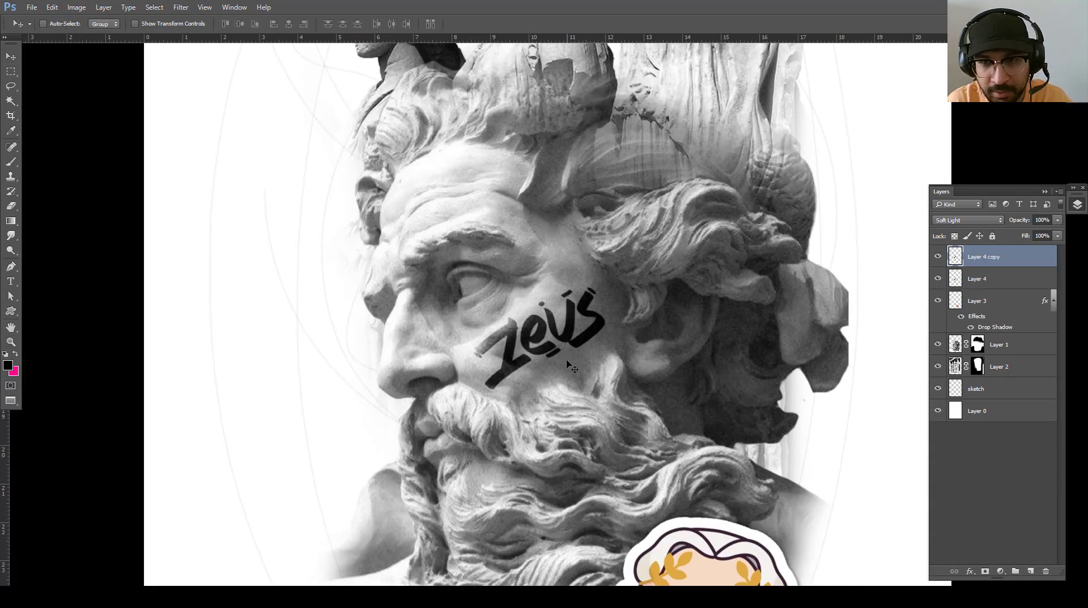
# Partly erase the Layer 4 copy lettering to fade it, then zoom out
pyautogui.press('e')
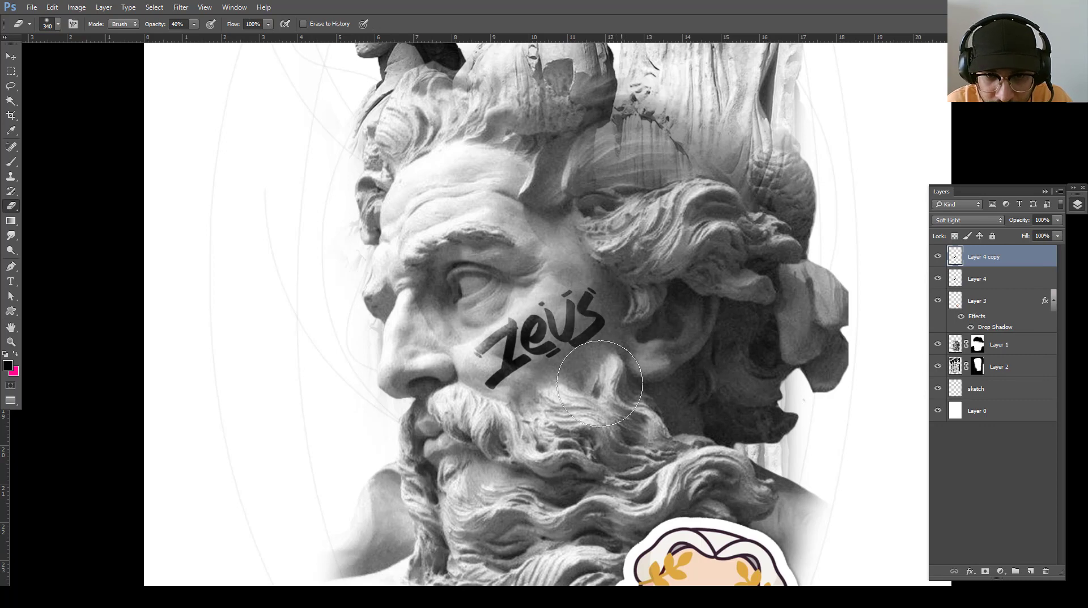
pyautogui.moveTo(599, 383); pyautogui.dragTo(544, 346)
pyautogui.press('z')
pyautogui.keyDown('alt'); pyautogui.click(523, 379); pyautogui.keyUp('alt')
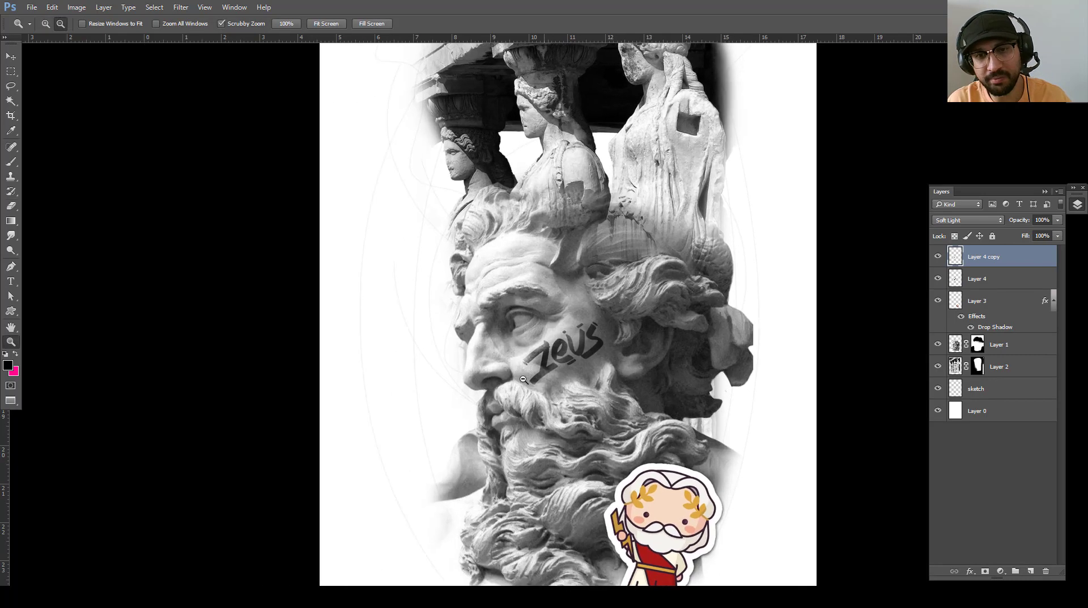
pyautogui.keyDown('alt'); pyautogui.click(536, 407); pyautogui.keyUp('alt')
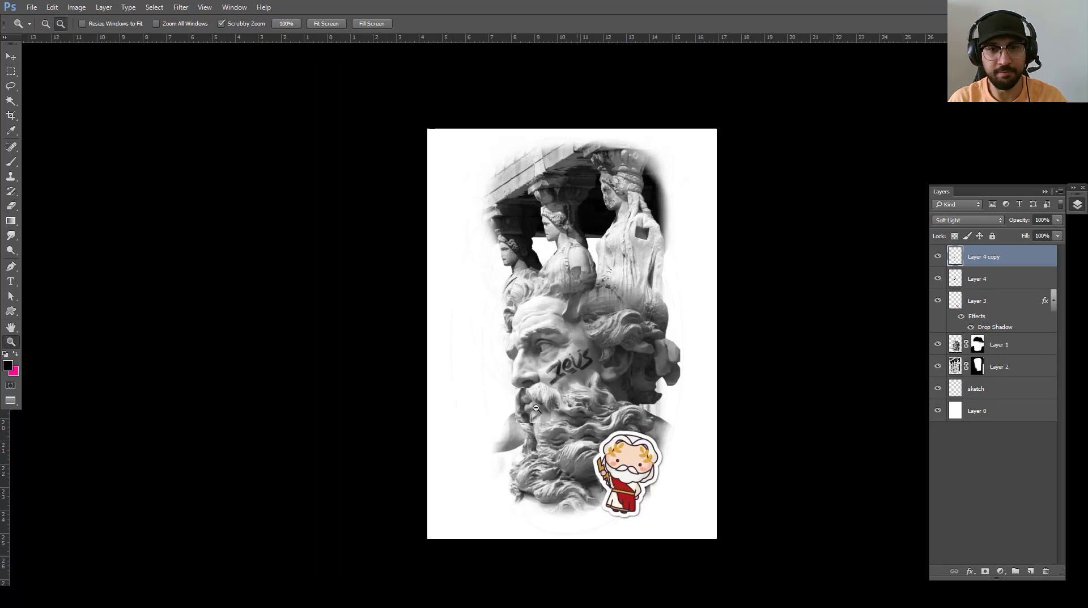
# Select both lettering layers together and scale them up to about 110%
pyautogui.keyDown('shift'); pyautogui.click(971, 280); pyautogui.keyUp('shift')
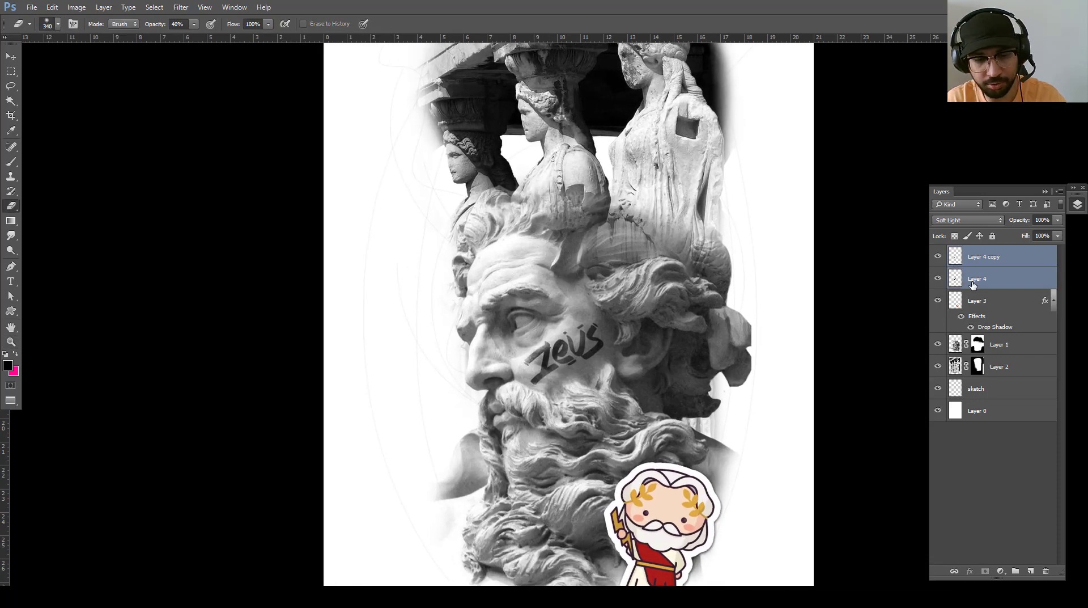
pyautogui.hotkey('ctrl', 'e')
pyautogui.hotkey('ctrl', 'z')
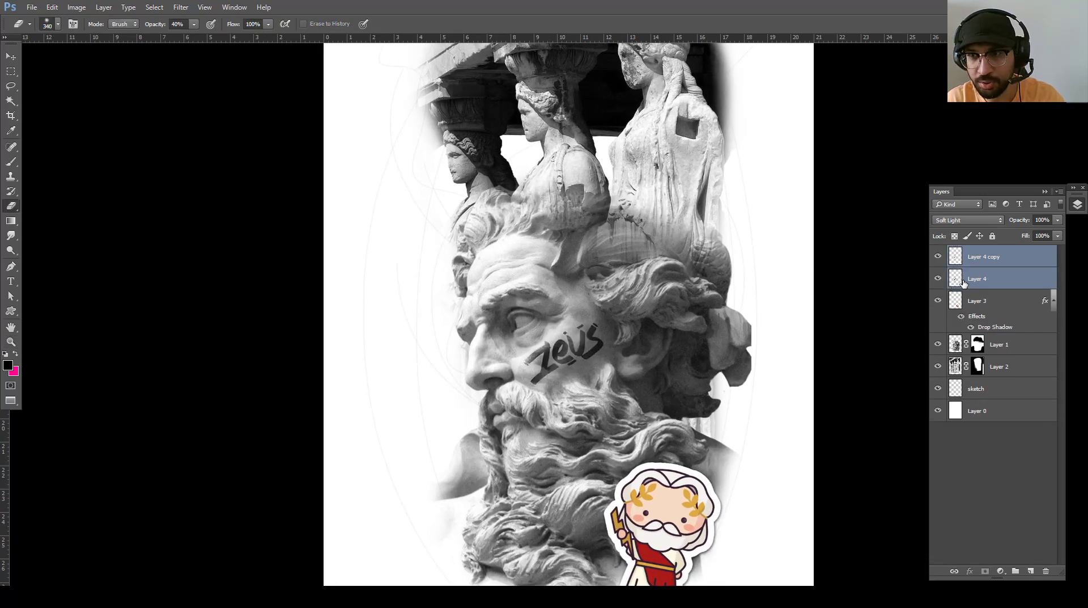
pyautogui.hotkey('ctrl', 't')
pyautogui.moveTo(603, 322)
pyautogui.mouseDown()
pyautogui.moveTo(610, 316)
pyautogui.moveTo(494, 253)
pyautogui.moveTo(560, 348)
pyautogui.mouseUp()
pyautogui.press('Return')
# Nudge both lettering layers slightly into place across the cheek
pyautogui.press('v')
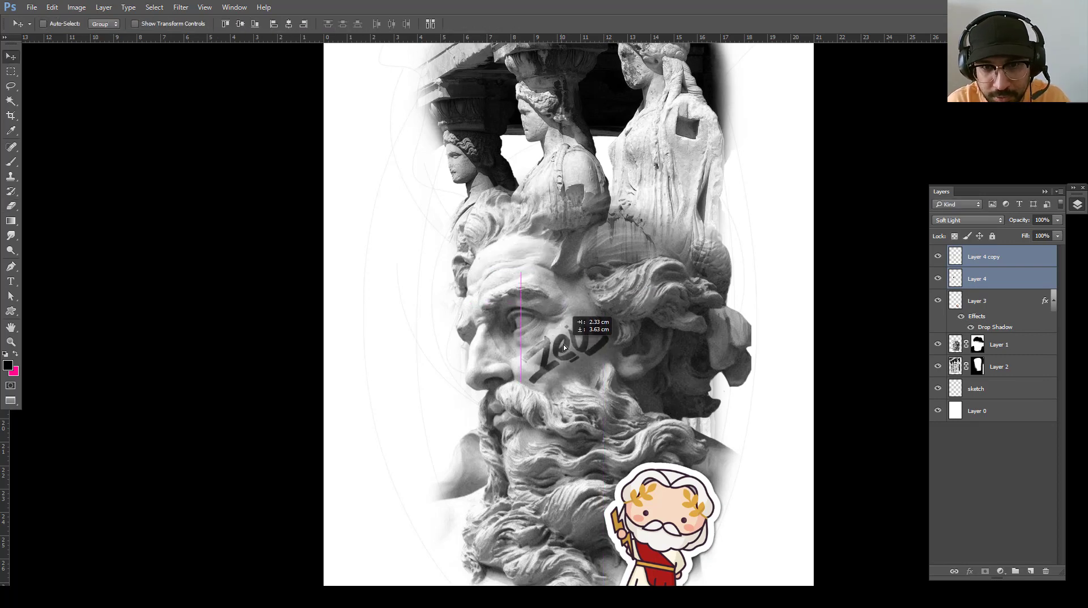
pyautogui.moveTo(579, 362); pyautogui.dragTo(456, 336)
pyautogui.press('z')
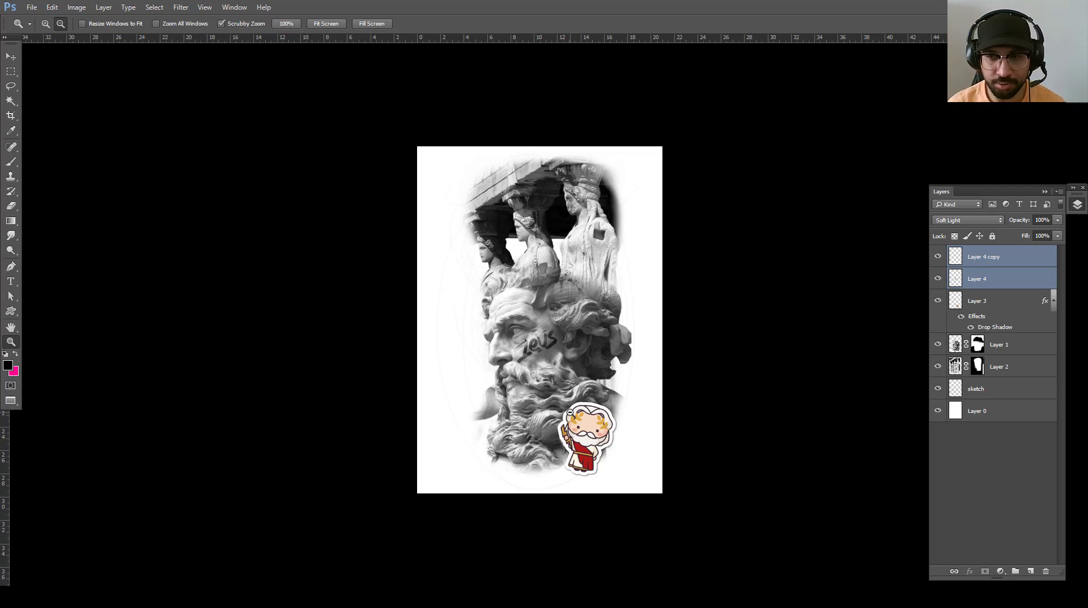
# Add a new layer above the sketch and set a soft 900 px, 0% hardness brush
pyautogui.click(991, 397)
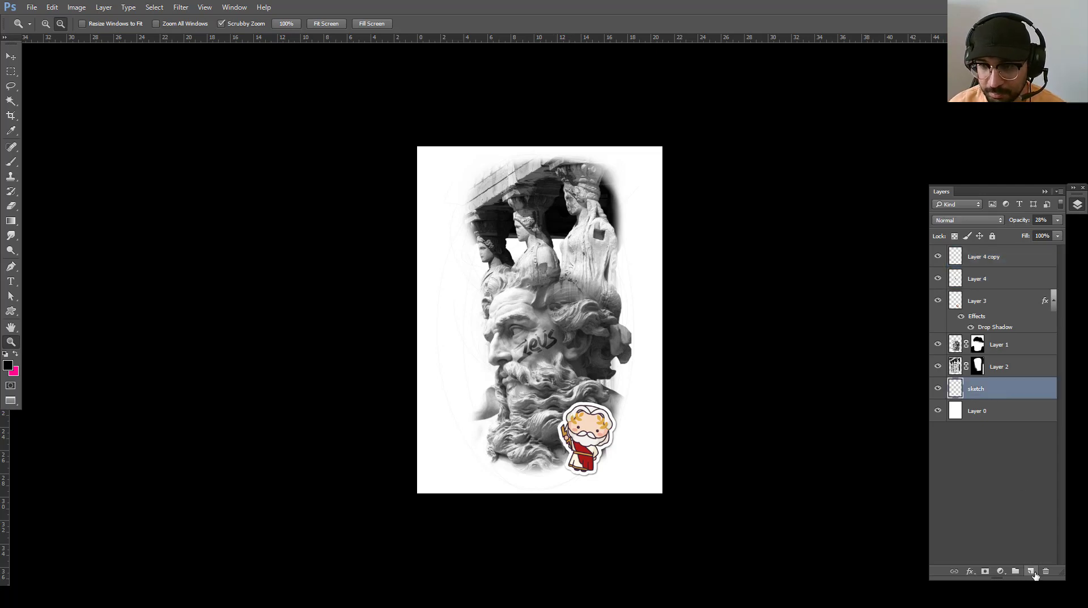
pyautogui.click(1031, 571)
pyautogui.press('b')
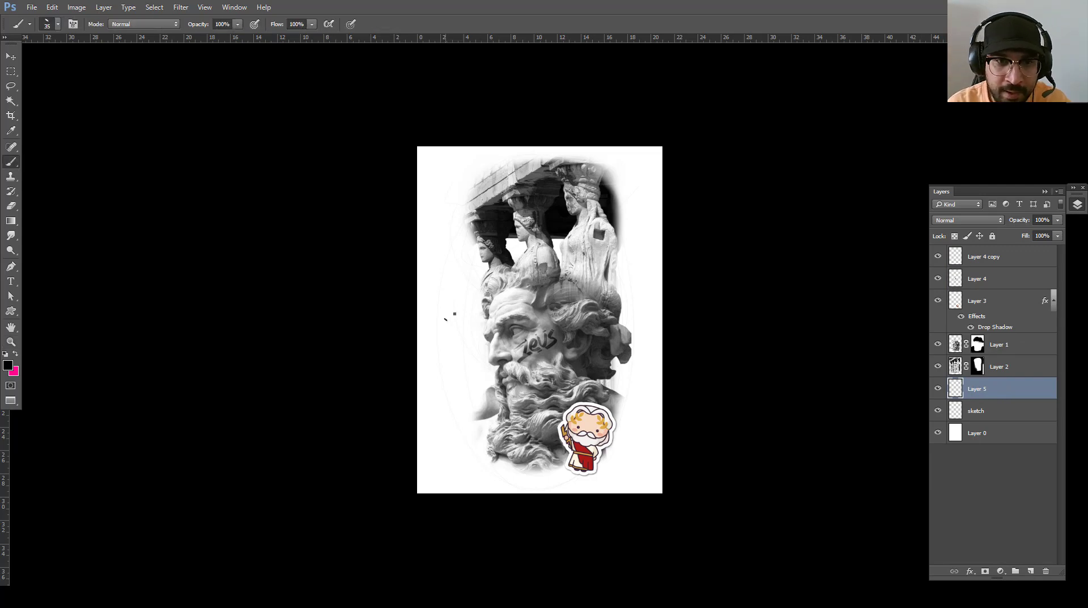
pyautogui.rightClick(454, 312)
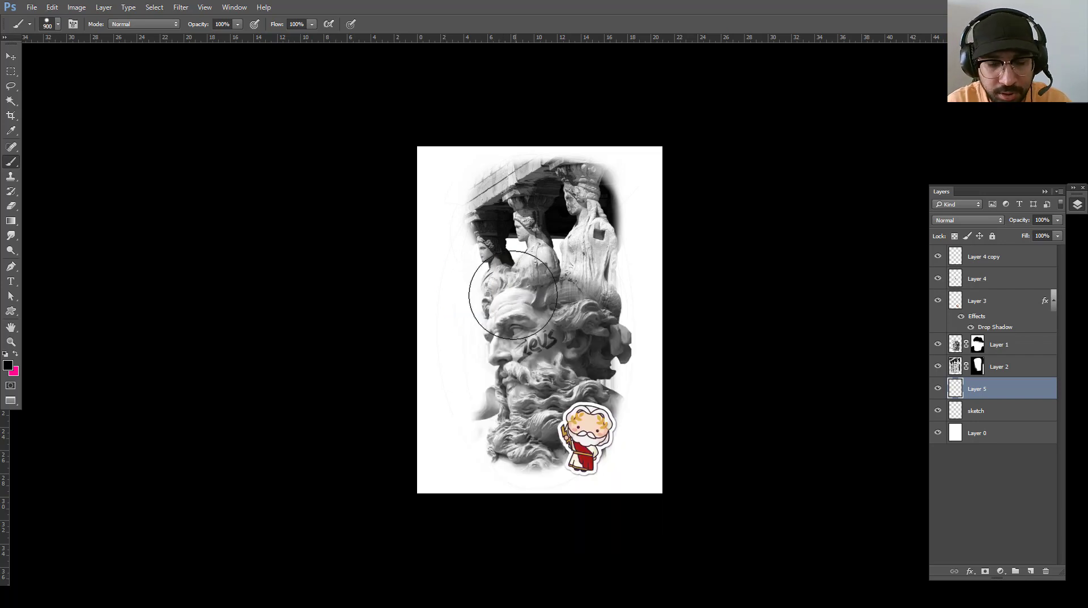
pyautogui.rightClick(481, 293)
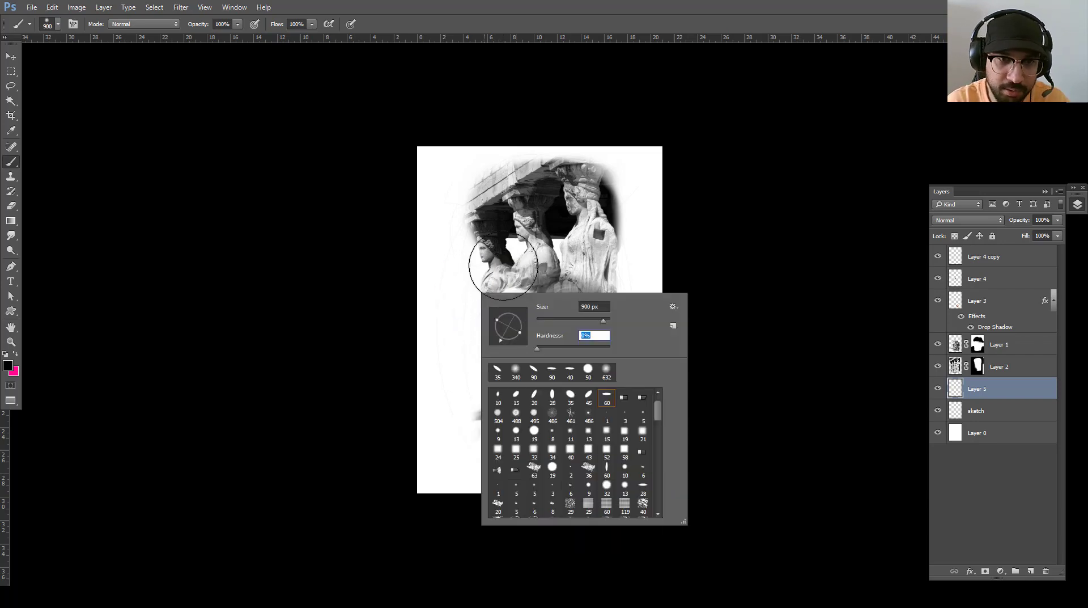
pyautogui.press('Return')
pyautogui.moveTo(536, 312); pyautogui.dragTo(524, 324)
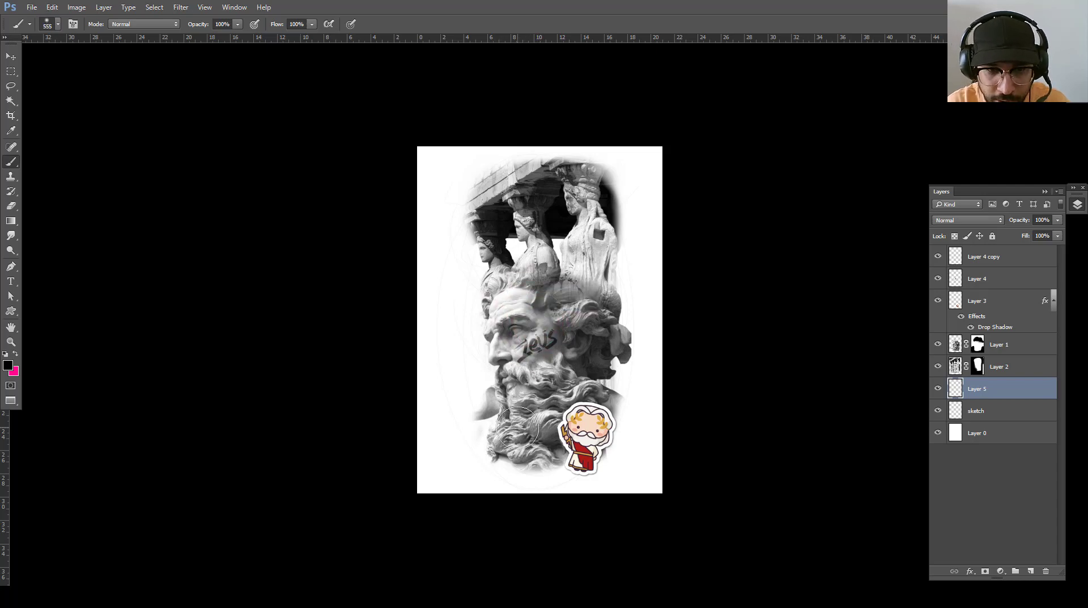
# Paint soft black shadow around the face, beard, hair and right caryatid
pyautogui.moveTo(517, 428); pyautogui.dragTo(525, 272)
pyautogui.hotkey('ctrl', 'alt', 'z')
pyautogui.hotkey('ctrl', 'alt', 'z')
pyautogui.hotkey('ctrl', 'alt', 'z')
pyautogui.hotkey('ctrl', 'alt', 'z')
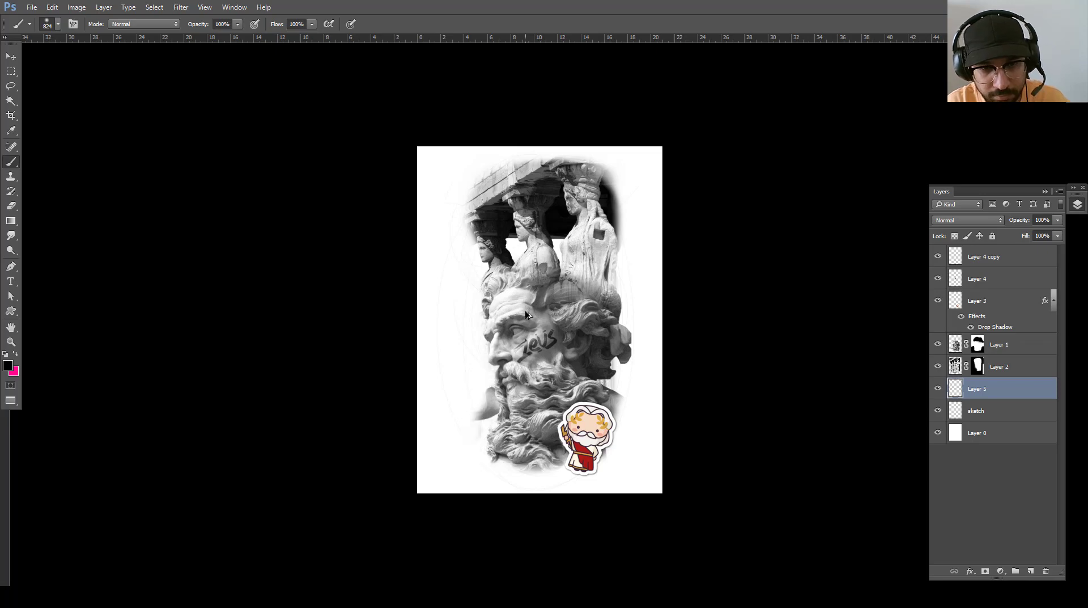
pyautogui.click(522, 315)
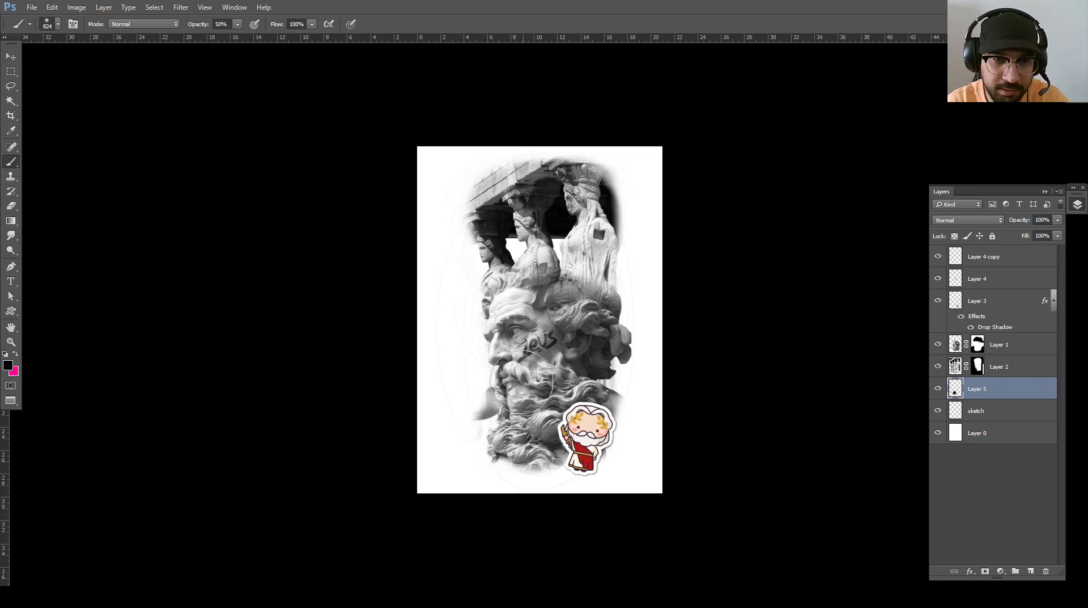
pyautogui.moveTo(521, 381)
pyautogui.mouseDown()
pyautogui.moveTo(535, 346)
pyautogui.moveTo(529, 301)
pyautogui.moveTo(530, 324)
pyautogui.moveTo(482, 227)
pyautogui.moveTo(519, 207)
pyautogui.mouseUp()
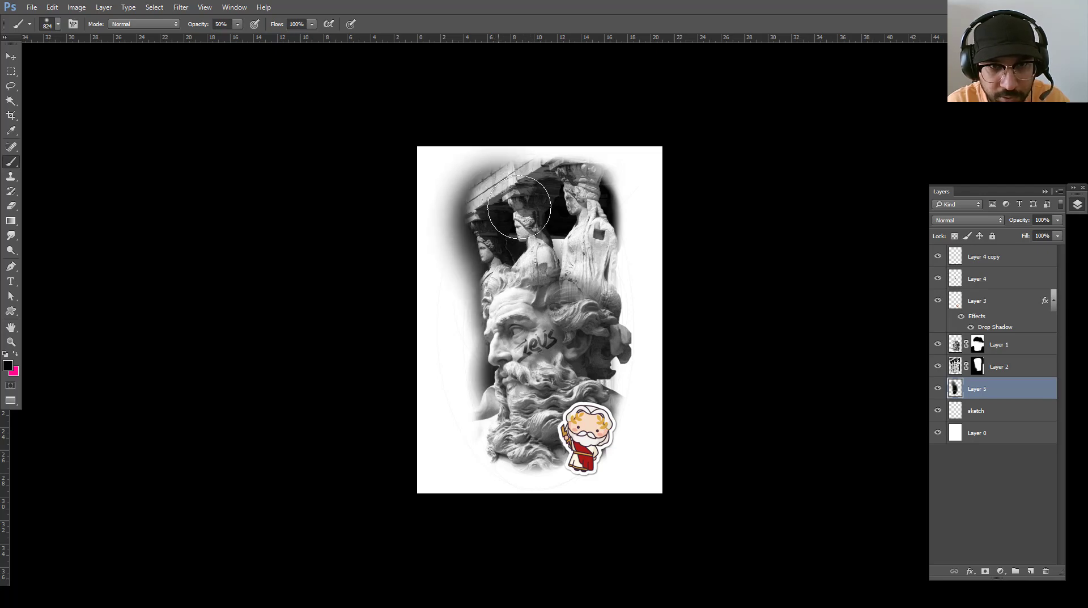
pyautogui.moveTo(572, 248)
pyautogui.mouseDown()
pyautogui.moveTo(606, 255)
pyautogui.moveTo(589, 264)
pyautogui.moveTo(612, 278)
pyautogui.moveTo(561, 334)
pyautogui.moveTo(552, 377)
pyautogui.moveTo(584, 442)
pyautogui.moveTo(529, 417)
pyautogui.moveTo(499, 454)
pyautogui.moveTo(493, 414)
pyautogui.moveTo(547, 397)
pyautogui.moveTo(573, 355)
pyautogui.moveTo(538, 286)
pyautogui.moveTo(504, 317)
pyautogui.moveTo(527, 330)
pyautogui.moveTo(505, 318)
pyautogui.moveTo(482, 334)
pyautogui.moveTo(516, 272)
pyautogui.moveTo(499, 238)
pyautogui.moveTo(550, 187)
pyautogui.moveTo(575, 225)
pyautogui.moveTo(558, 408)
pyautogui.moveTo(543, 347)
pyautogui.mouseUp()
# Hide the rulers and erase the top-left vignette, undoing the unwanted strokes
pyautogui.press('z')
pyautogui.moveTo(525, 383)
pyautogui.mouseDown()
pyautogui.moveTo(487, 382)
pyautogui.moveTo(572, 380)
pyautogui.moveTo(531, 374)
pyautogui.mouseUp()
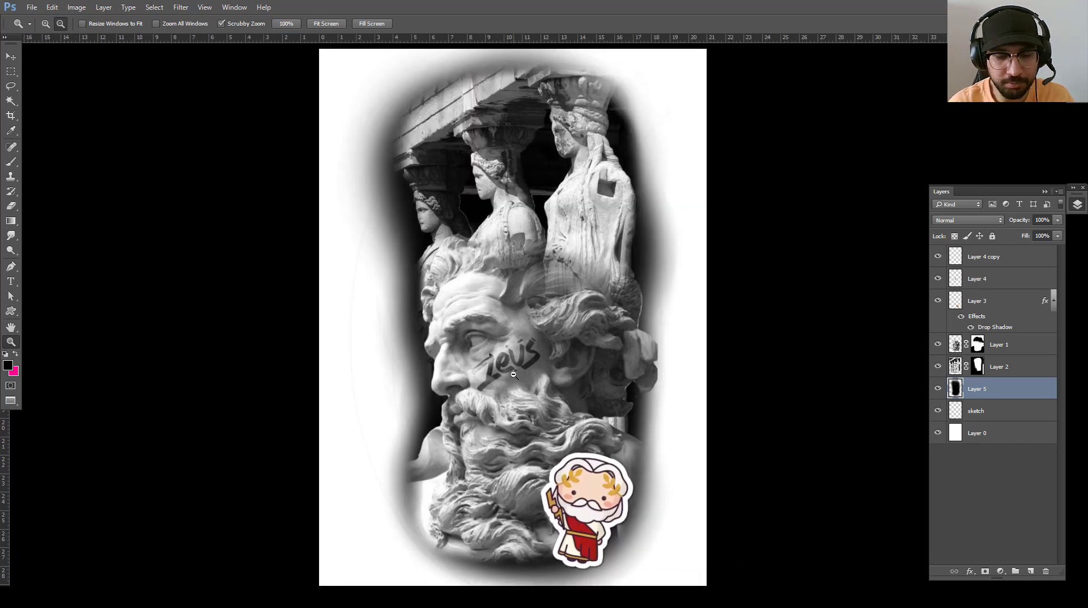
pyautogui.hotkey('ctrl', 'r')
pyautogui.moveTo(570, 392); pyautogui.dragTo(538, 386)
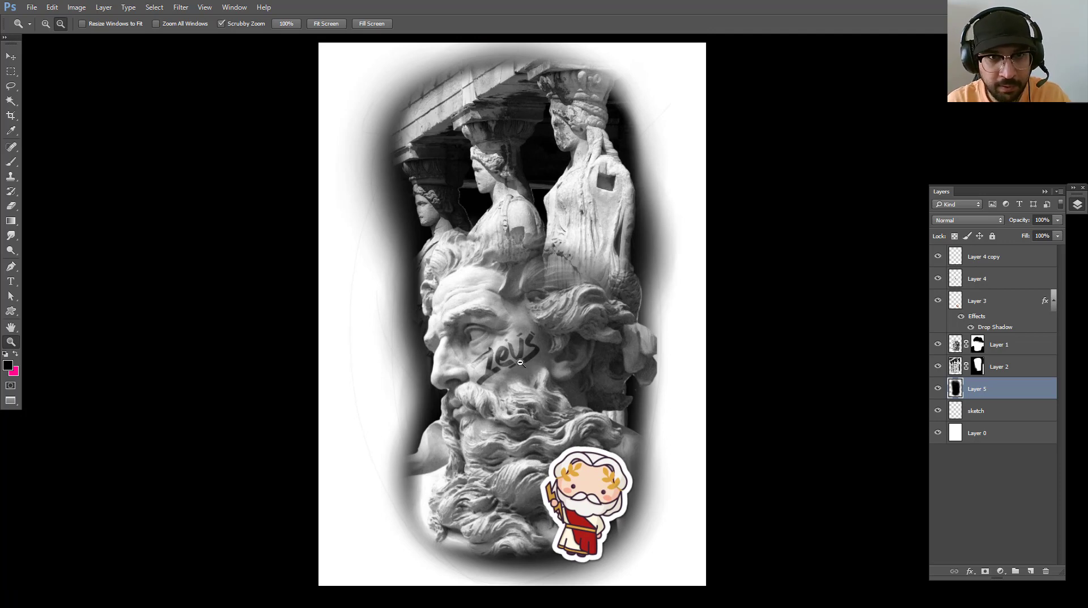
pyautogui.press('e')
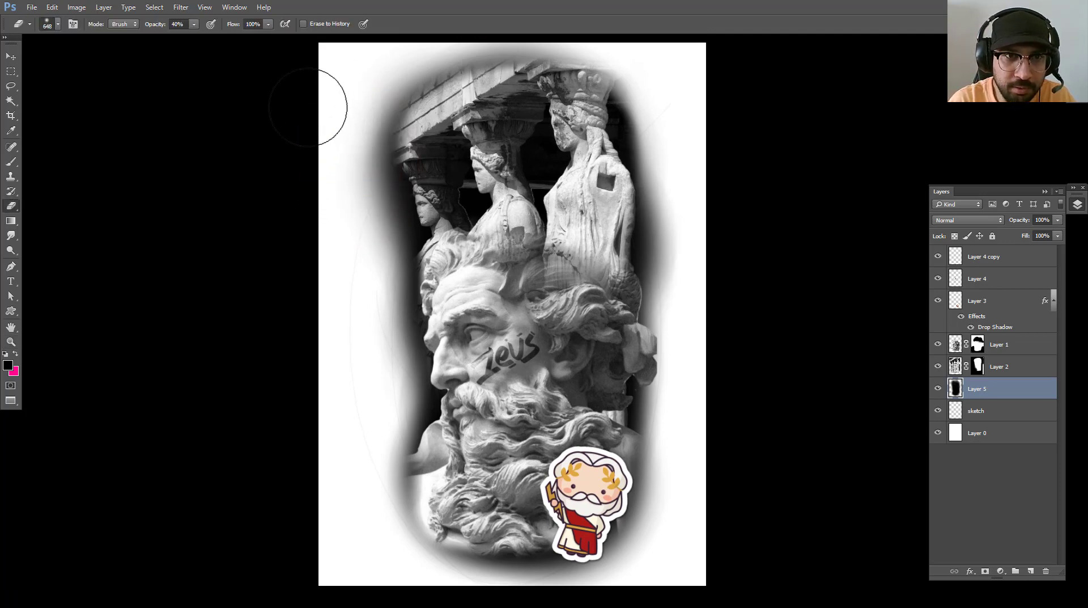
pyautogui.moveTo(308, 107)
pyautogui.mouseDown()
pyautogui.moveTo(316, 177)
pyautogui.moveTo(308, 162)
pyautogui.moveTo(347, 54)
pyautogui.moveTo(379, 41)
pyautogui.moveTo(527, 34)
pyautogui.moveTo(432, 25)
pyautogui.moveTo(442, 54)
pyautogui.moveTo(637, 92)
pyautogui.moveTo(674, 65)
pyautogui.moveTo(623, 212)
pyautogui.moveTo(524, 238)
pyautogui.moveTo(539, 244)
pyautogui.moveTo(542, 204)
pyautogui.moveTo(533, 198)
pyautogui.moveTo(510, 210)
pyautogui.moveTo(526, 224)
pyautogui.moveTo(470, 197)
pyautogui.moveTo(476, 182)
pyautogui.moveTo(453, 204)
pyautogui.moveTo(512, 259)
pyautogui.mouseUp()
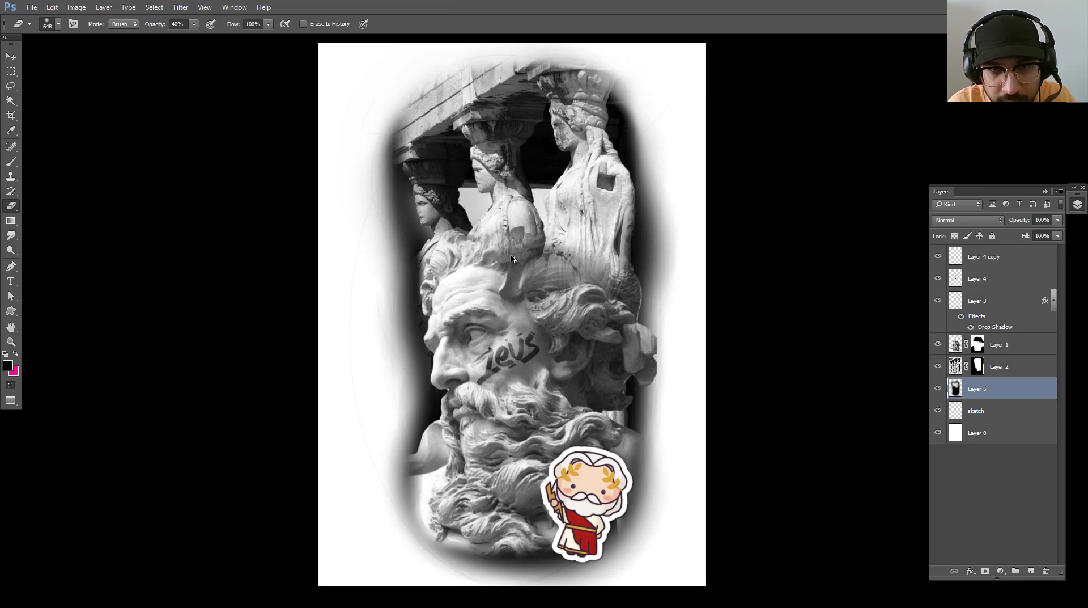
pyautogui.hotkey('ctrl', 'alt', 'z')
pyautogui.hotkey('ctrl', 'alt', 'z')
pyautogui.hotkey('ctrl', 'alt', 'z')
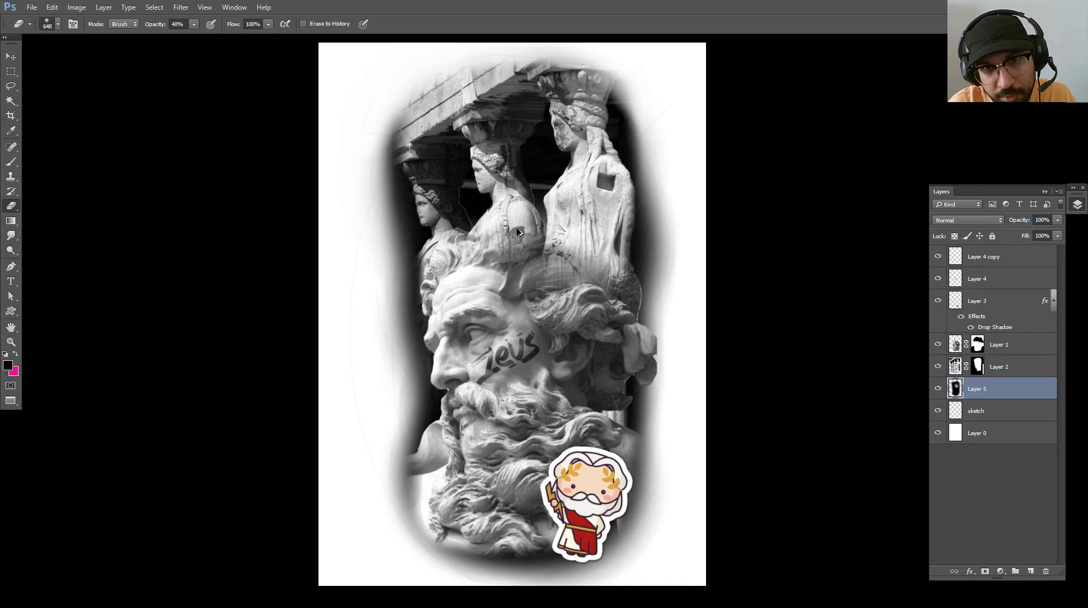
pyautogui.hotkey('ctrl', 'alt', 'z')
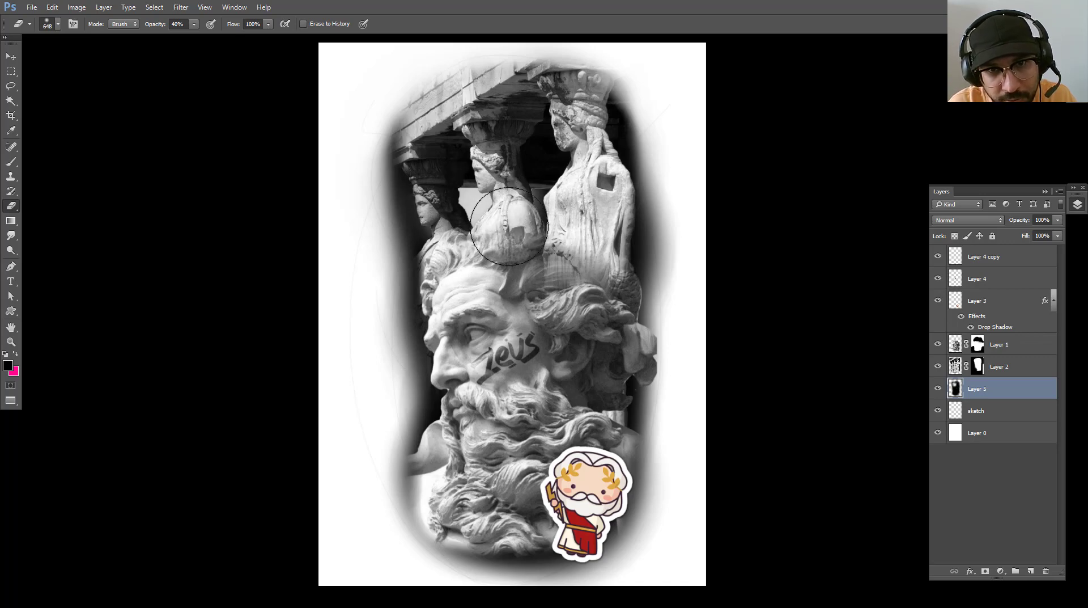
pyautogui.hotkey('ctrl', 'alt', 'z')
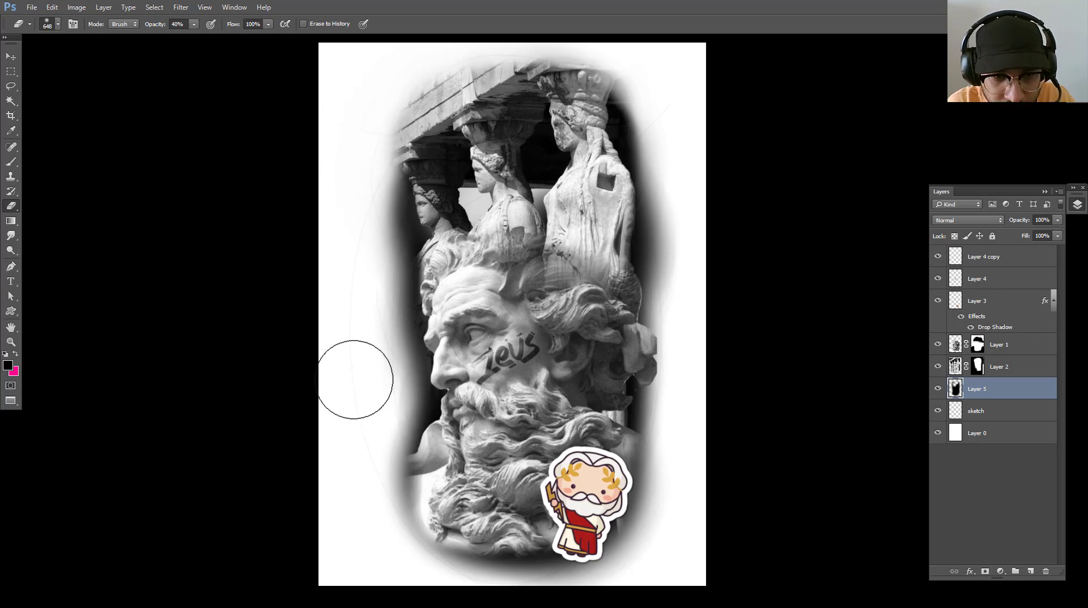
# Lighten the shadow below the beard and soften the vignette's right edge
pyautogui.moveTo(369, 506)
pyautogui.mouseDown()
pyautogui.moveTo(430, 546)
pyautogui.moveTo(401, 522)
pyautogui.moveTo(416, 518)
pyautogui.moveTo(431, 533)
pyautogui.mouseUp()
pyautogui.moveTo(662, 473); pyautogui.dragTo(621, 404)
pyautogui.moveTo(692, 291)
pyautogui.mouseDown()
pyautogui.moveTo(700, 223)
pyautogui.moveTo(687, 376)
pyautogui.mouseUp()
pyautogui.press('z')
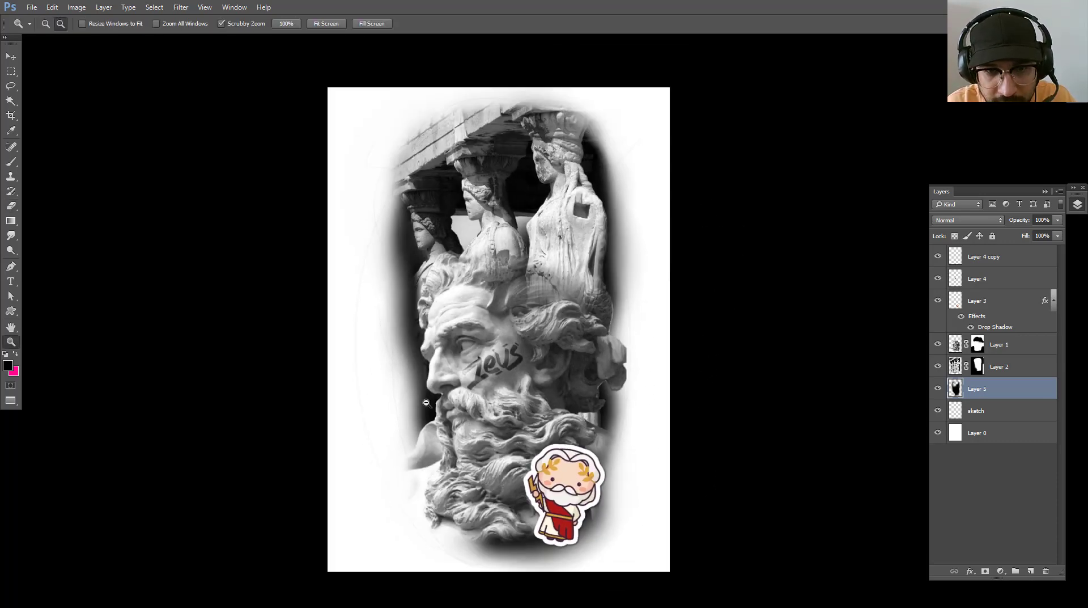
pyautogui.moveTo(428, 401); pyautogui.dragTo(453, 401)
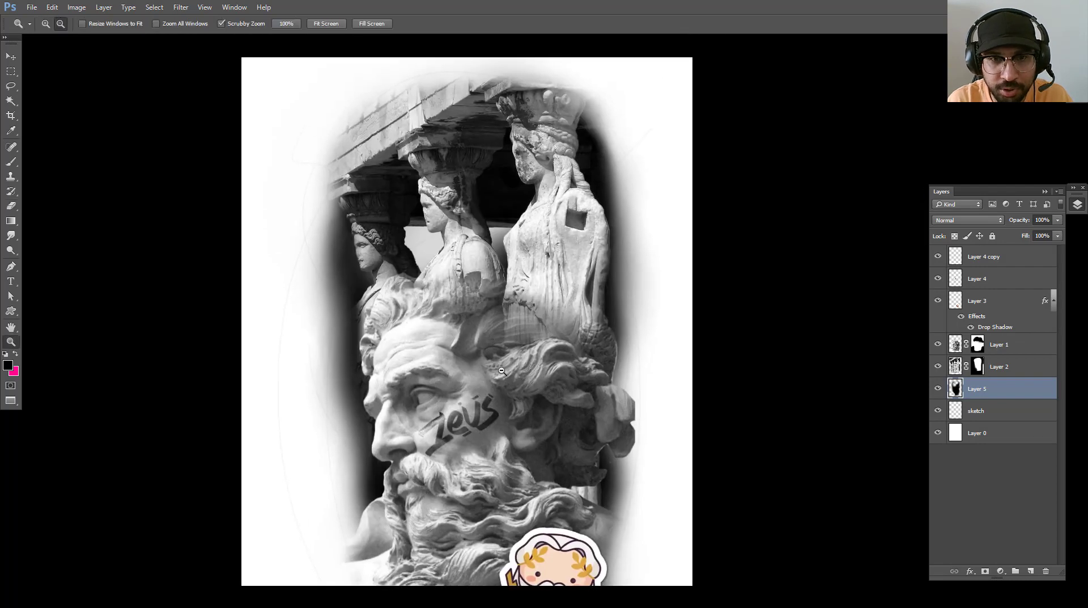
pyautogui.moveTo(536, 387); pyautogui.dragTo(558, 348)
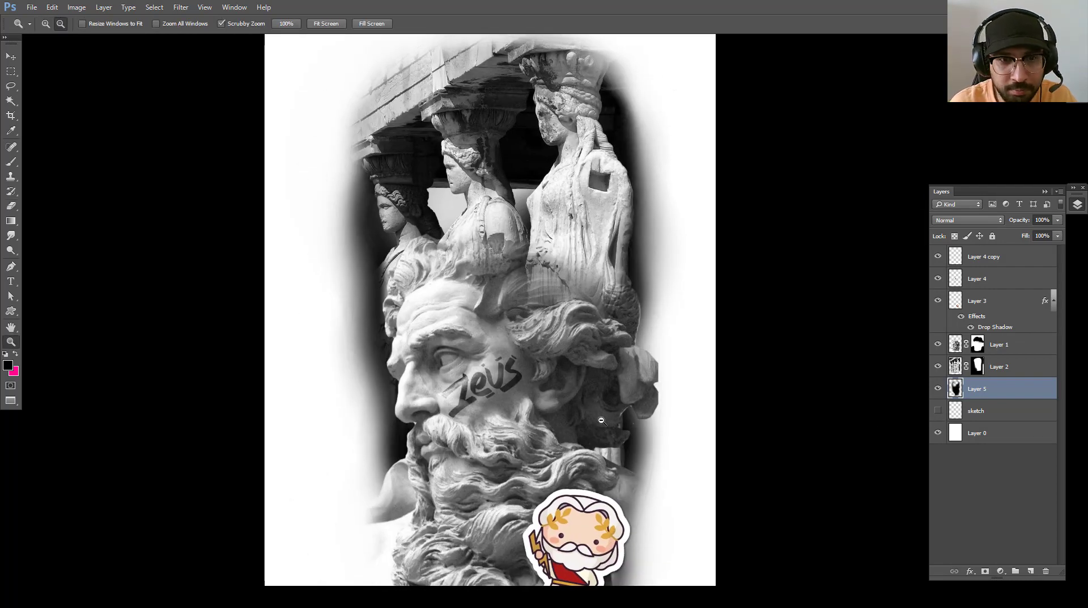
pyautogui.moveTo(601, 420); pyautogui.dragTo(502, 416)
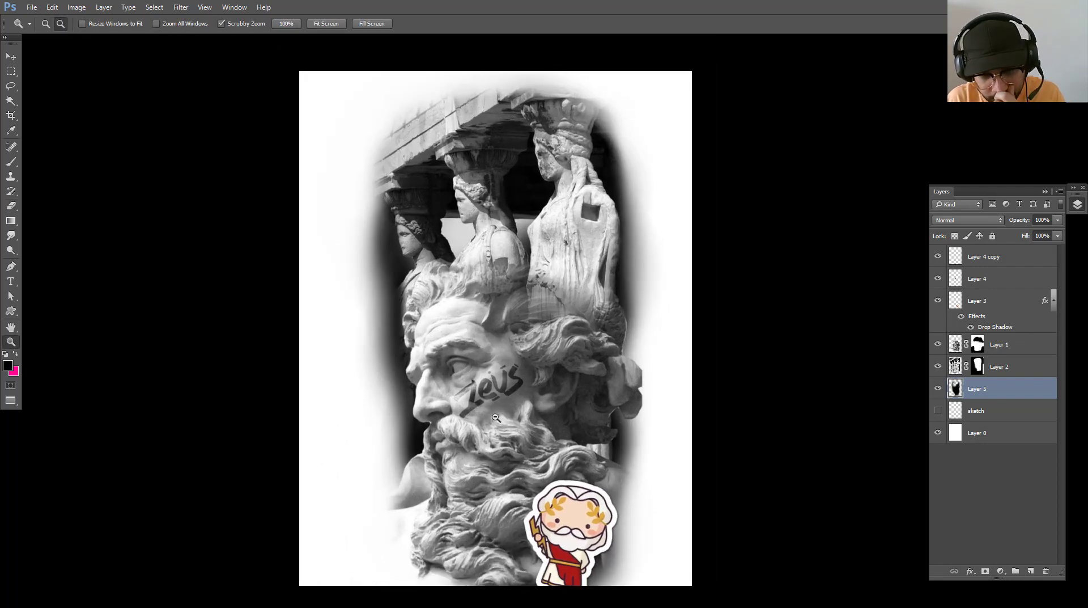
# Raise the chibi sticker on Layer 3 by about 1.33 cm
pyautogui.click(979, 302)
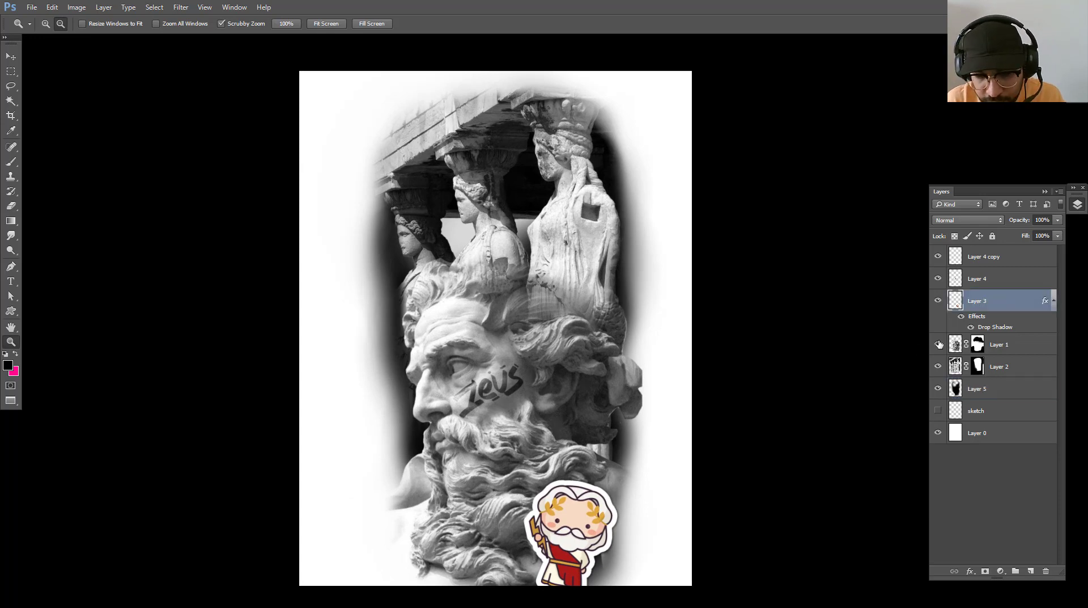
pyautogui.press('v')
pyautogui.moveTo(538, 527); pyautogui.dragTo(602, 530)
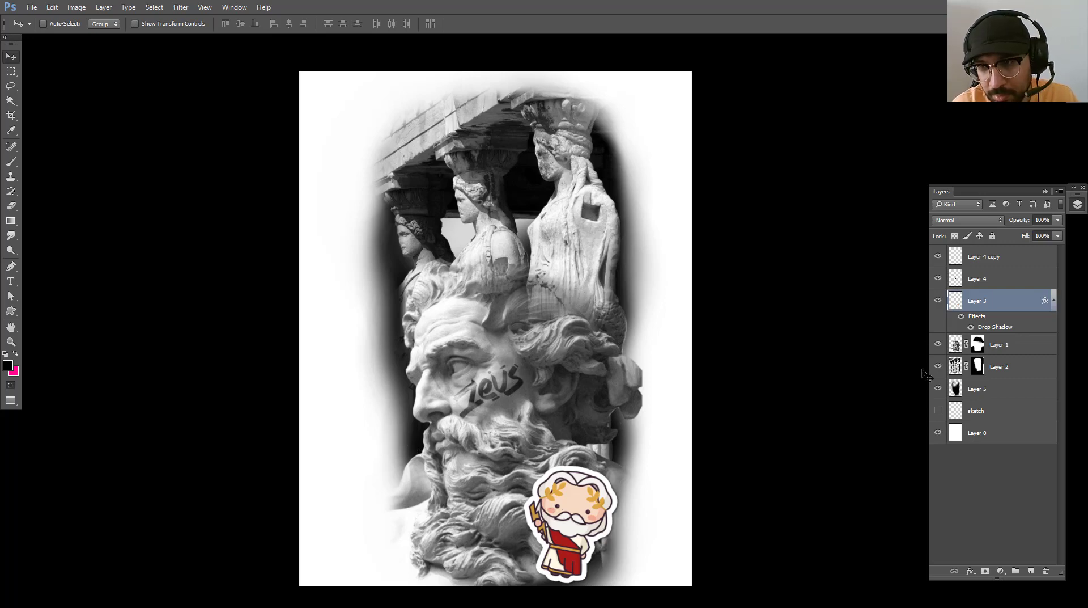
# Return to Layer 5 and set the soft eraser to about 143 px
pyautogui.click(971, 397)
pyautogui.press('e')
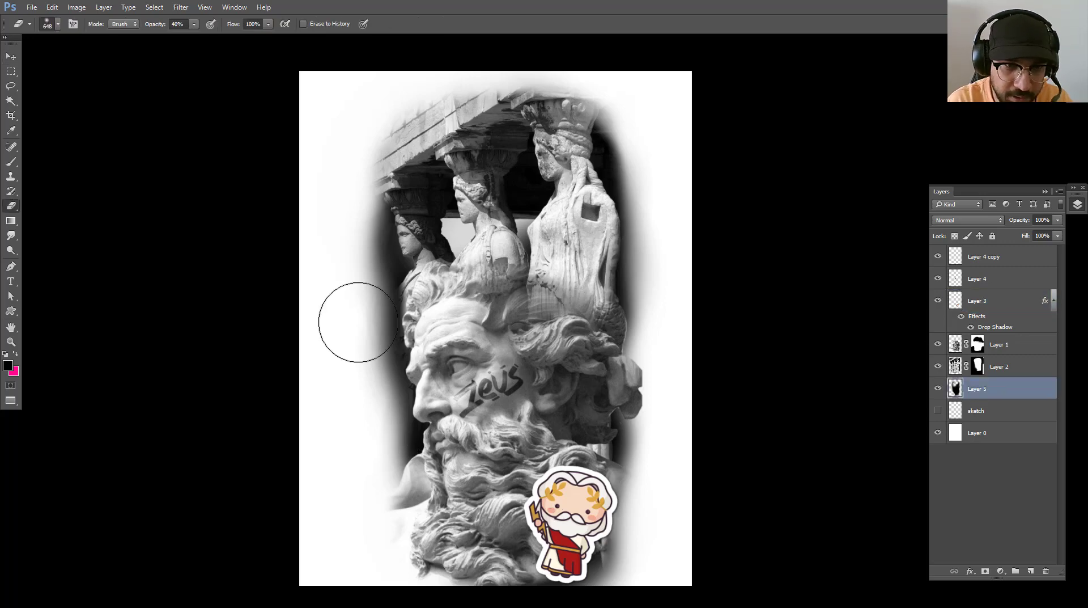
pyautogui.press('[')
pyautogui.press('[')
pyautogui.press('[')
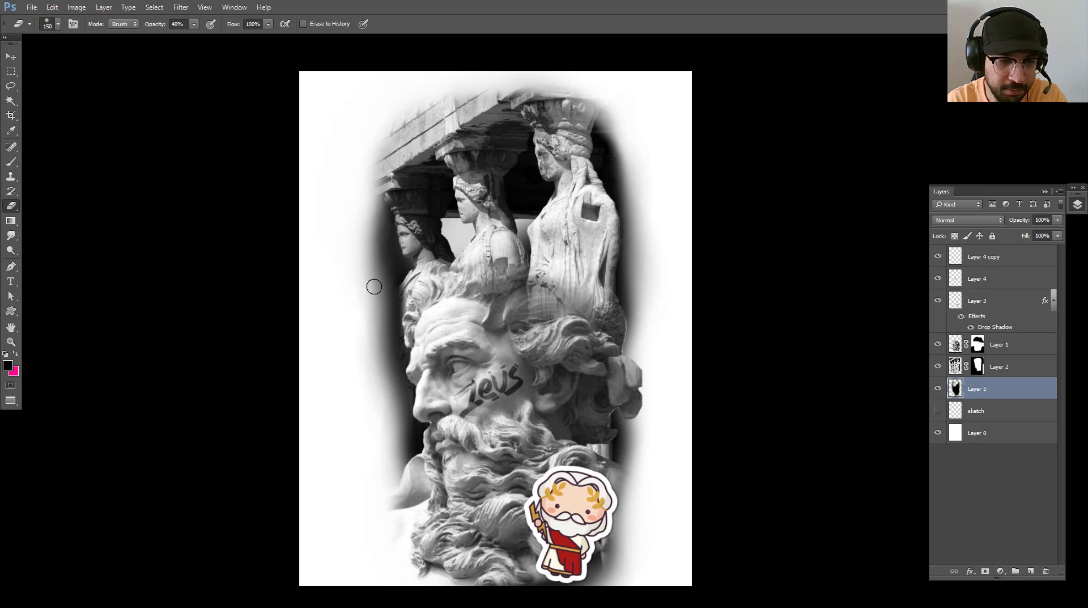
pyautogui.press('[')
pyautogui.press('[')
pyautogui.press('[')
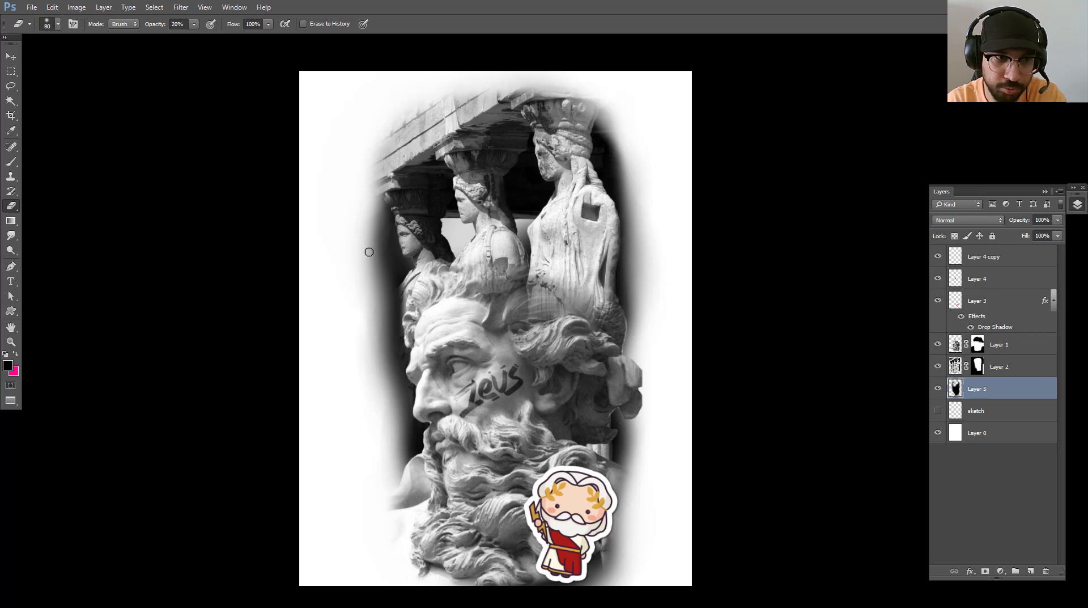
pyautogui.rightClick(409, 255)
pyautogui.press('Return')
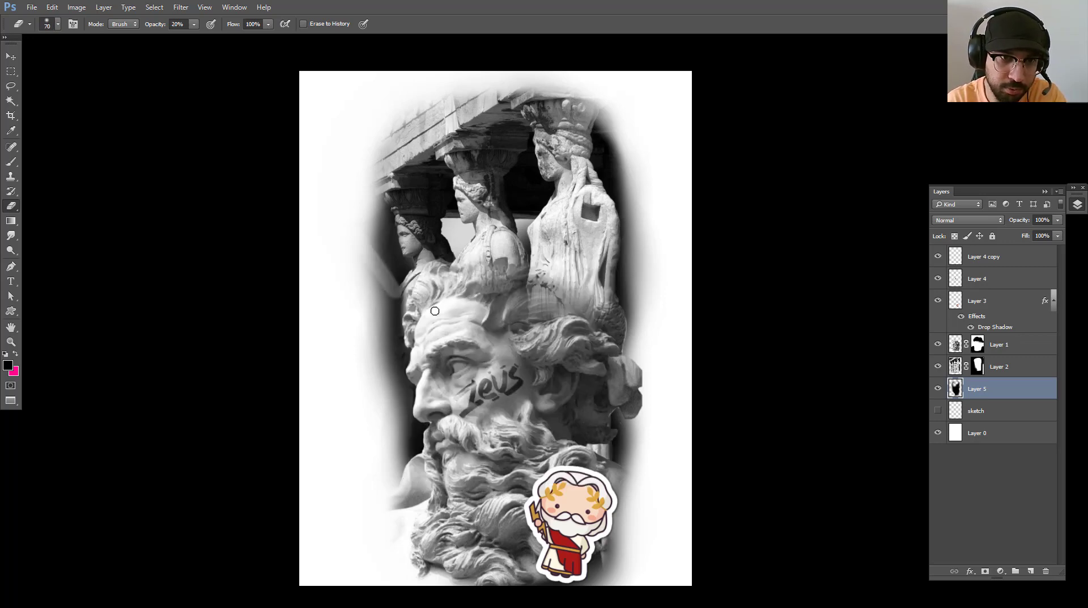
pyautogui.rightClick(423, 295)
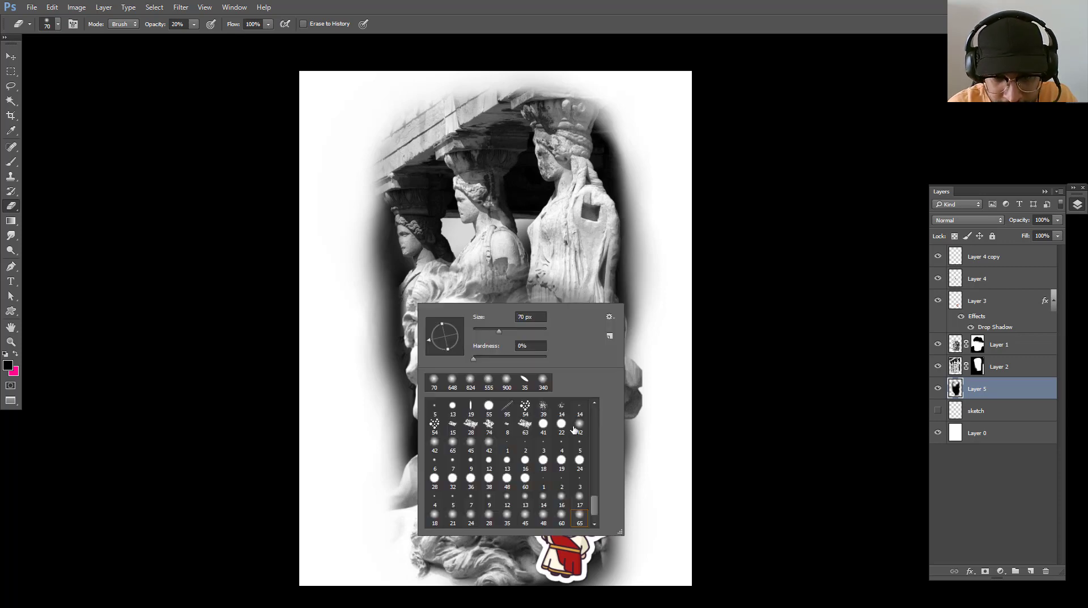
pyautogui.press('Return')
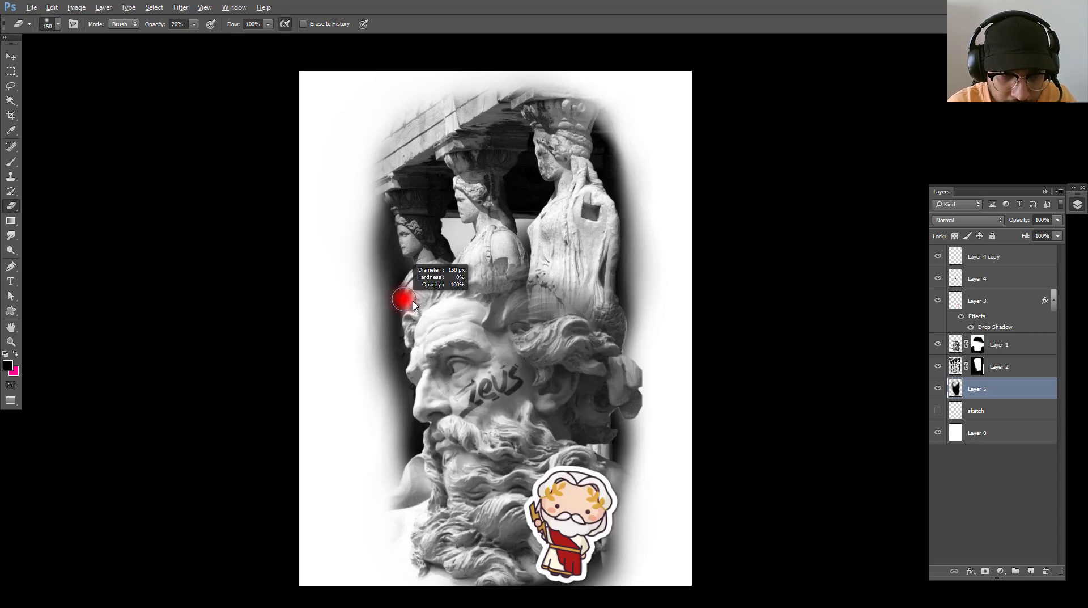
pyautogui.moveTo(413, 305)
pyautogui.mouseDown()
pyautogui.moveTo(374, 253)
pyautogui.moveTo(403, 323)
pyautogui.mouseUp()
# Lighten the vignette left of Zeus's head and beside his face
pyautogui.moveTo(377, 261)
pyautogui.mouseDown()
pyautogui.moveTo(403, 326)
pyautogui.moveTo(397, 303)
pyautogui.mouseUp()
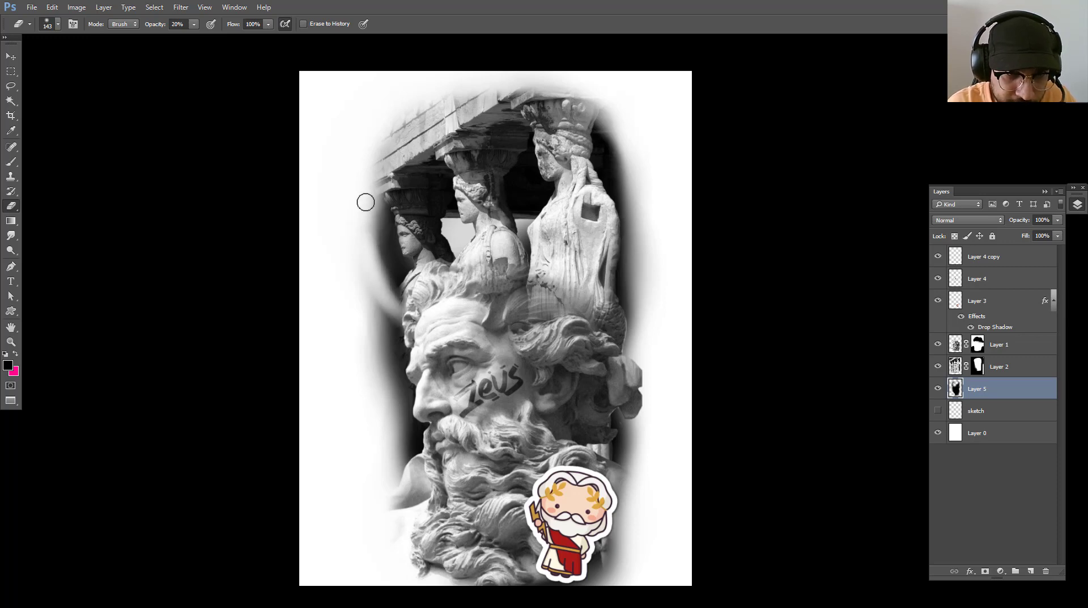
pyautogui.press('[')
pyautogui.press('[')
pyautogui.press('[')
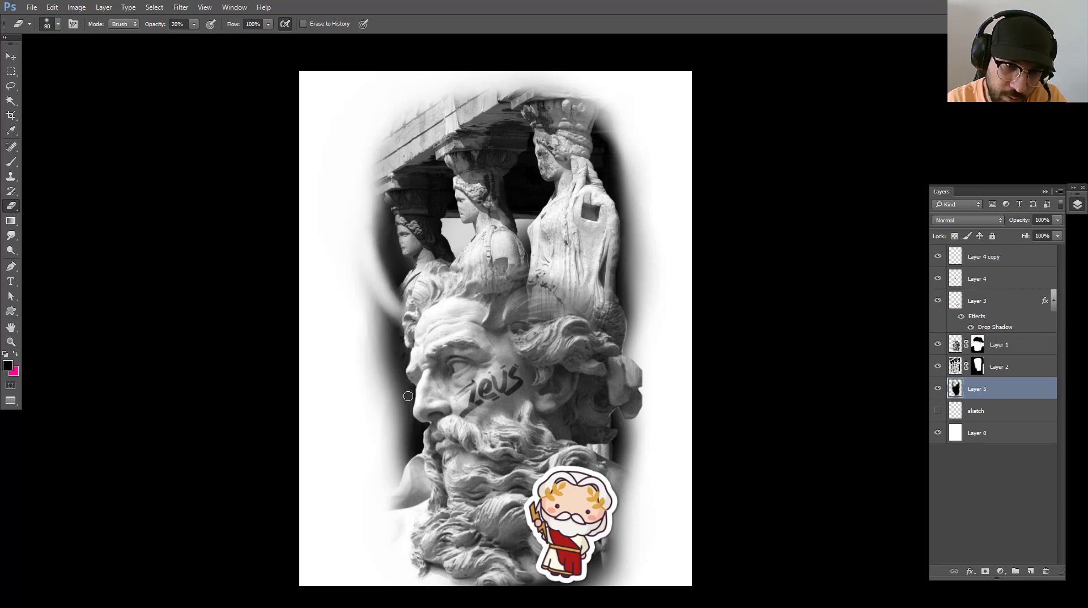
pyautogui.moveTo(421, 385); pyautogui.dragTo(373, 284)
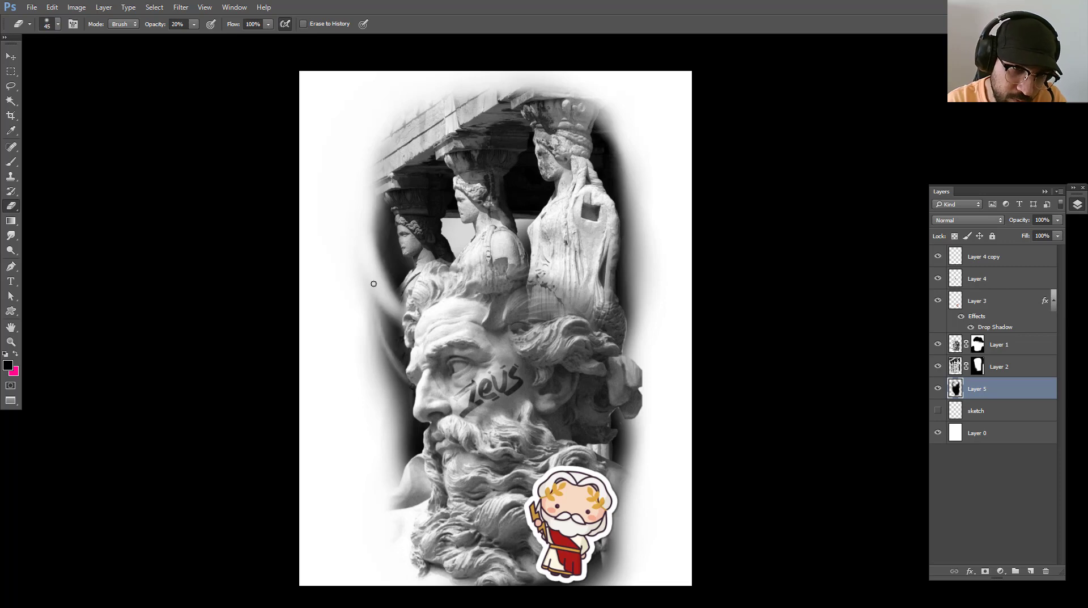
pyautogui.moveTo(399, 347)
pyautogui.mouseDown()
pyautogui.moveTo(376, 345)
pyautogui.moveTo(397, 368)
pyautogui.moveTo(376, 340)
pyautogui.moveTo(371, 274)
pyautogui.moveTo(419, 396)
pyautogui.moveTo(377, 340)
pyautogui.moveTo(369, 294)
pyautogui.moveTo(432, 418)
pyautogui.moveTo(376, 345)
pyautogui.moveTo(381, 297)
pyautogui.mouseUp()
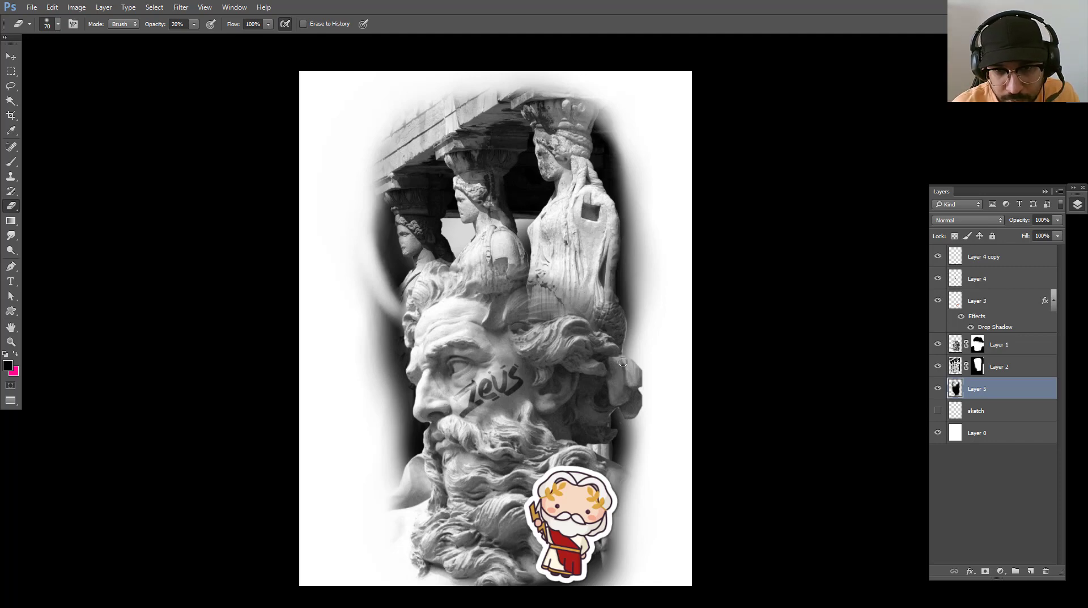
# Add Layer 6 at the top of the stack and make white the brush colour
pyautogui.click(1031, 570)
pyautogui.moveTo(1017, 390); pyautogui.dragTo(1014, 243)
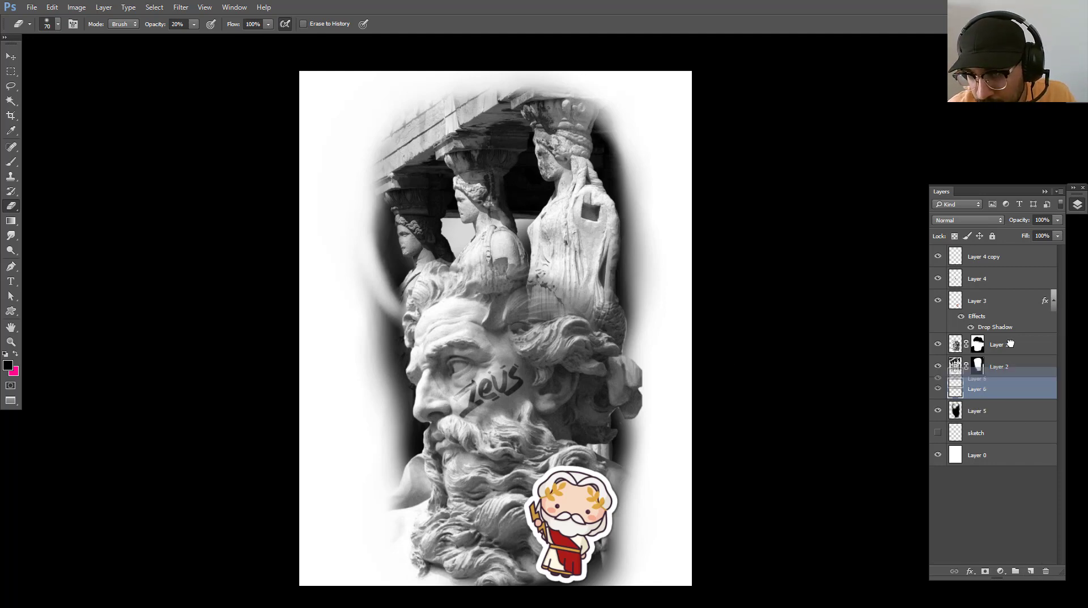
pyautogui.press('b')
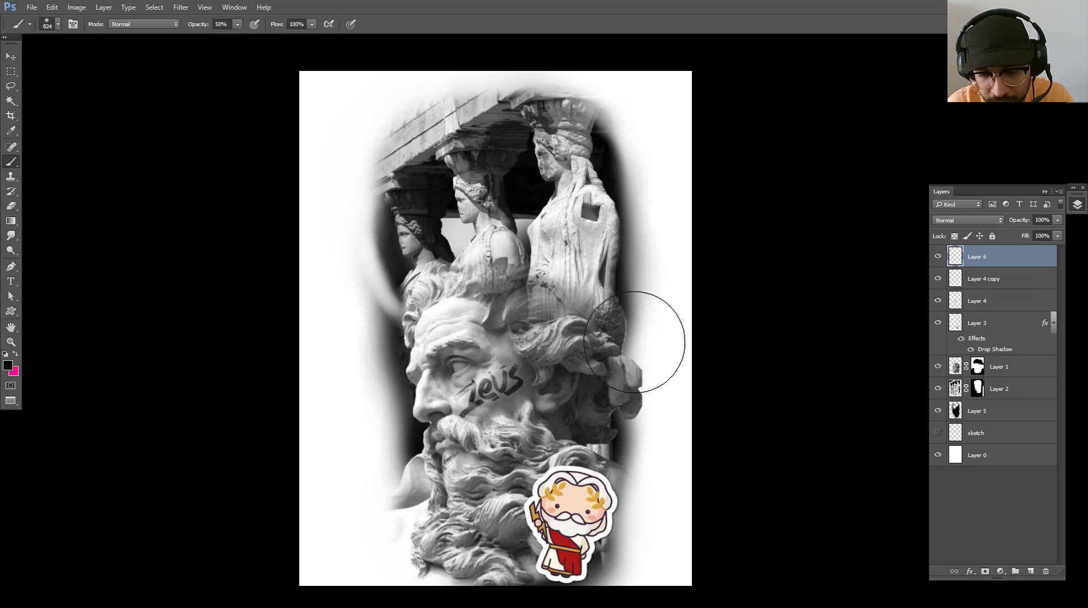
pyautogui.press('[')
pyautogui.press('[')
pyautogui.press('[')
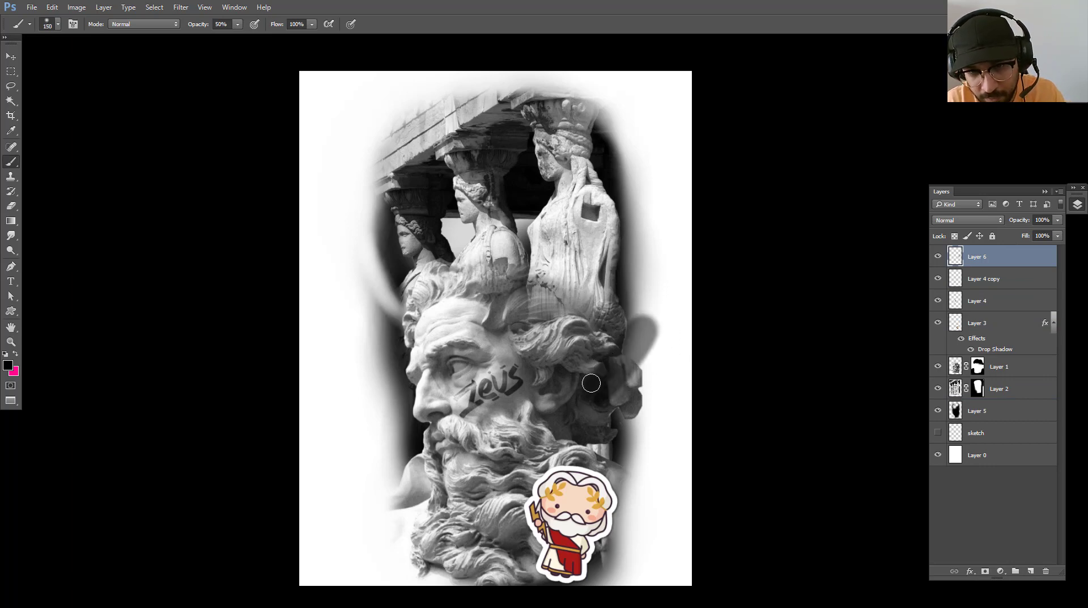
pyautogui.press('x')
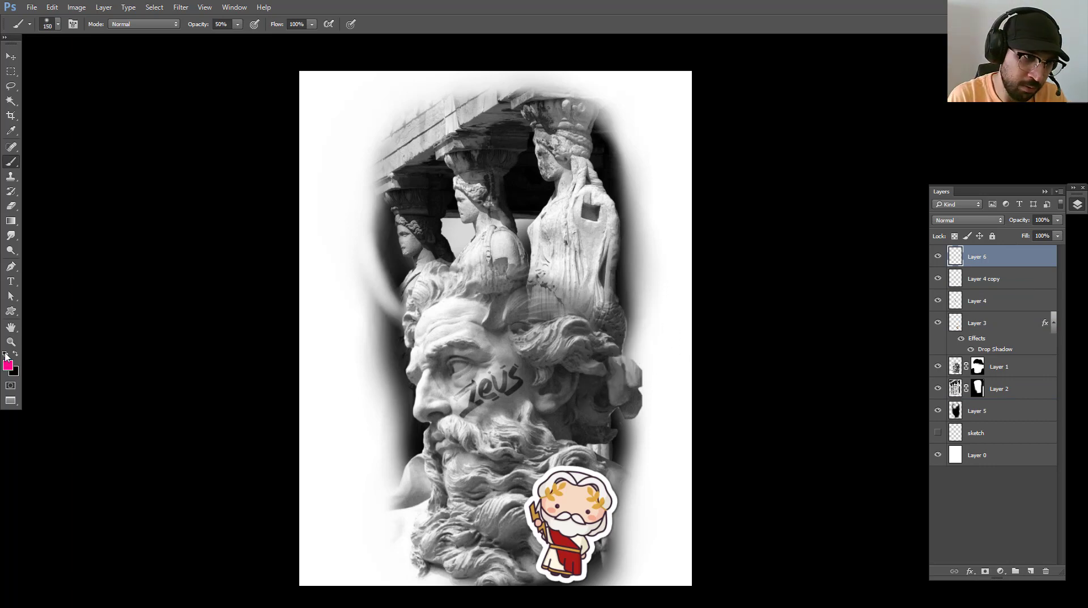
pyautogui.press('d')
pyautogui.press('x')
pyautogui.press('[')
pyautogui.press('[')
pyautogui.press('[')
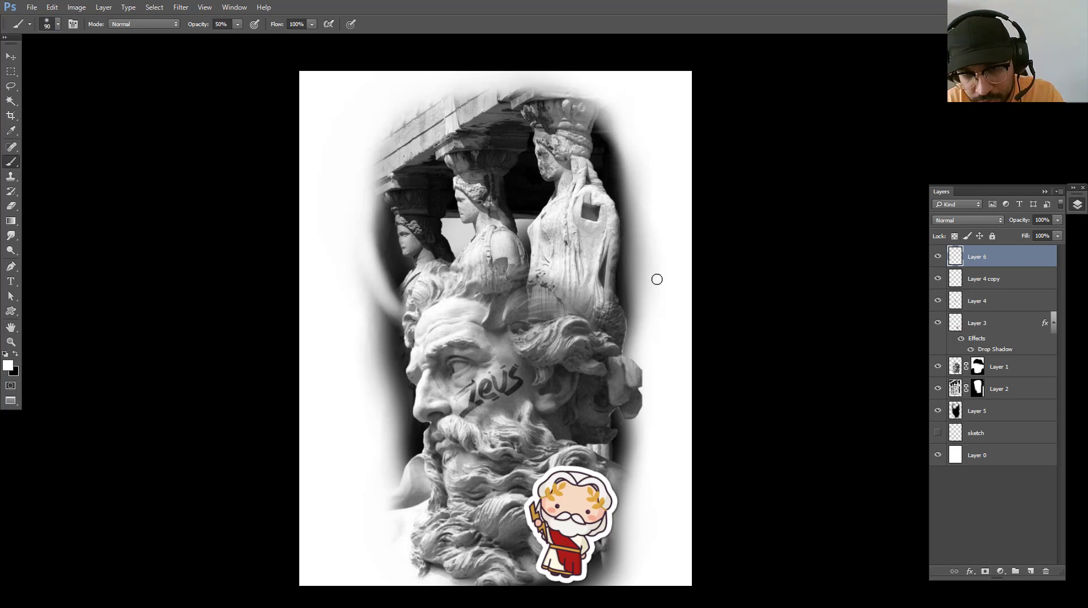
# Paint a first white stroke, then choose a soft brush at 10% flow, size 100
pyautogui.moveTo(655, 277); pyautogui.dragTo(589, 394)
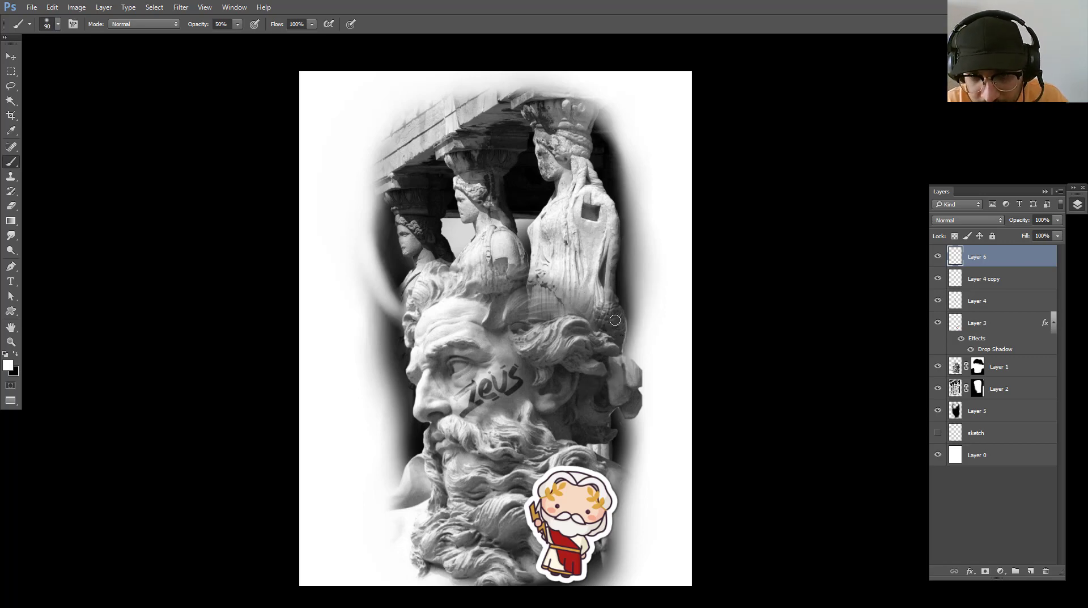
pyautogui.rightClick(644, 318)
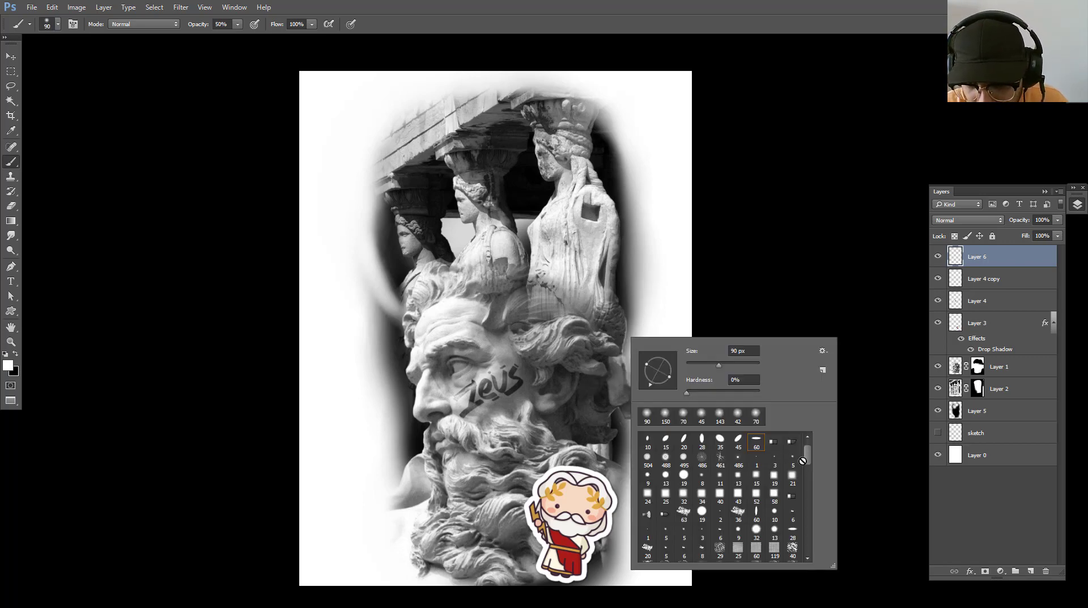
pyautogui.moveTo(802, 461); pyautogui.dragTo(803, 545)
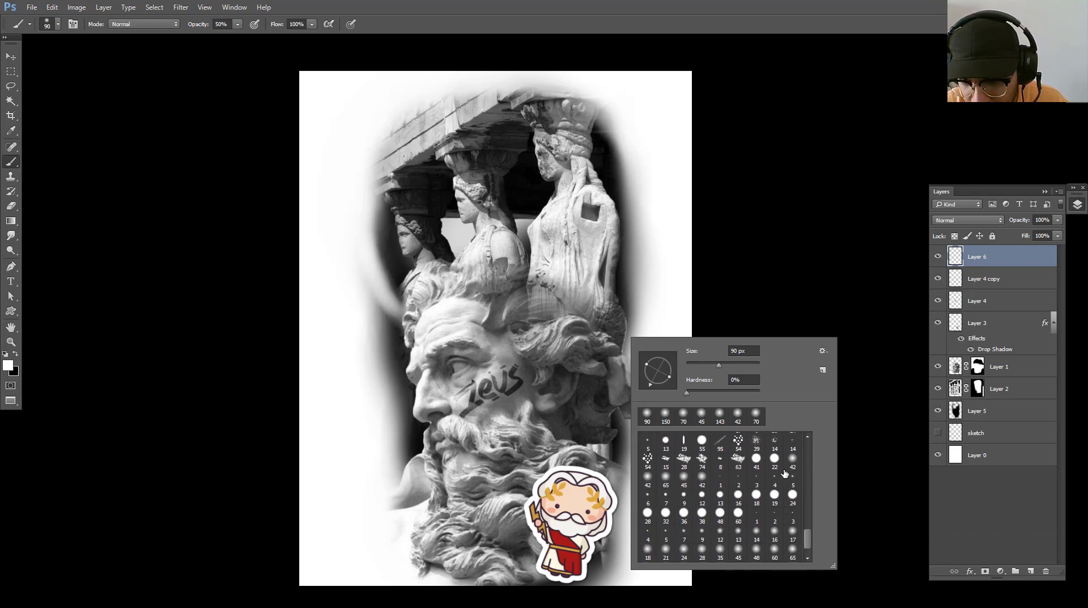
pyautogui.doubleClick(793, 459)
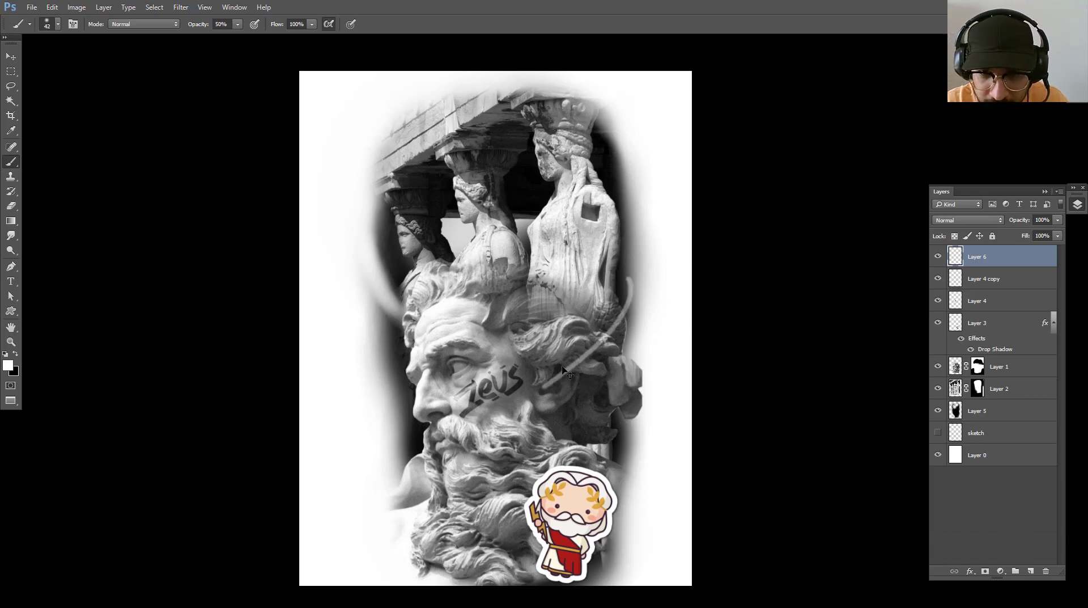
pyautogui.rightClick(629, 349)
pyautogui.press('Return')
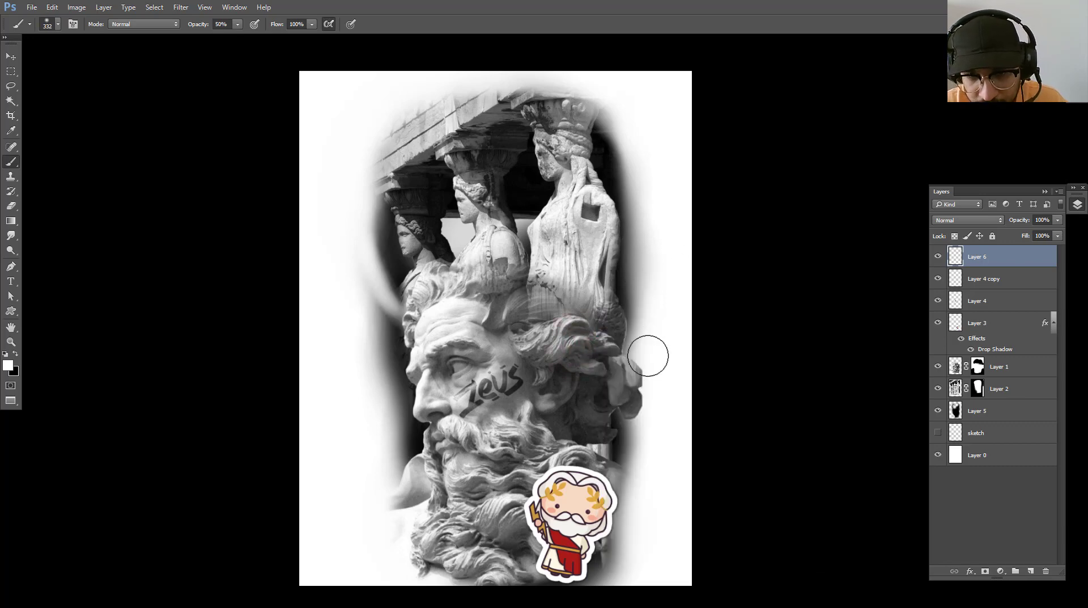
pyautogui.press('[')
pyautogui.press('[')
pyautogui.press('[')
pyautogui.hotkey('shift', '1')
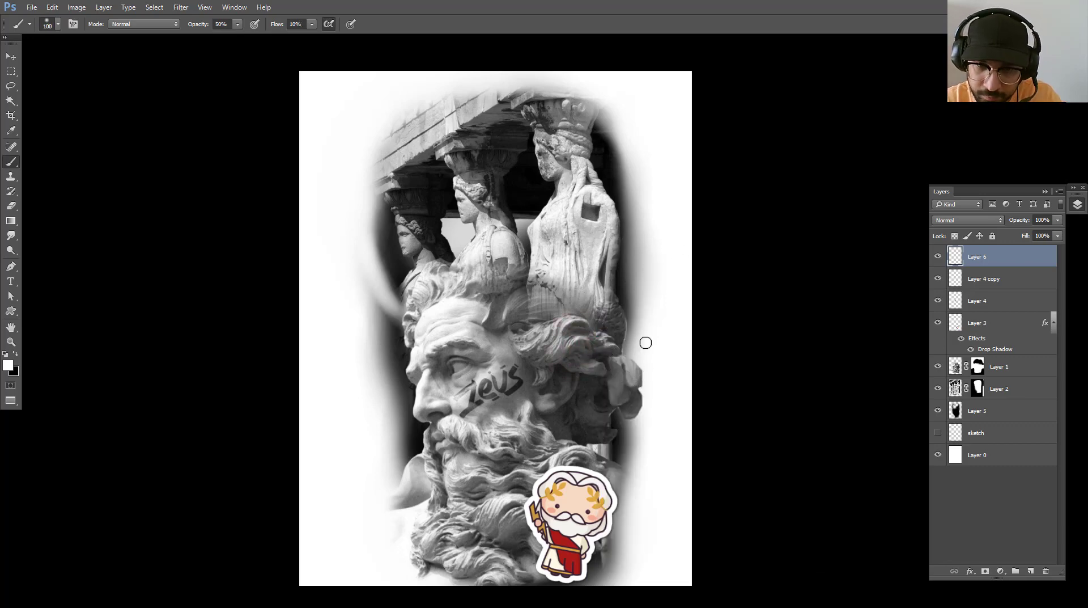
pyautogui.press('[')
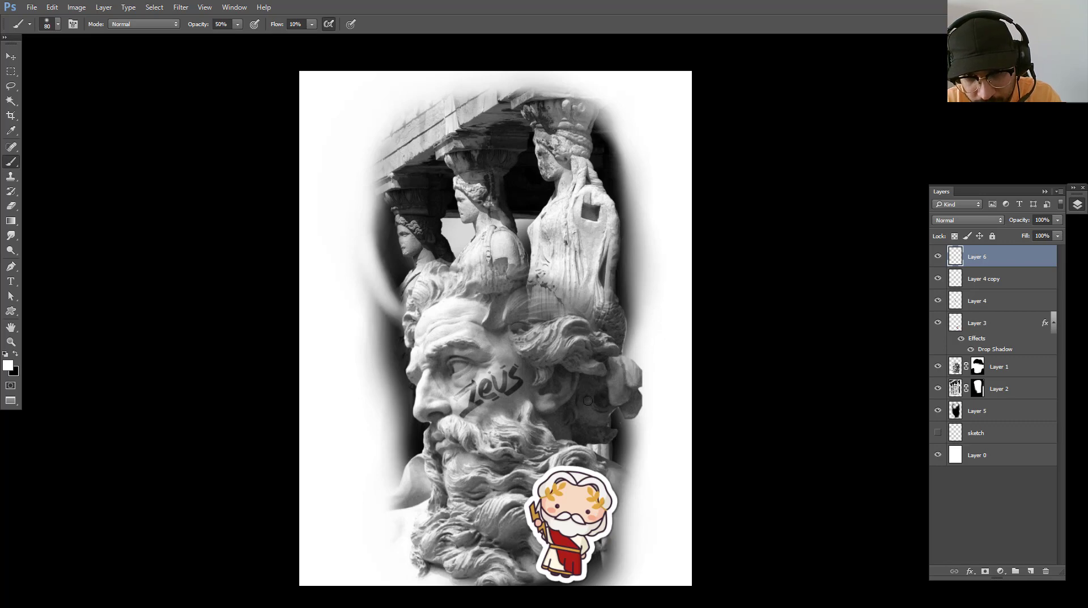
# Build up soft white light streaks in the shadow right of Zeus's cheek
pyautogui.moveTo(588, 400); pyautogui.dragTo(622, 370)
pyautogui.moveTo(565, 418)
pyautogui.mouseDown()
pyautogui.moveTo(615, 371)
pyautogui.moveTo(588, 394)
pyautogui.mouseUp()
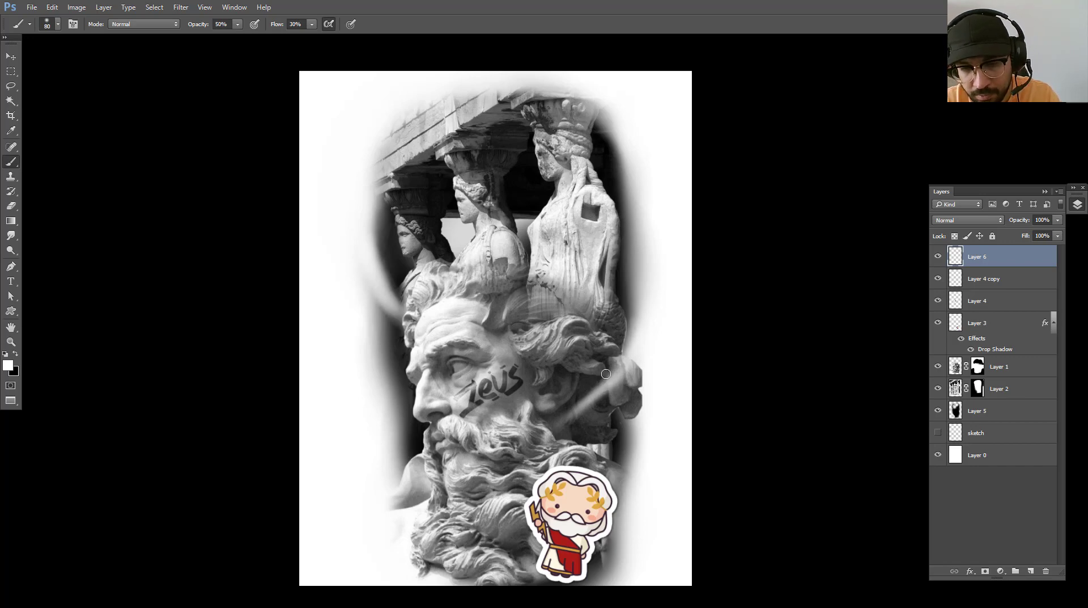
pyautogui.press(']')
pyautogui.press(']')
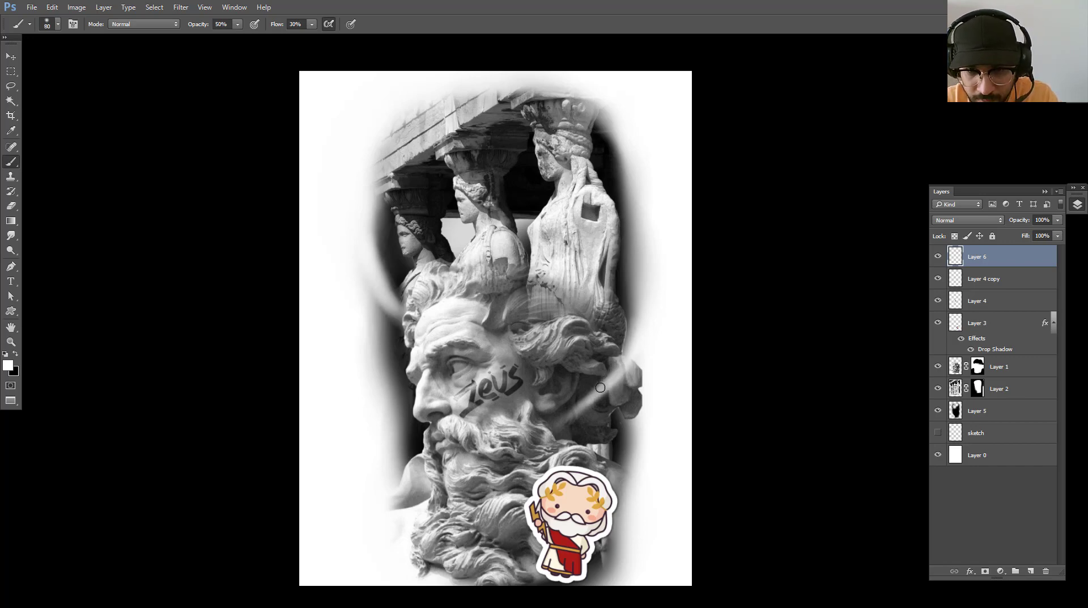
pyautogui.moveTo(600, 387); pyautogui.dragTo(568, 416)
pyautogui.moveTo(640, 342)
pyautogui.mouseDown()
pyautogui.moveTo(560, 423)
pyautogui.moveTo(628, 361)
pyautogui.mouseUp()
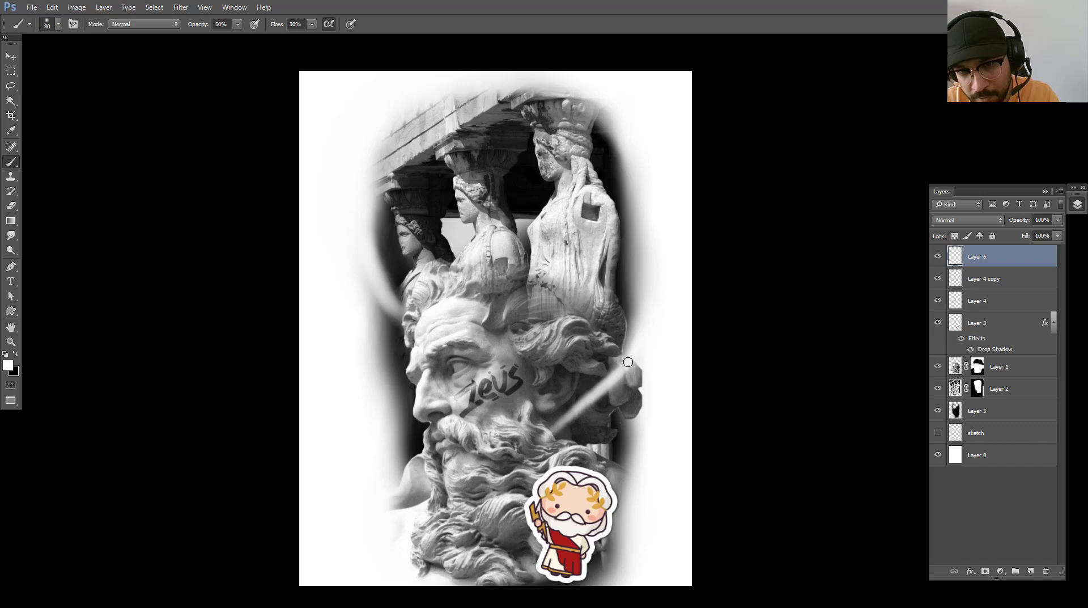
pyautogui.press(']')
pyautogui.press(']')
pyautogui.press(']')
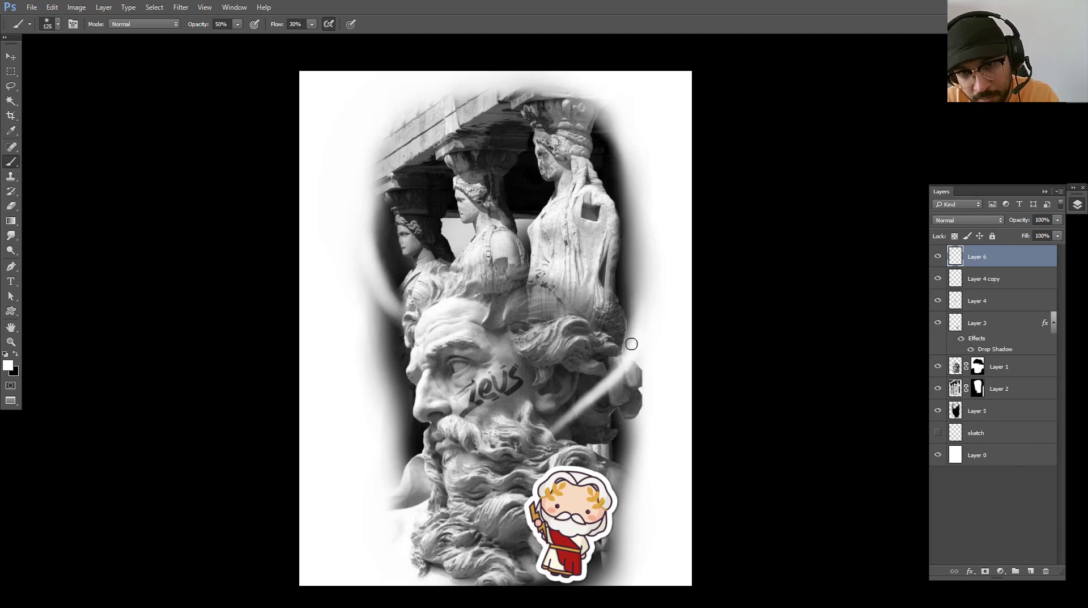
pyautogui.press('[')
pyautogui.press('[')
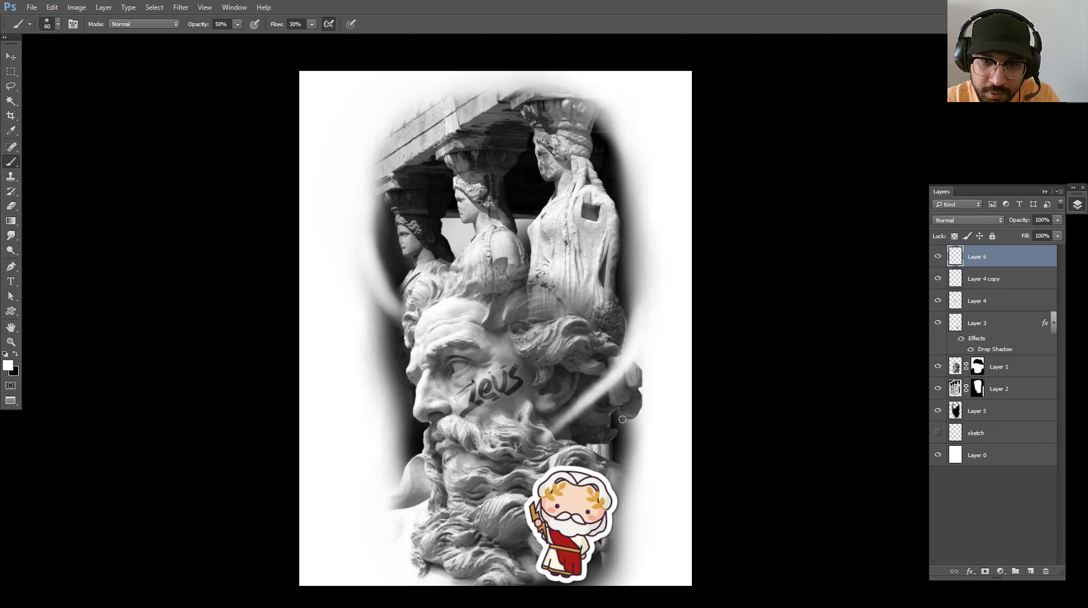
pyautogui.press('[')
# Brighten and strengthen the diagonal white streak and its end
pyautogui.moveTo(647, 377)
pyautogui.mouseDown()
pyautogui.moveTo(600, 434)
pyautogui.moveTo(618, 422)
pyautogui.mouseUp()
pyautogui.press(']')
pyautogui.press(']')
pyautogui.press(']')
pyautogui.moveTo(648, 363)
pyautogui.mouseDown()
pyautogui.moveTo(620, 419)
pyautogui.moveTo(587, 444)
pyautogui.mouseUp()
pyautogui.moveTo(638, 394); pyautogui.dragTo(585, 445)
pyautogui.moveTo(641, 372)
pyautogui.mouseDown()
pyautogui.moveTo(581, 448)
pyautogui.moveTo(587, 439)
pyautogui.mouseUp()
pyautogui.press('[')
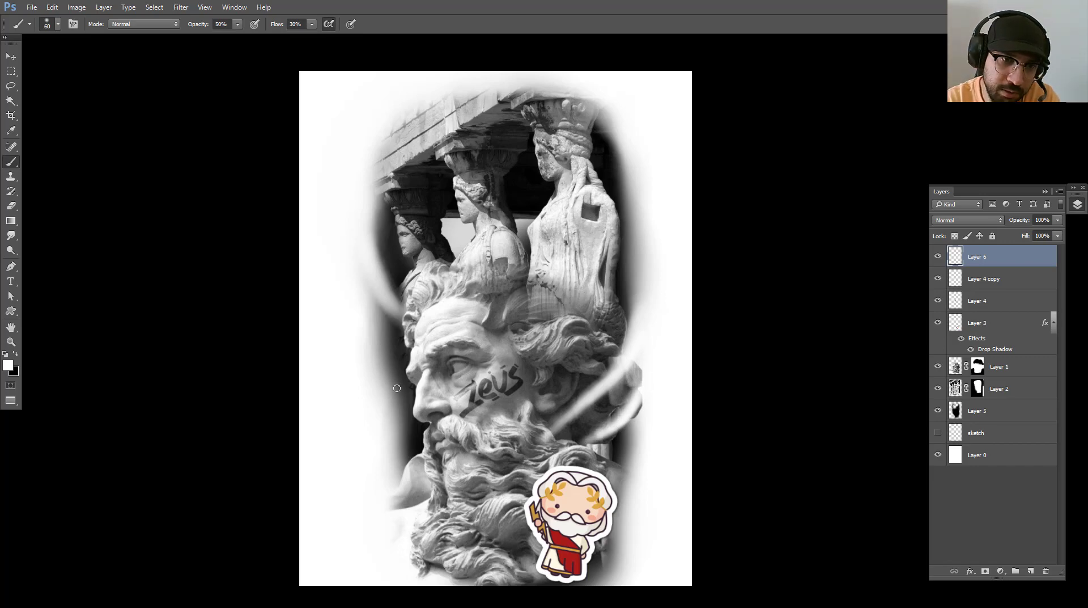
pyautogui.press(']')
# Paint a white swirl curving past the left of Zeus's face and brow
pyautogui.moveTo(372, 343); pyautogui.dragTo(414, 404)
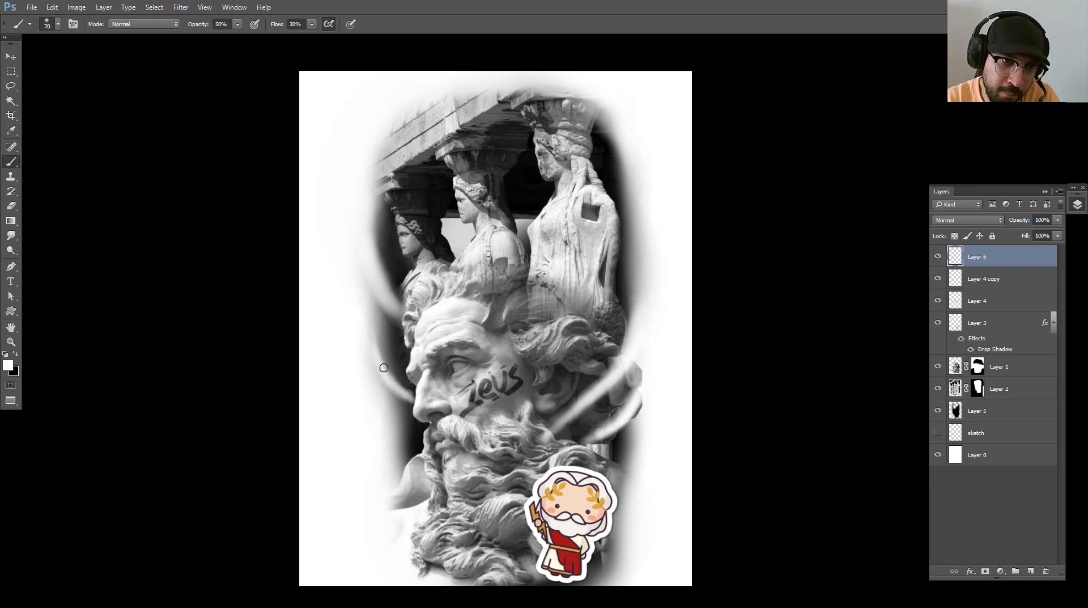
pyautogui.press(']')
pyautogui.press(']')
pyautogui.press(']')
pyautogui.moveTo(366, 347); pyautogui.dragTo(402, 400)
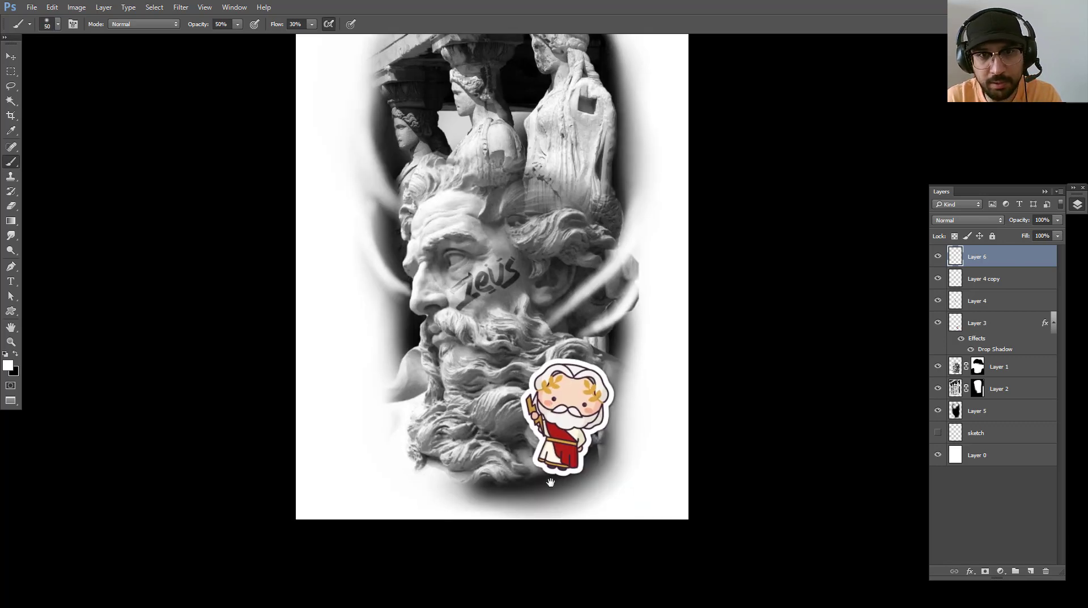
pyautogui.moveTo(559, 533); pyautogui.dragTo(573, 534)
pyautogui.press('e')
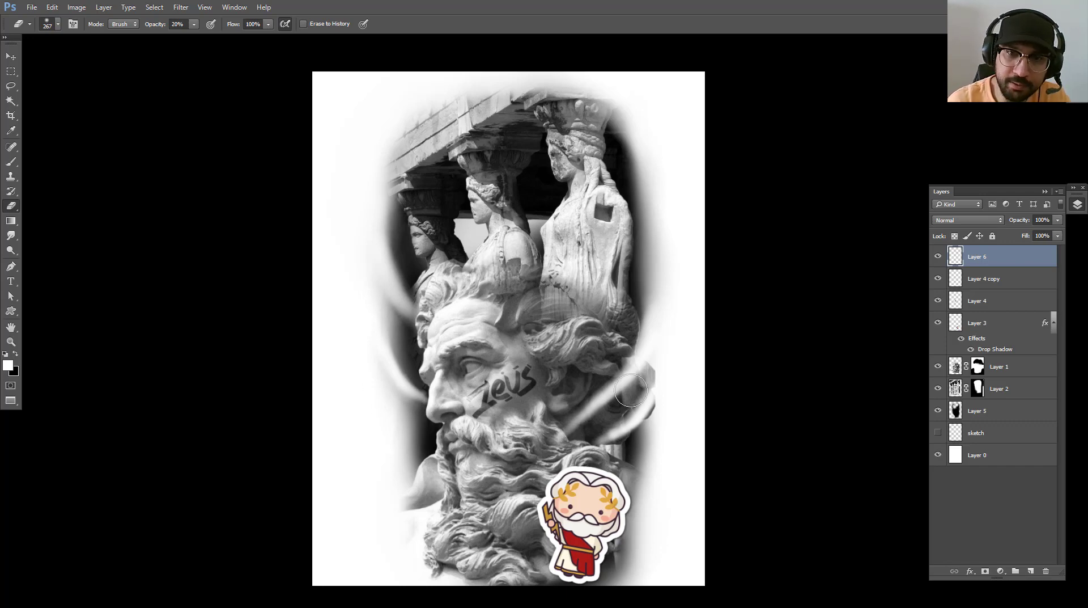
pyautogui.press('z')
pyautogui.keyDown('alt'); pyautogui.click(507, 305); pyautogui.keyUp('alt')
pyautogui.press('f')
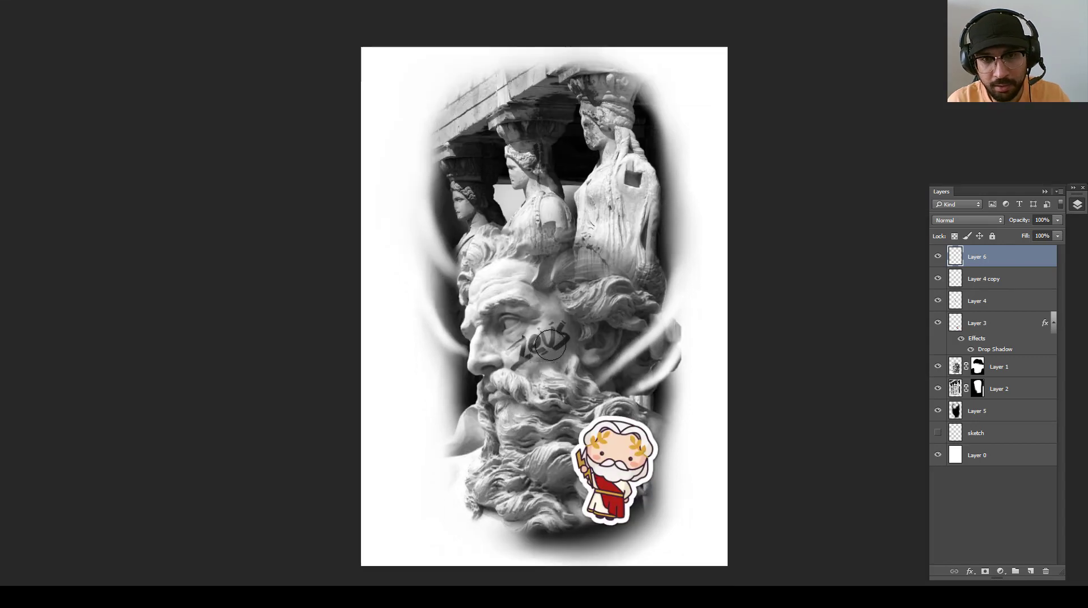
pyautogui.hotkey('ctrl', '0')
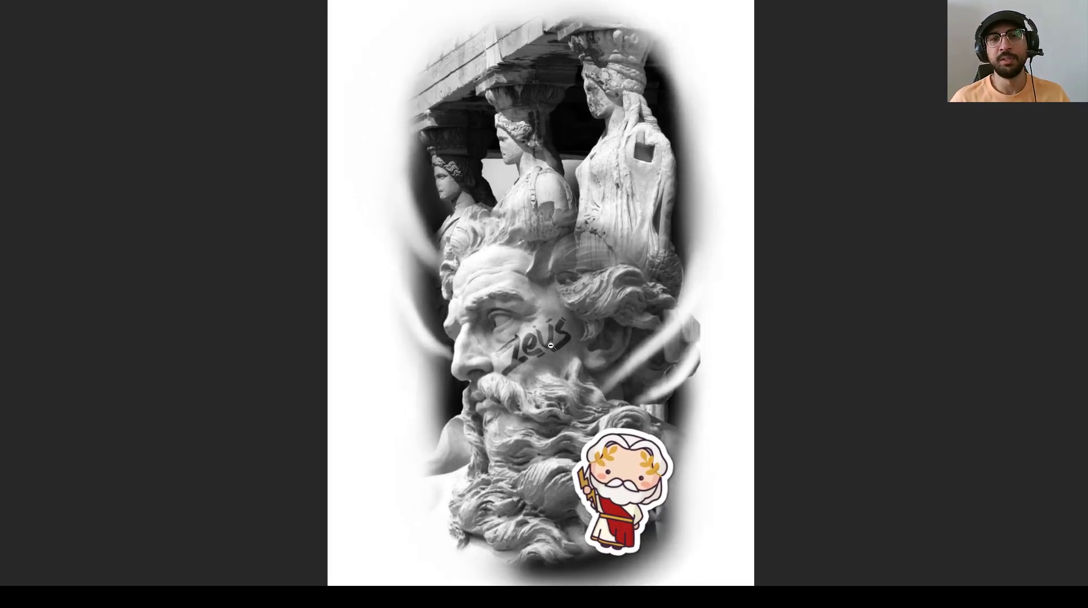
pyautogui.press('e')
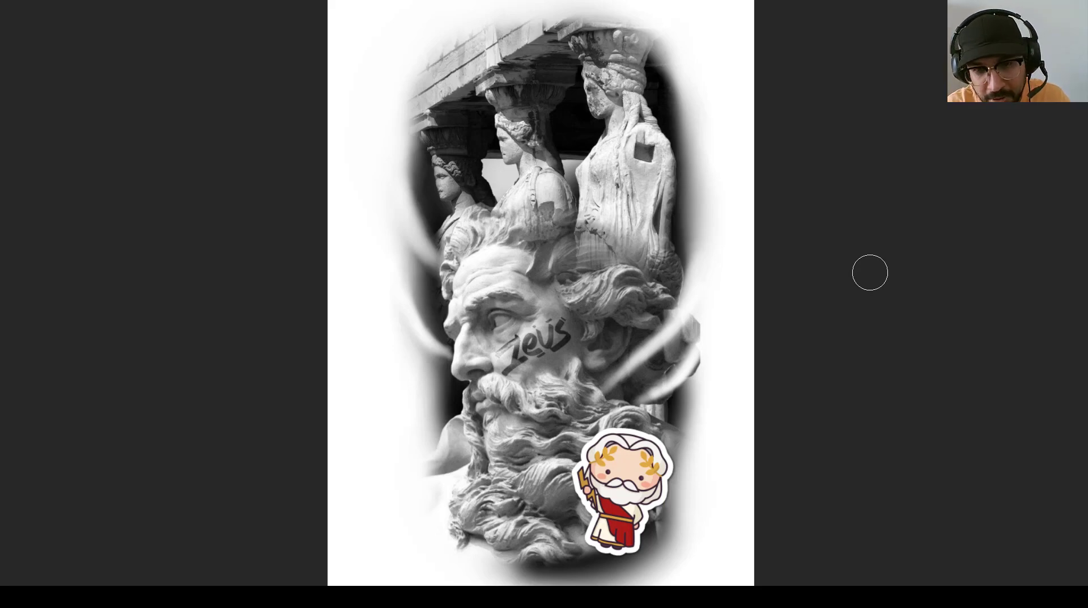
pyautogui.press('f')
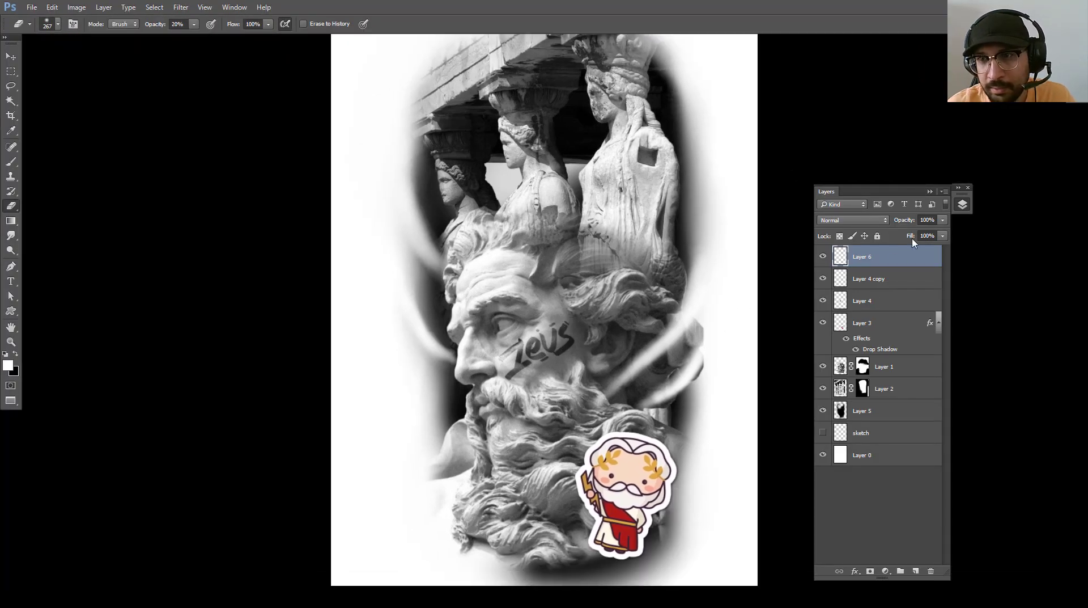
# Apply Levels to Layer 1 with input values 20, 1.13 and 249
pyautogui.moveTo(898, 194); pyautogui.dragTo(1036, 166)
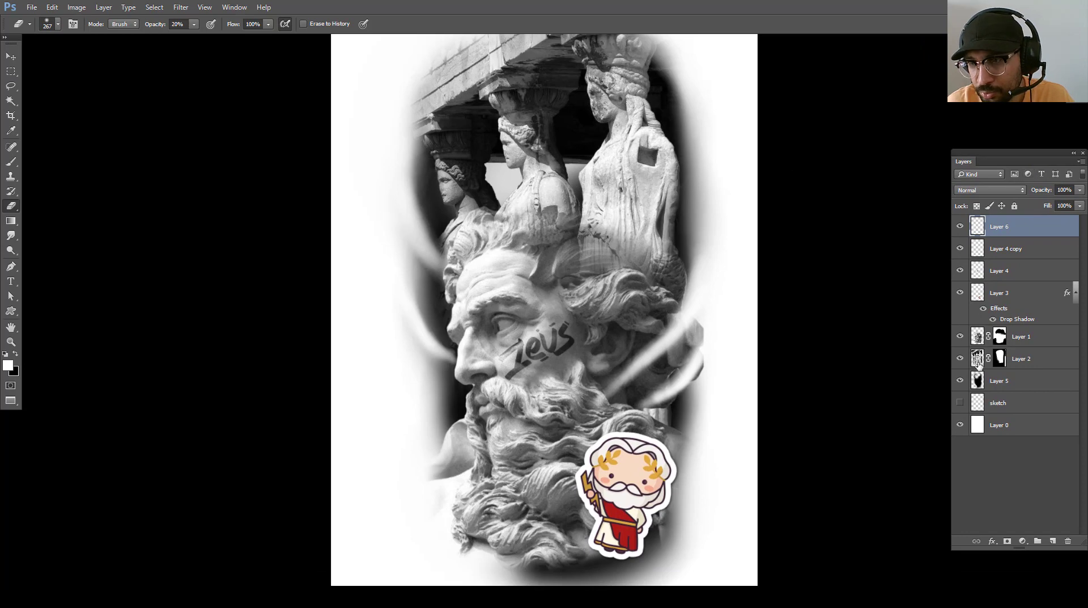
pyautogui.click(978, 339)
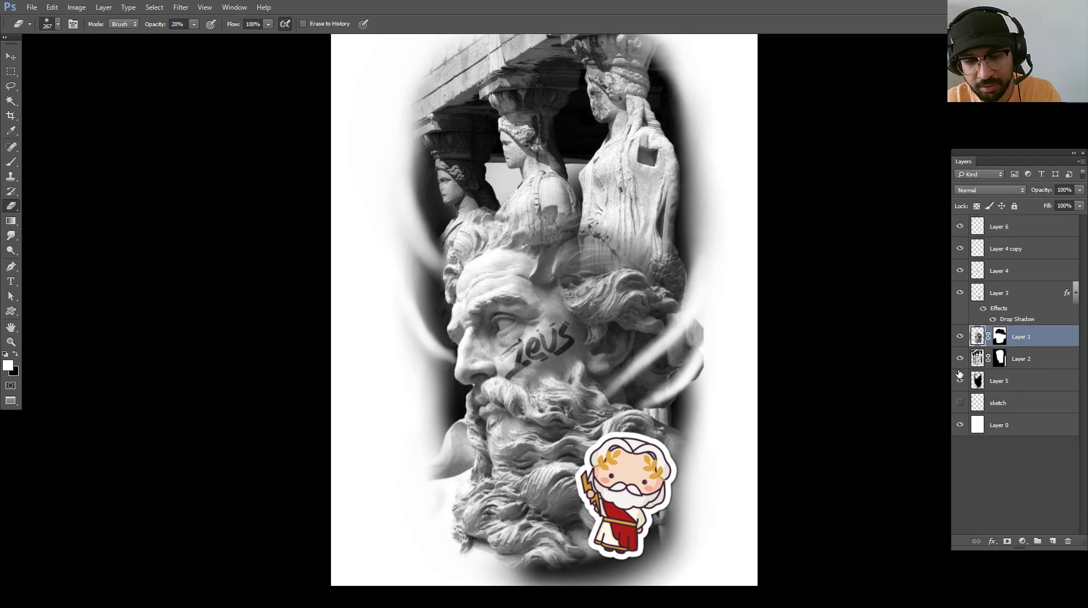
pyautogui.hotkey('ctrl', 'l')
pyautogui.moveTo(813, 235); pyautogui.dragTo(827, 235)
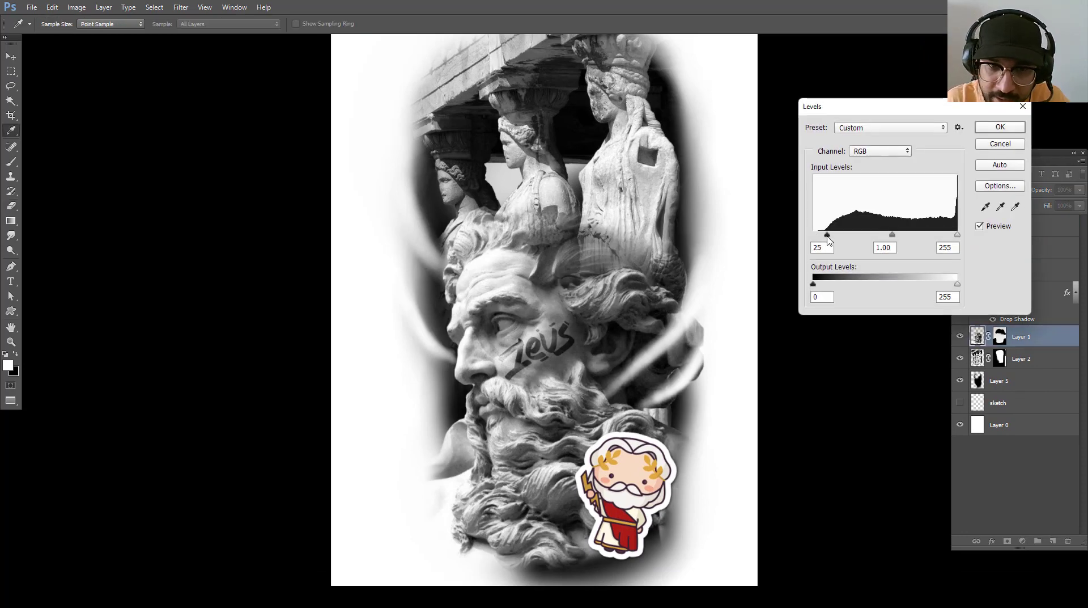
pyautogui.moveTo(957, 235); pyautogui.dragTo(953, 235)
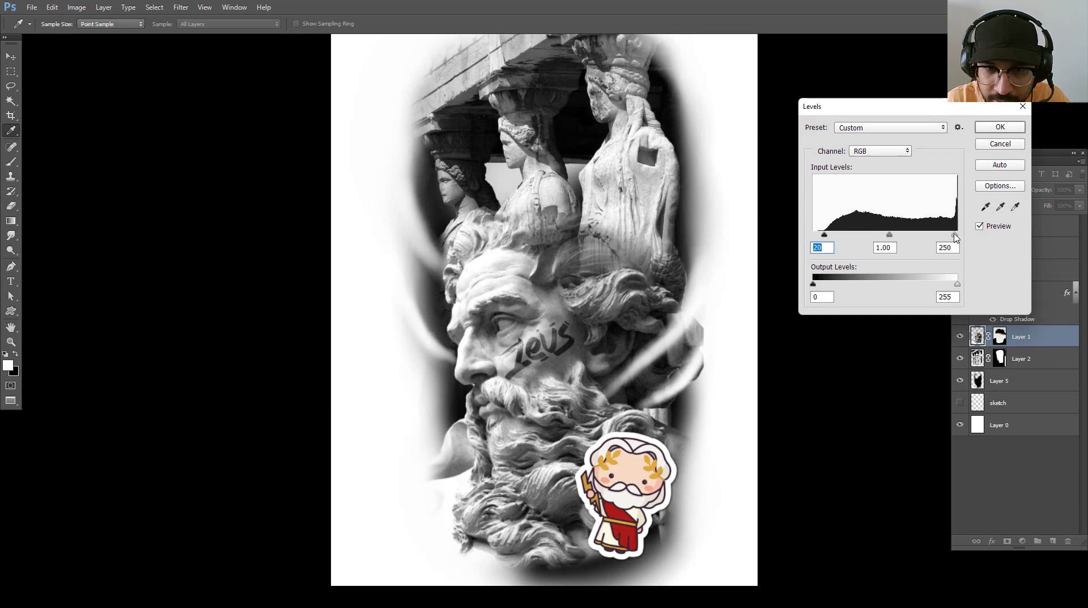
pyautogui.moveTo(888, 235); pyautogui.dragTo(887, 235)
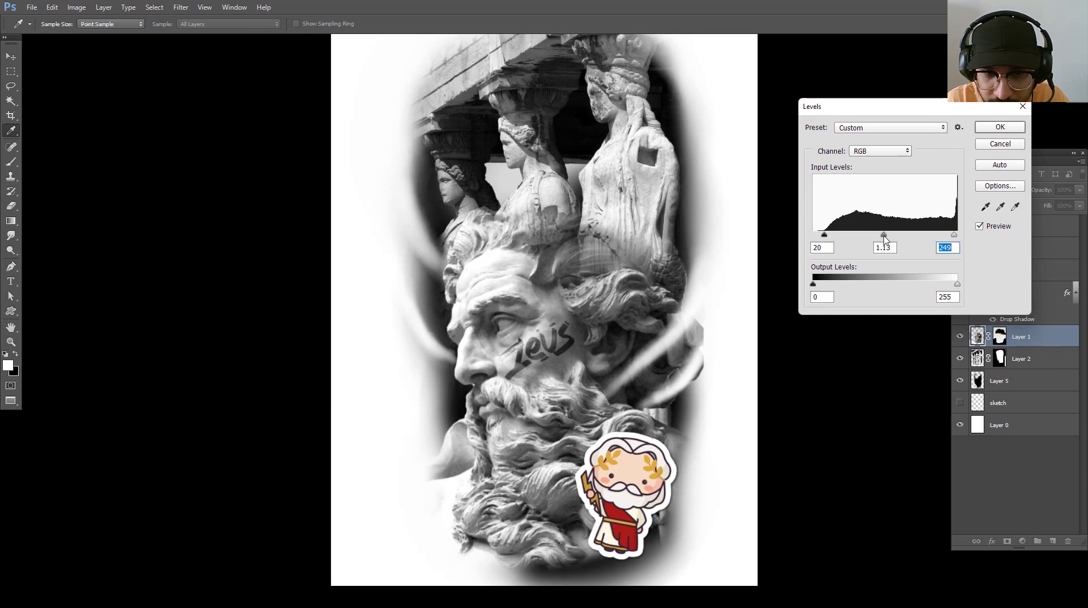
pyautogui.click(885, 236)
pyautogui.click(1000, 127)
# Hide the interface to view the collage full screen
pyautogui.press('e')
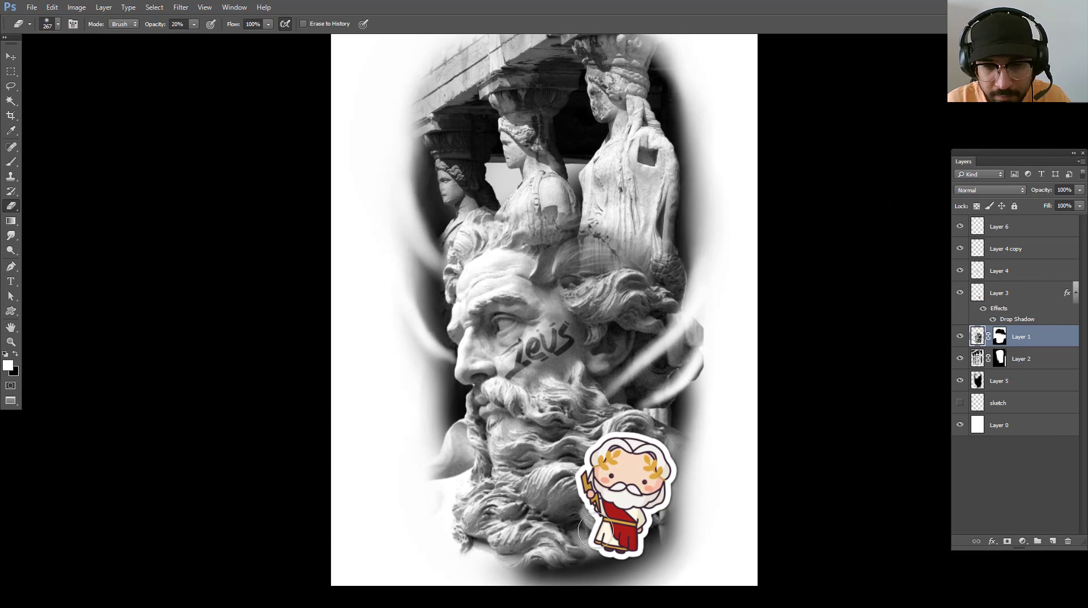
pyautogui.press('super')
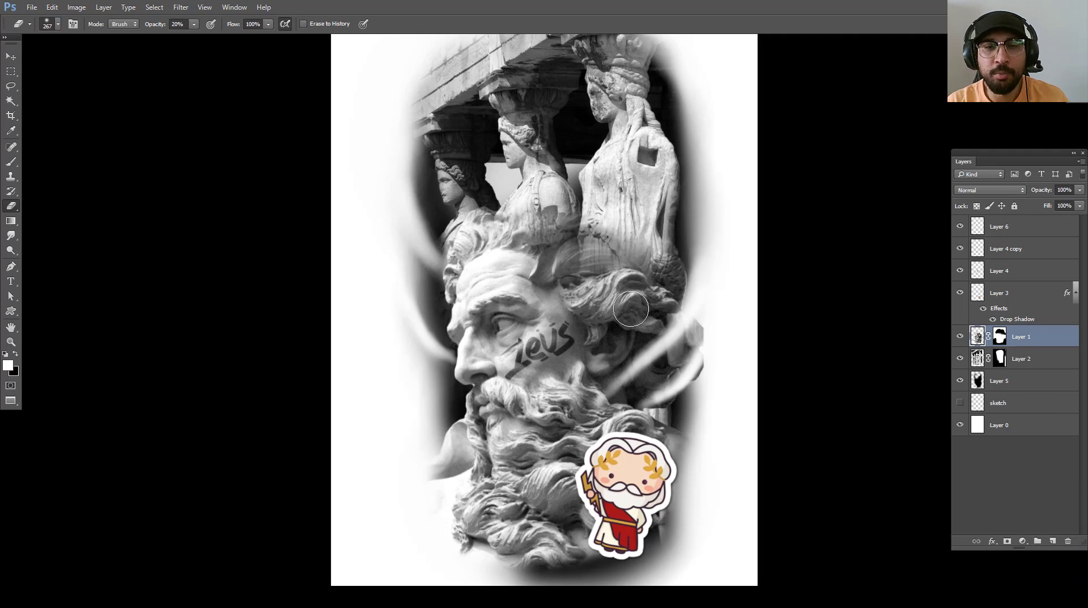
pyautogui.press('f')
pyautogui.press('f')
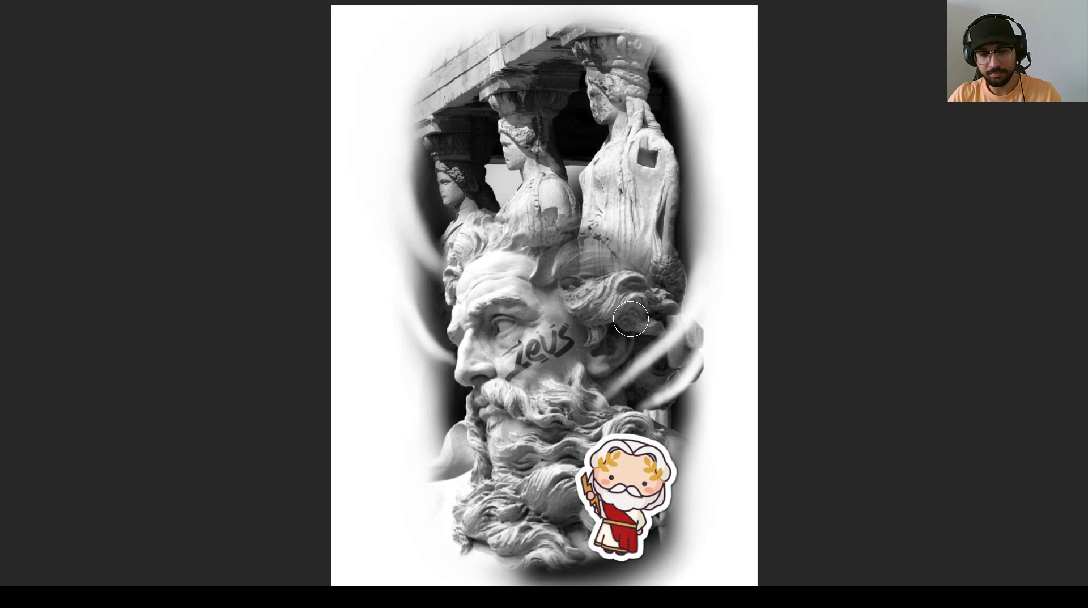
# Save a copy as the JPEG 'Untitled-1' in the zeus folder with default quality options
pyautogui.hotkey('ctrl', 'shift', 's')
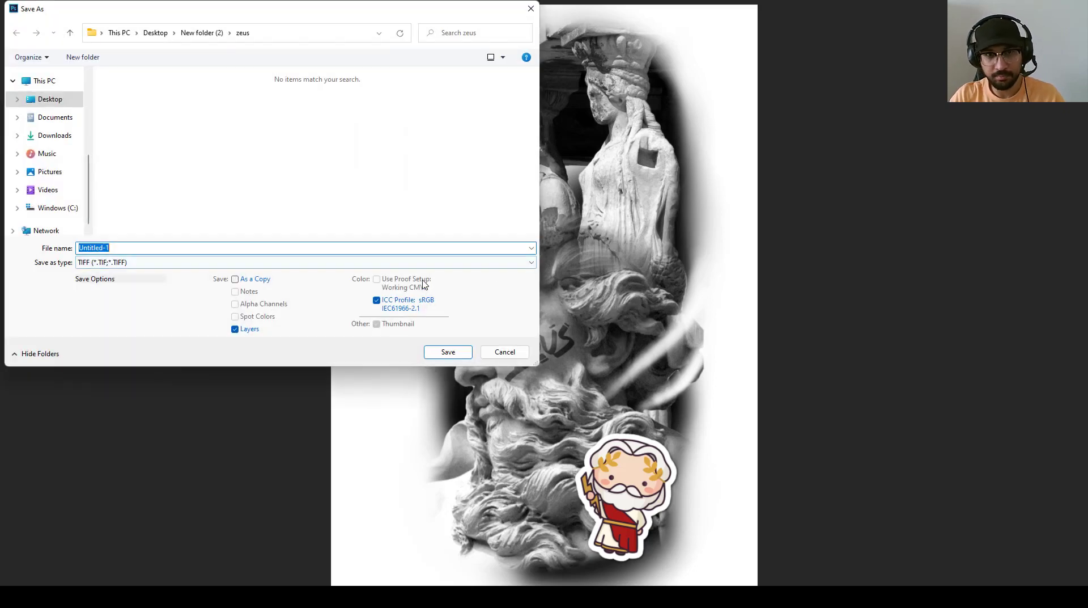
pyautogui.click(124, 262)
pyautogui.click(128, 341)
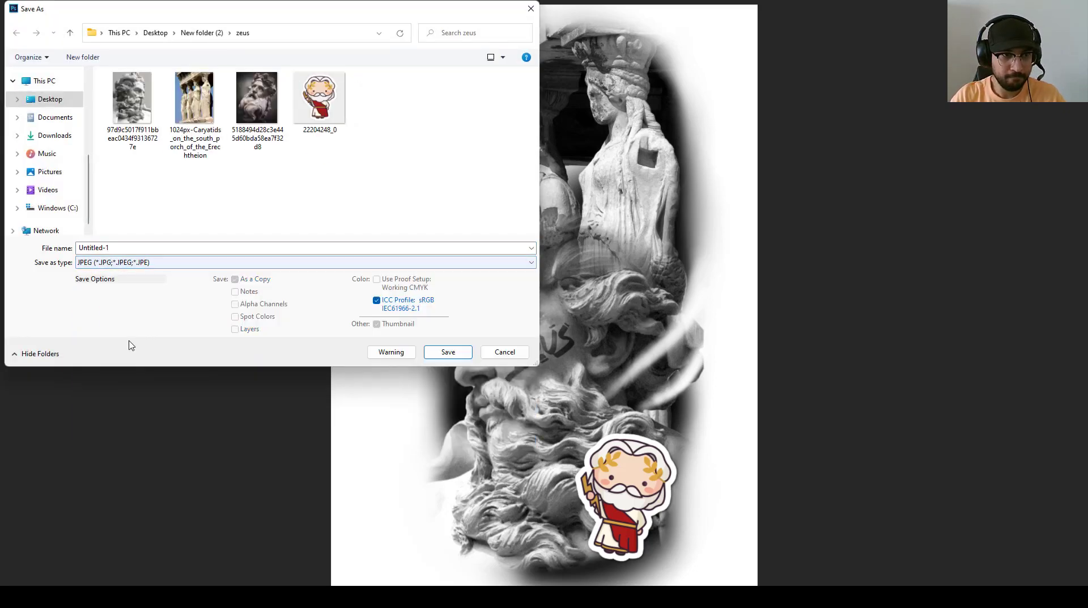
pyautogui.click(458, 352)
pyautogui.click(653, 149)
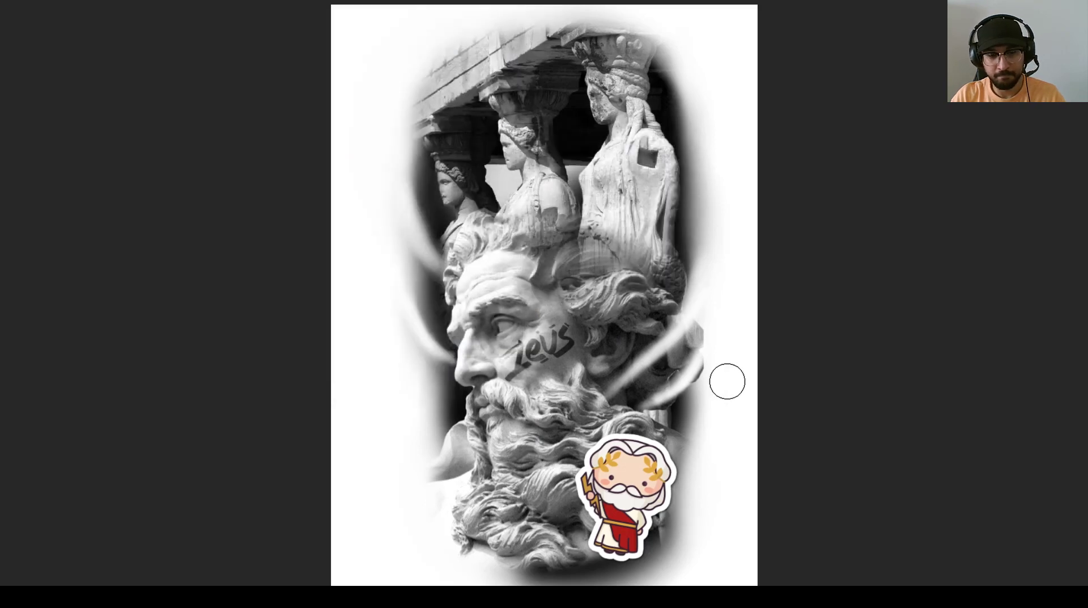
pyautogui.press('super')
pyautogui.press('Escape')
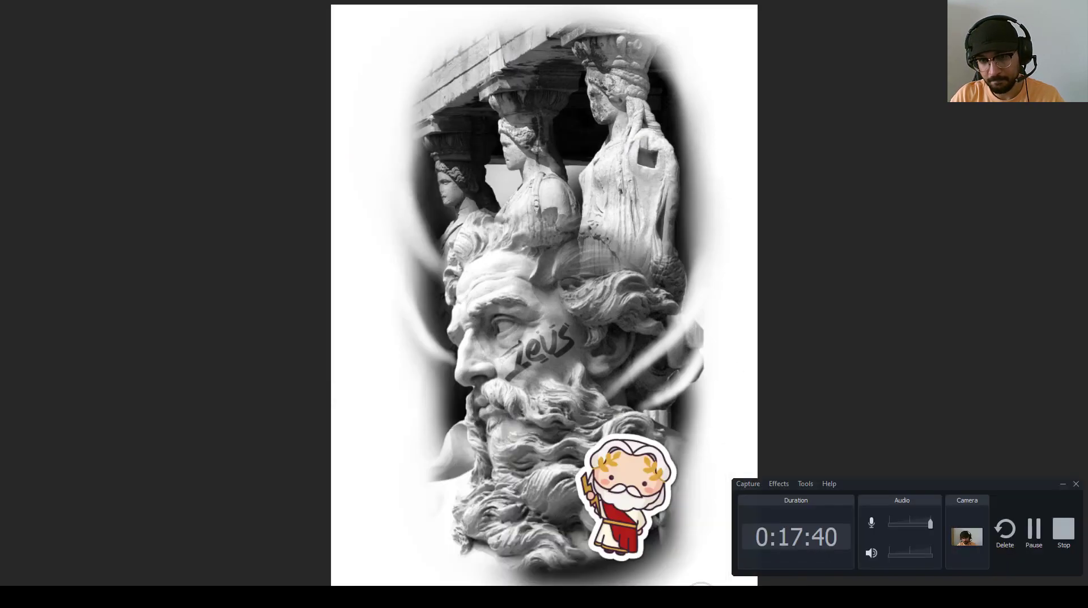